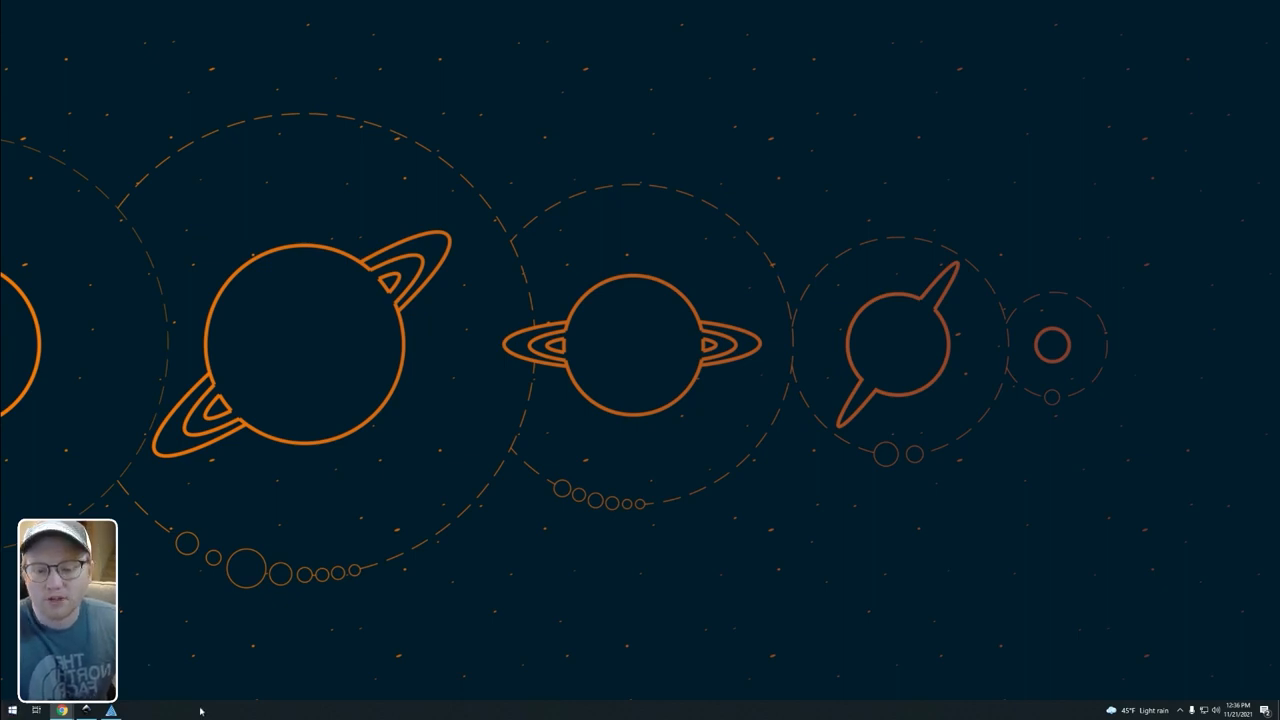
# Step: Switch to the Chrome browser and go to google.com
pyautogui.moveTo(62, 711)
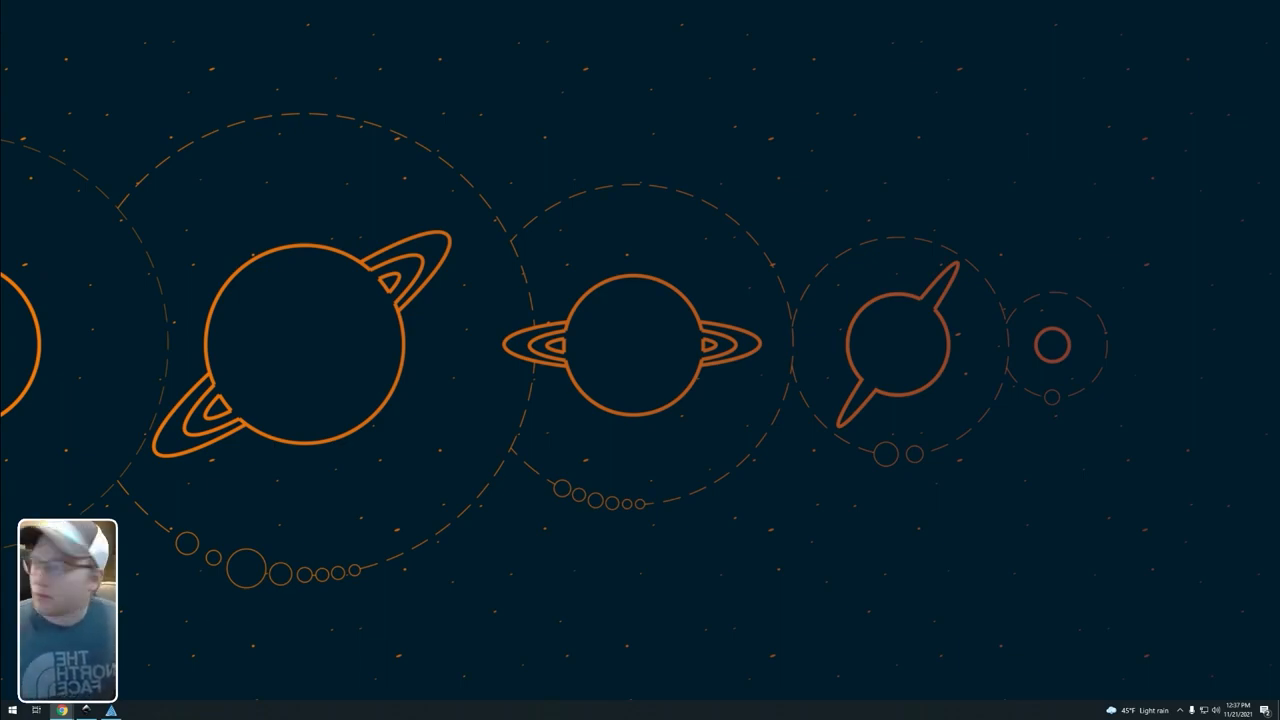
pyautogui.click(62, 710)
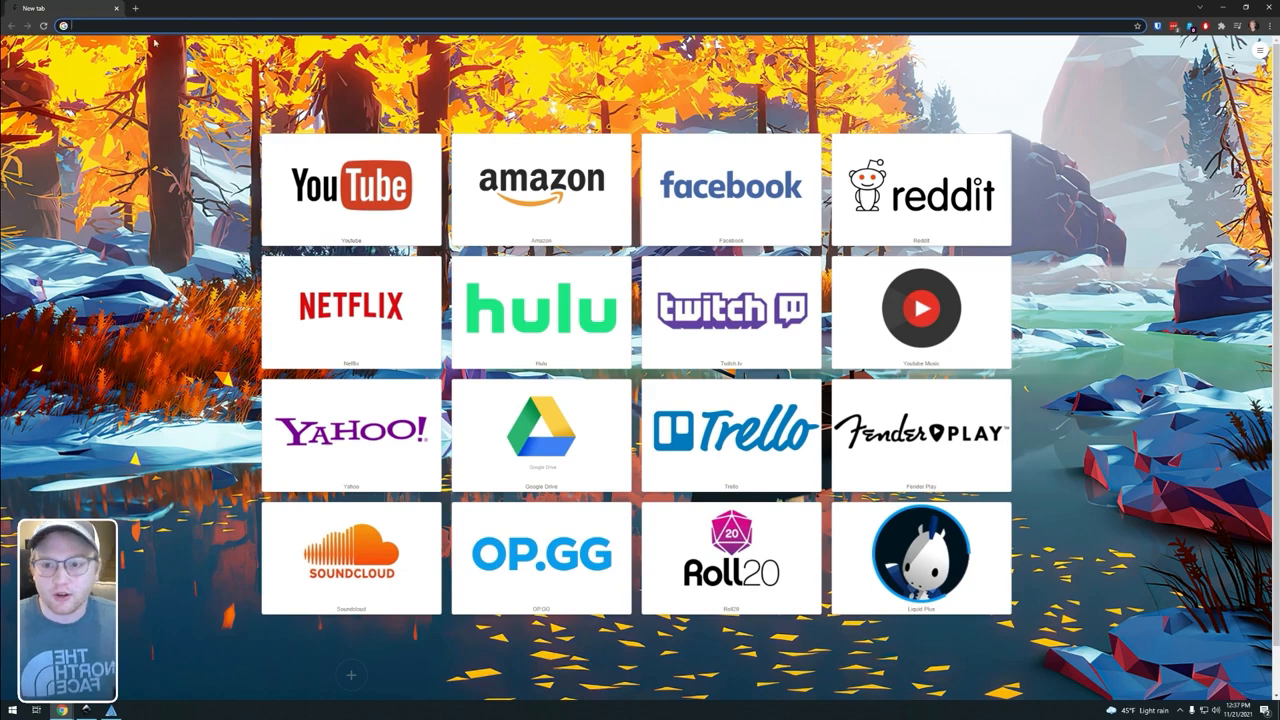
pyautogui.click(145, 25)
pyautogui.write('google')
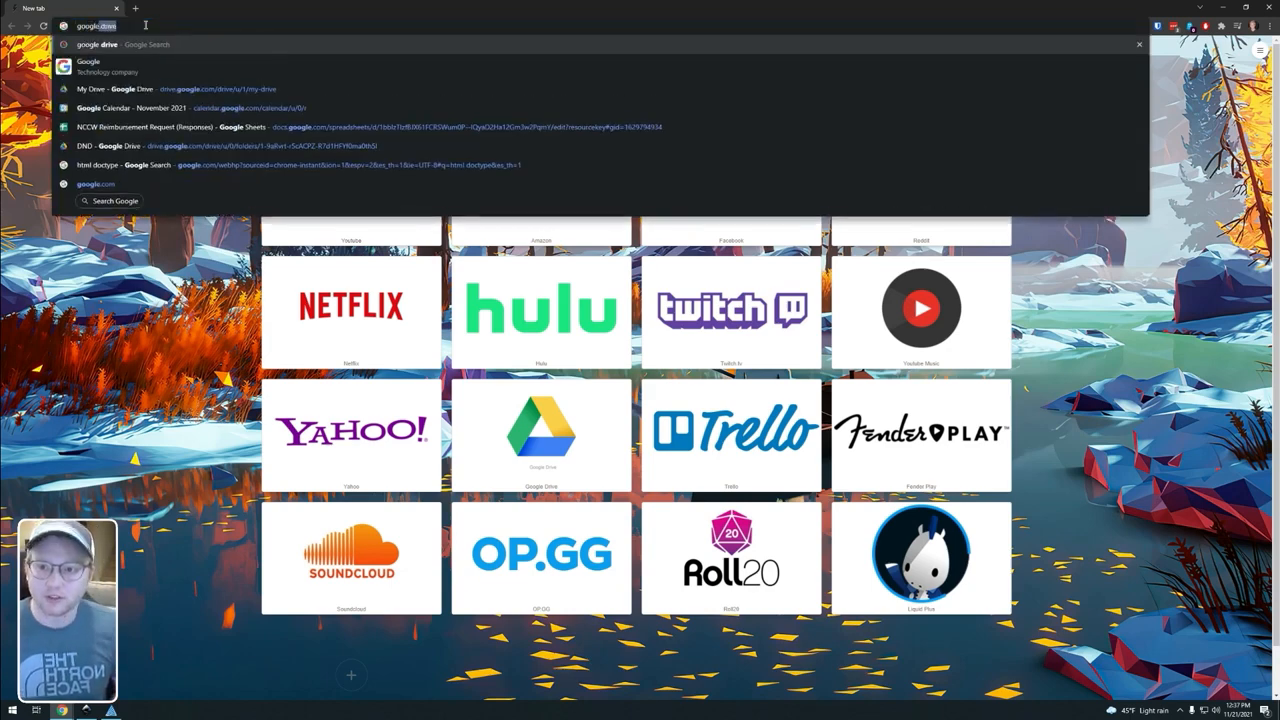
pyautogui.write('.com')
pyautogui.press('Return')
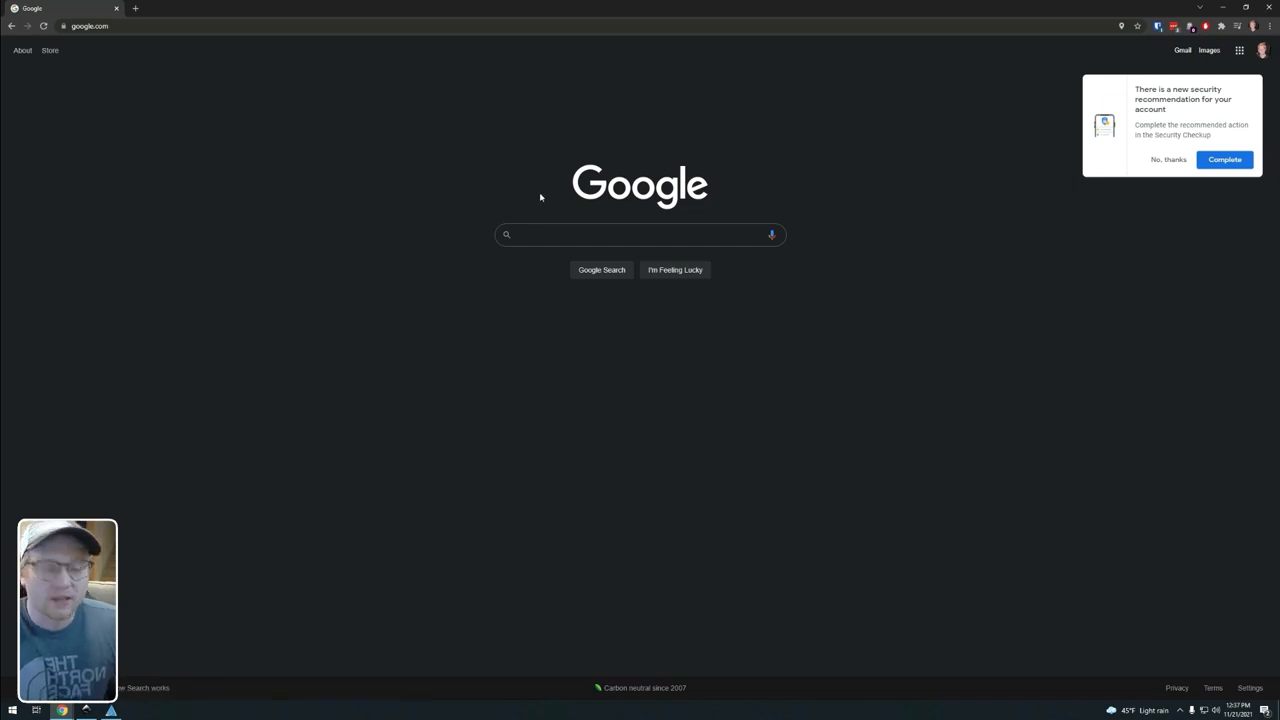
# Step: Search Google for "browns logo" and show the image results
pyautogui.write('browns logo')
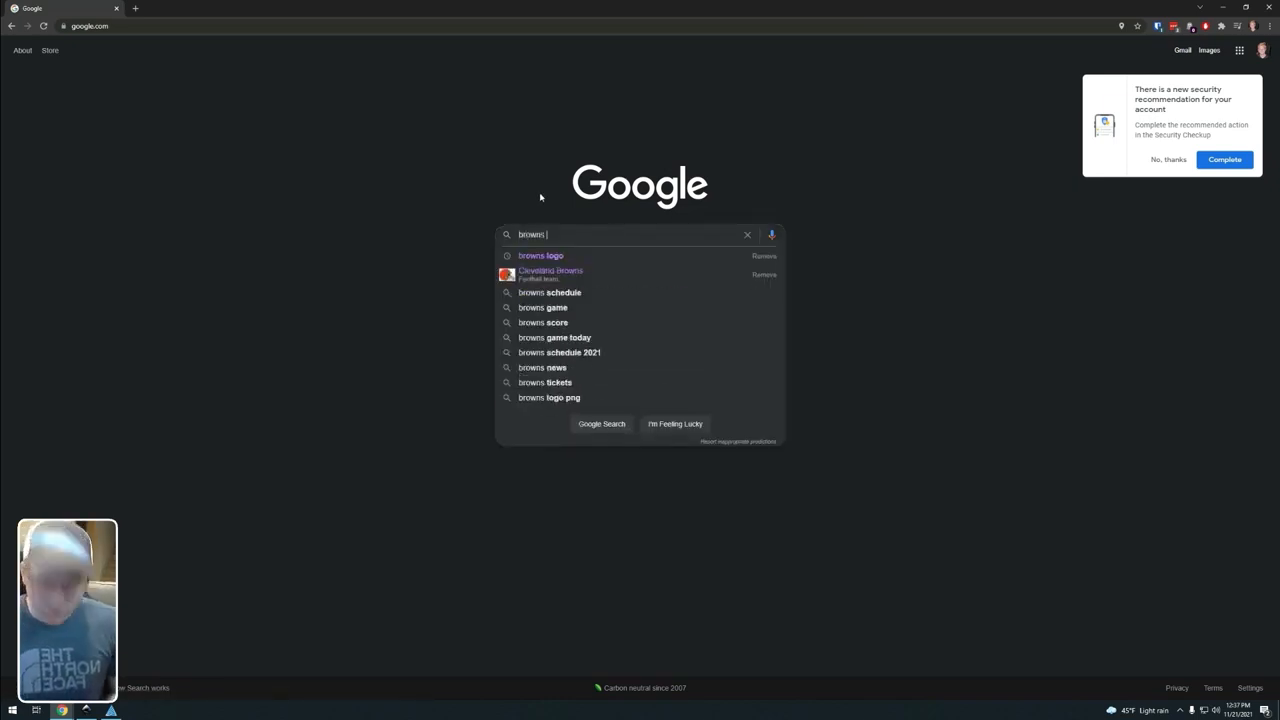
pyautogui.press('Return')
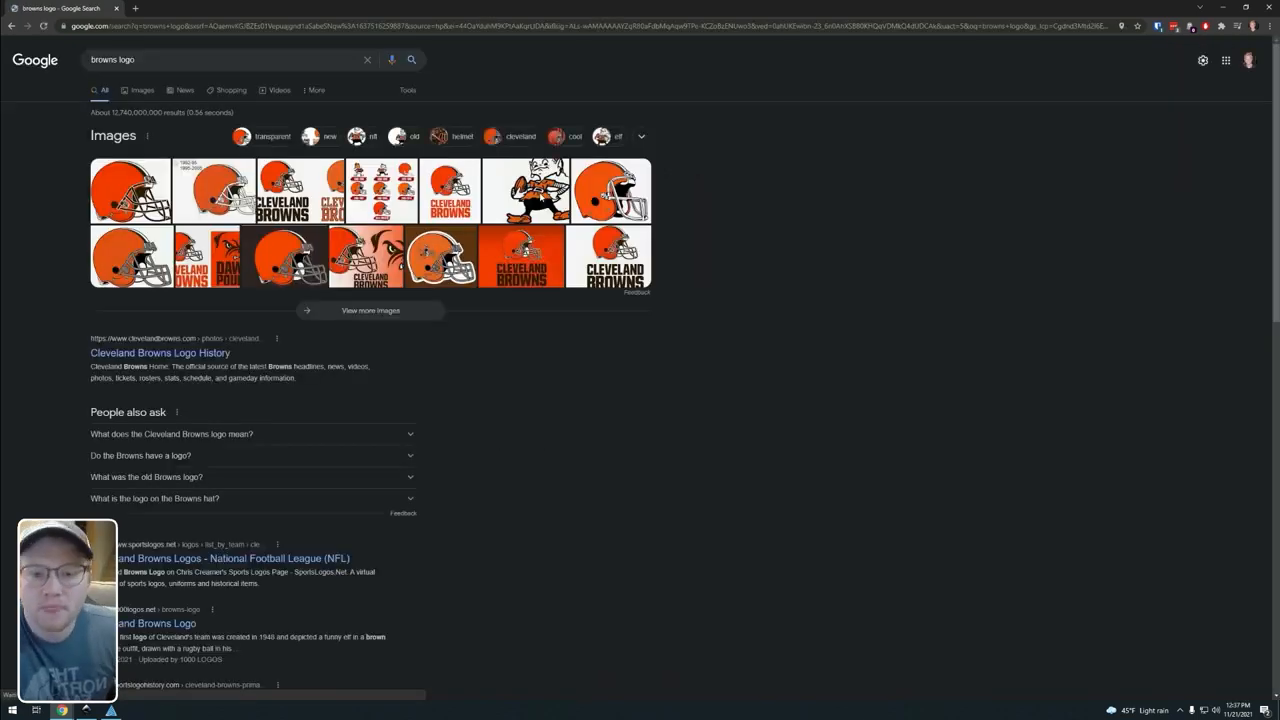
pyautogui.click(138, 90)
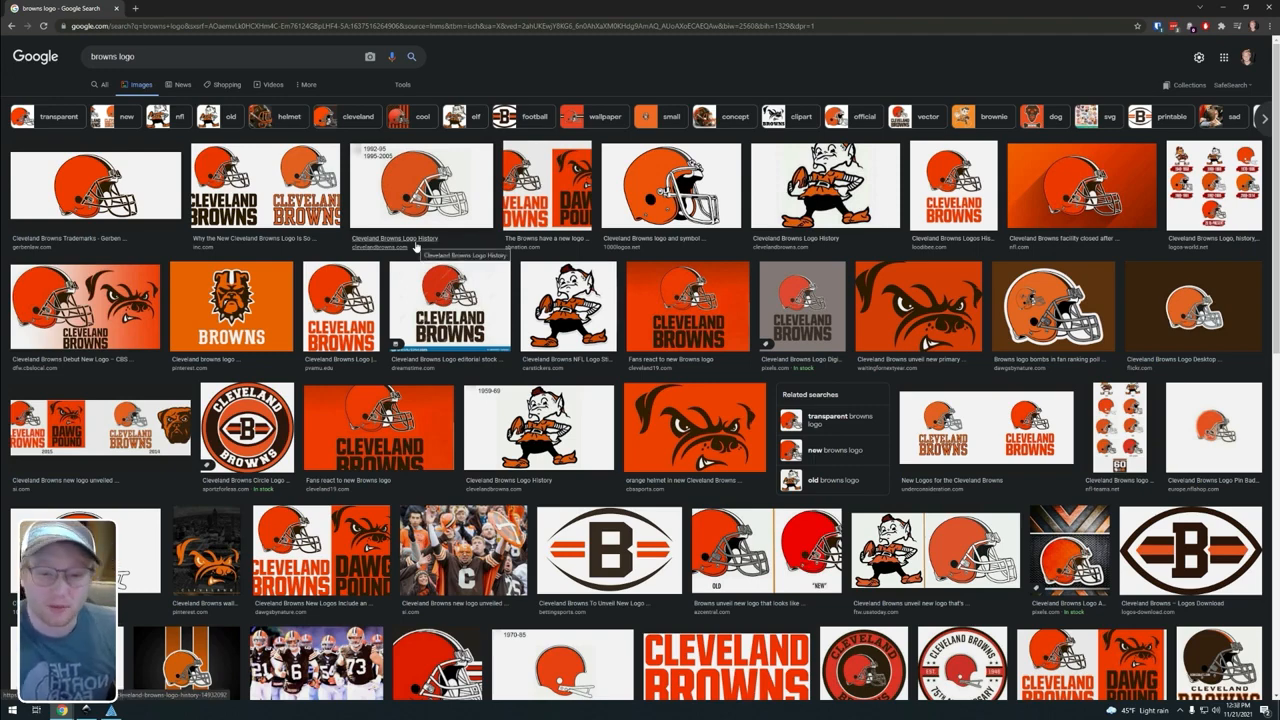
# Step: Filter the image results by color to Black and white
pyautogui.click(406, 87)
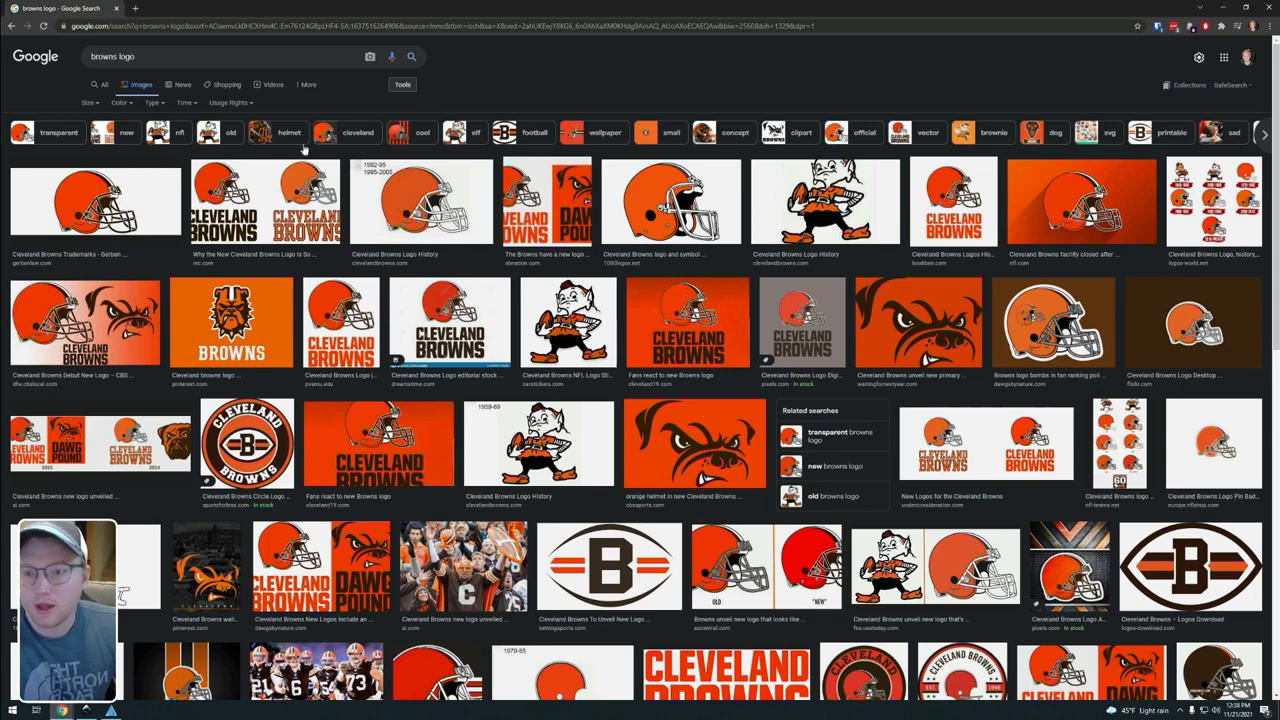
pyautogui.click(137, 108)
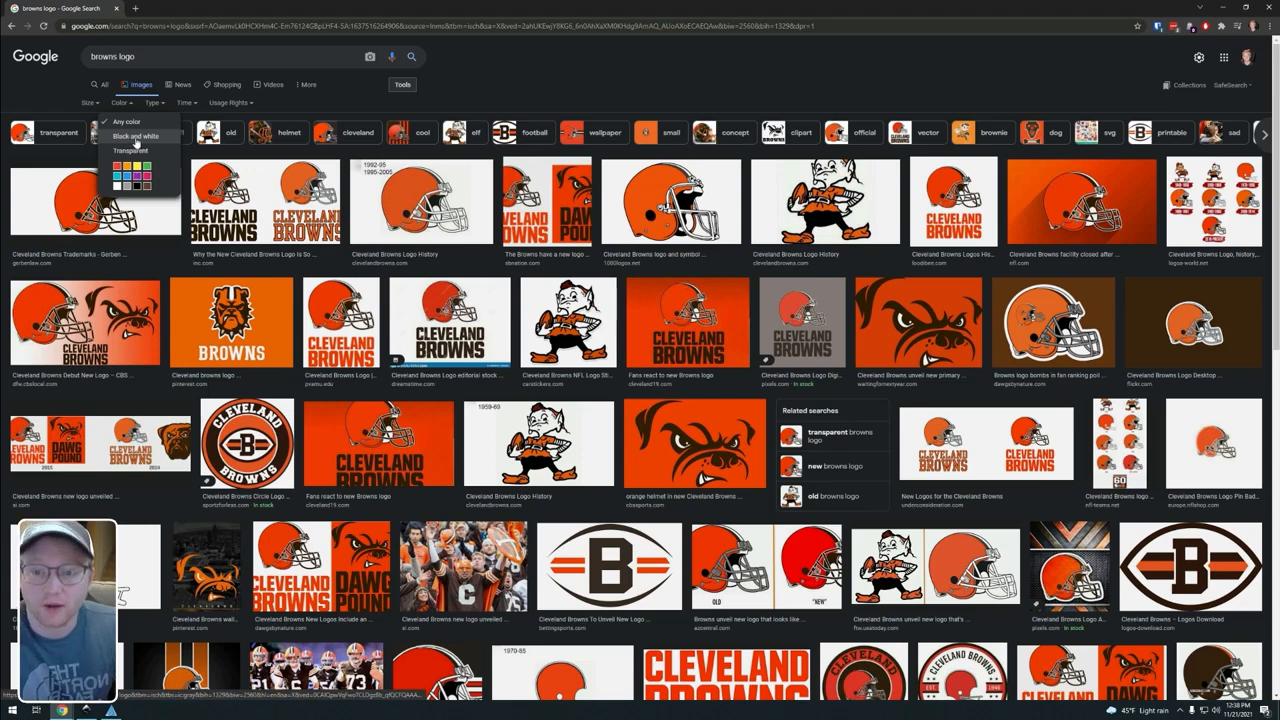
pyautogui.click(136, 140)
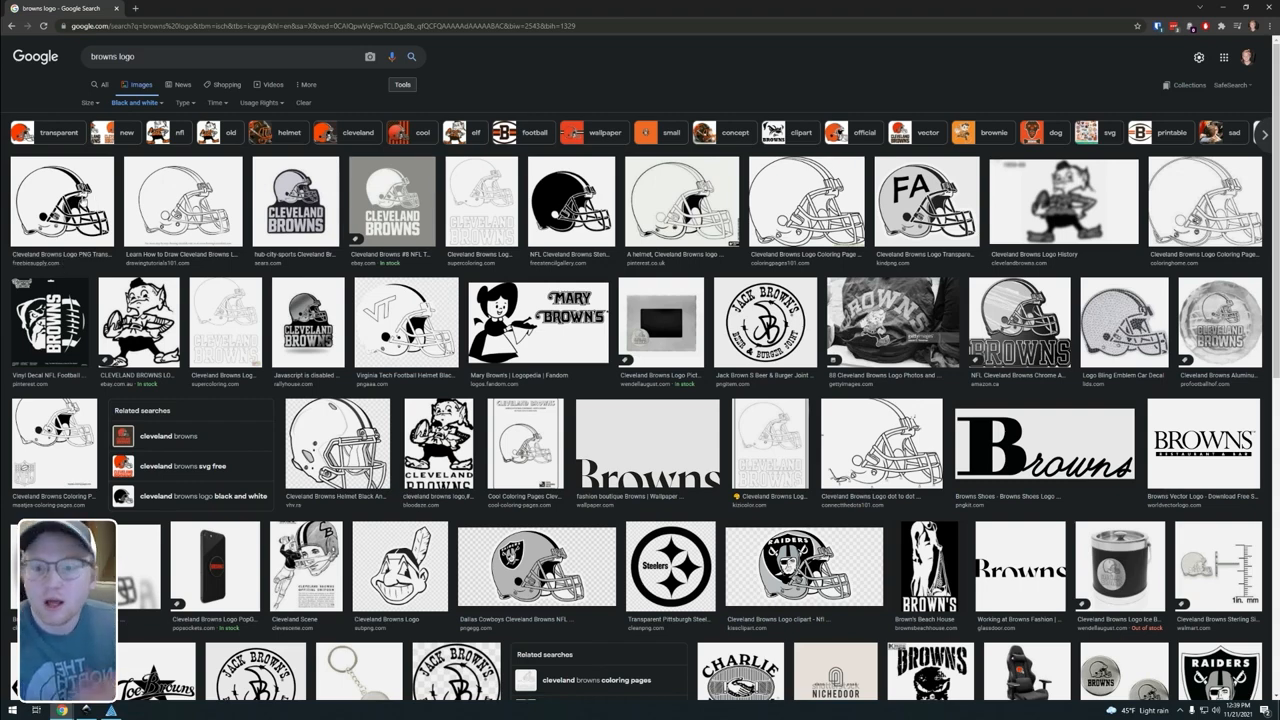
# Step: Save the first black-and-white helmet image from the results to the Desktop as the PNG file brownslogo
pyautogui.click(82, 201)
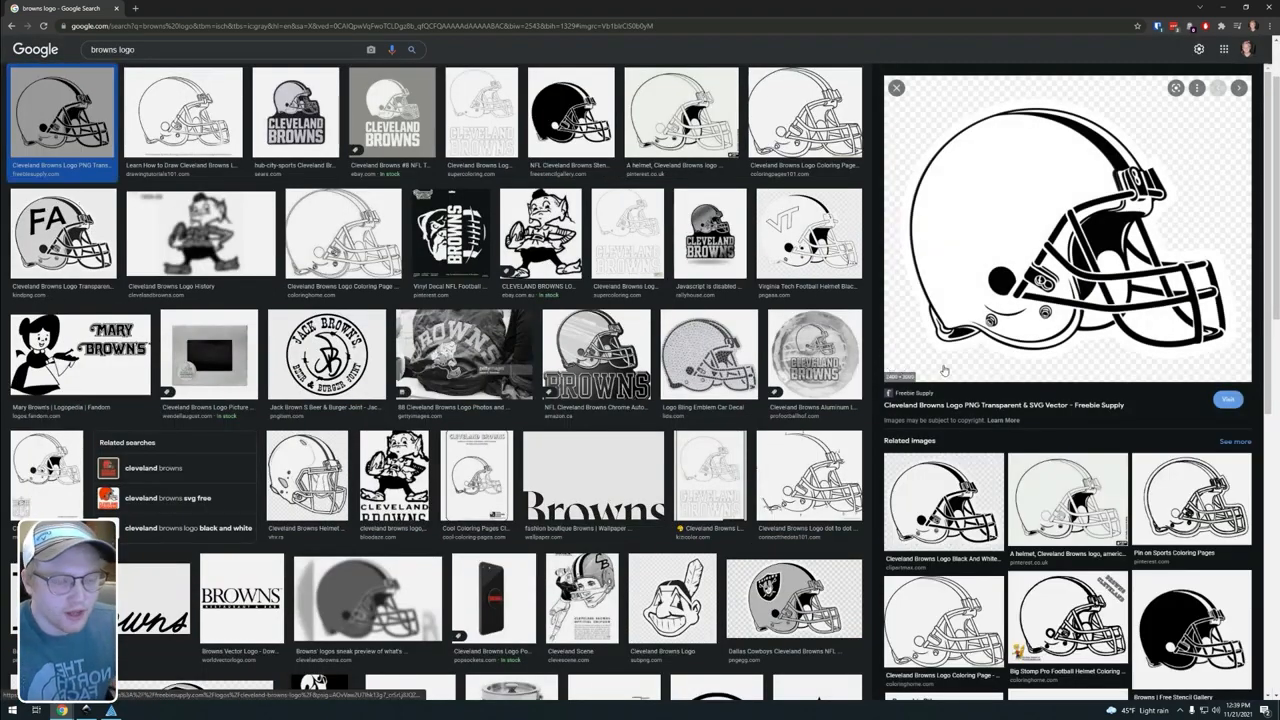
pyautogui.rightClick(1036, 244)
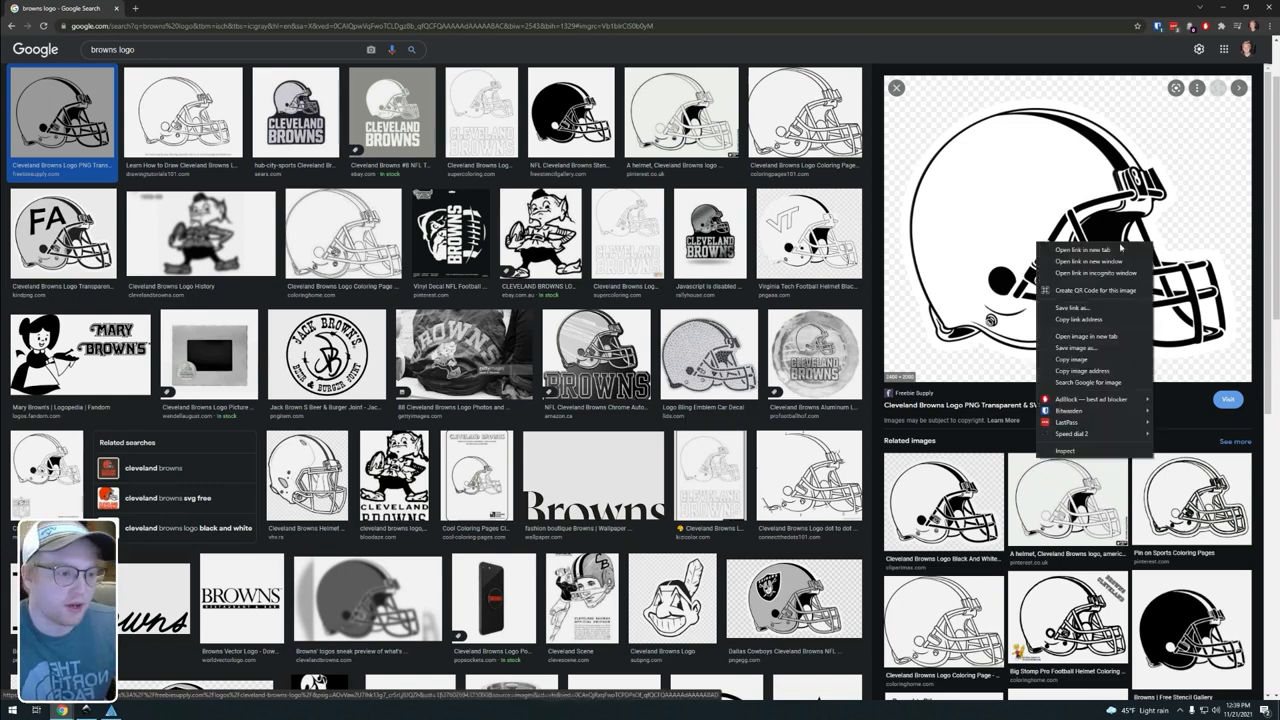
pyautogui.click(1093, 354)
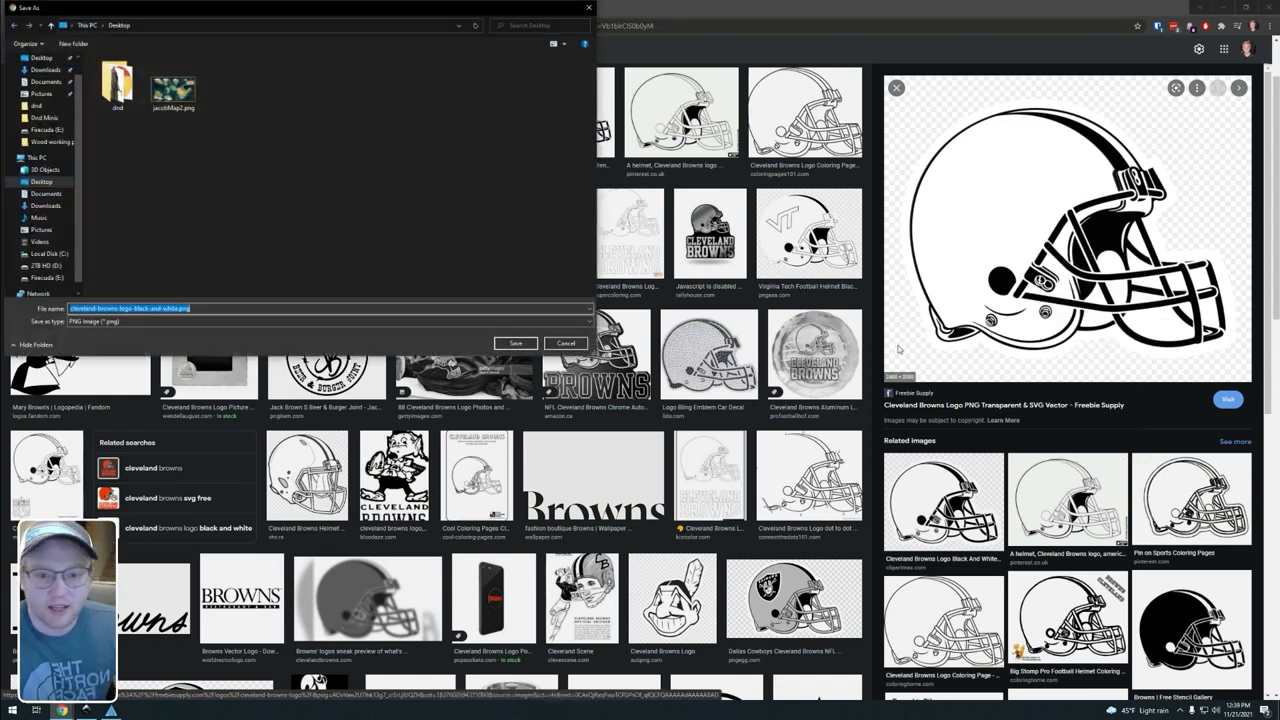
pyautogui.write('browns l')
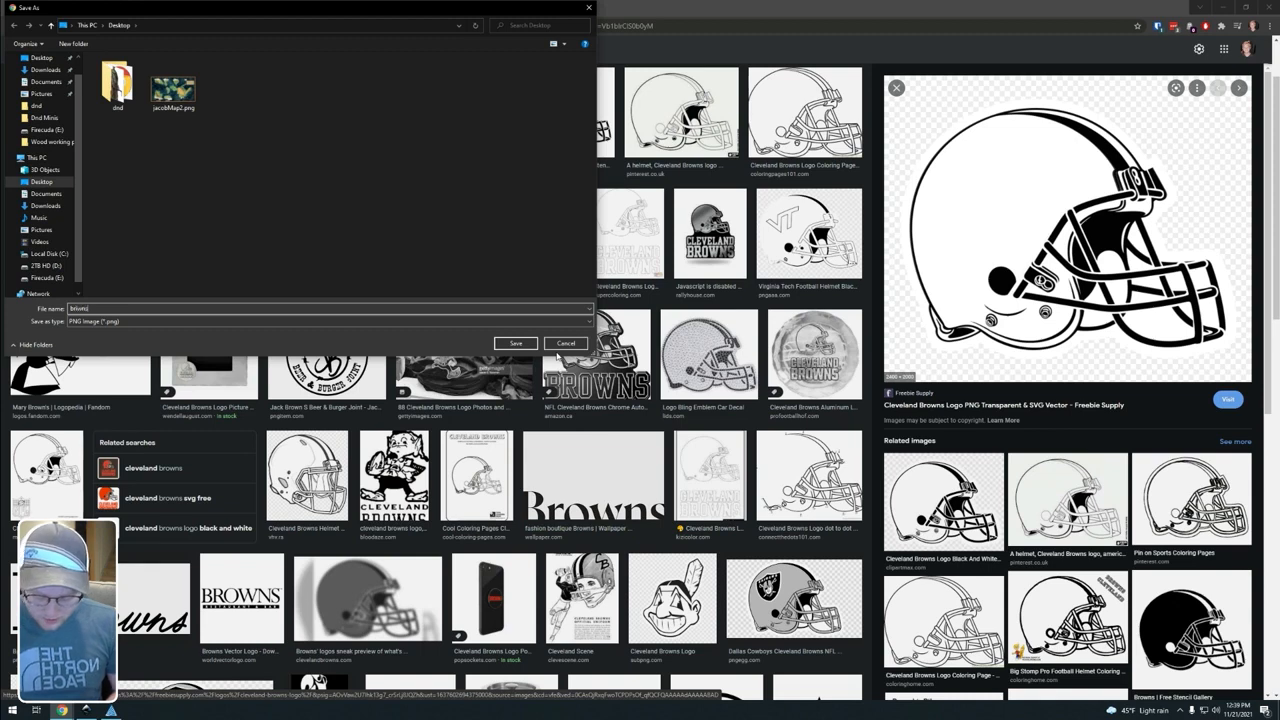
pyautogui.press('BackSpace')
pyautogui.press('BackSpace')
pyautogui.press('BackSpace')
pyautogui.press('BackSpace')
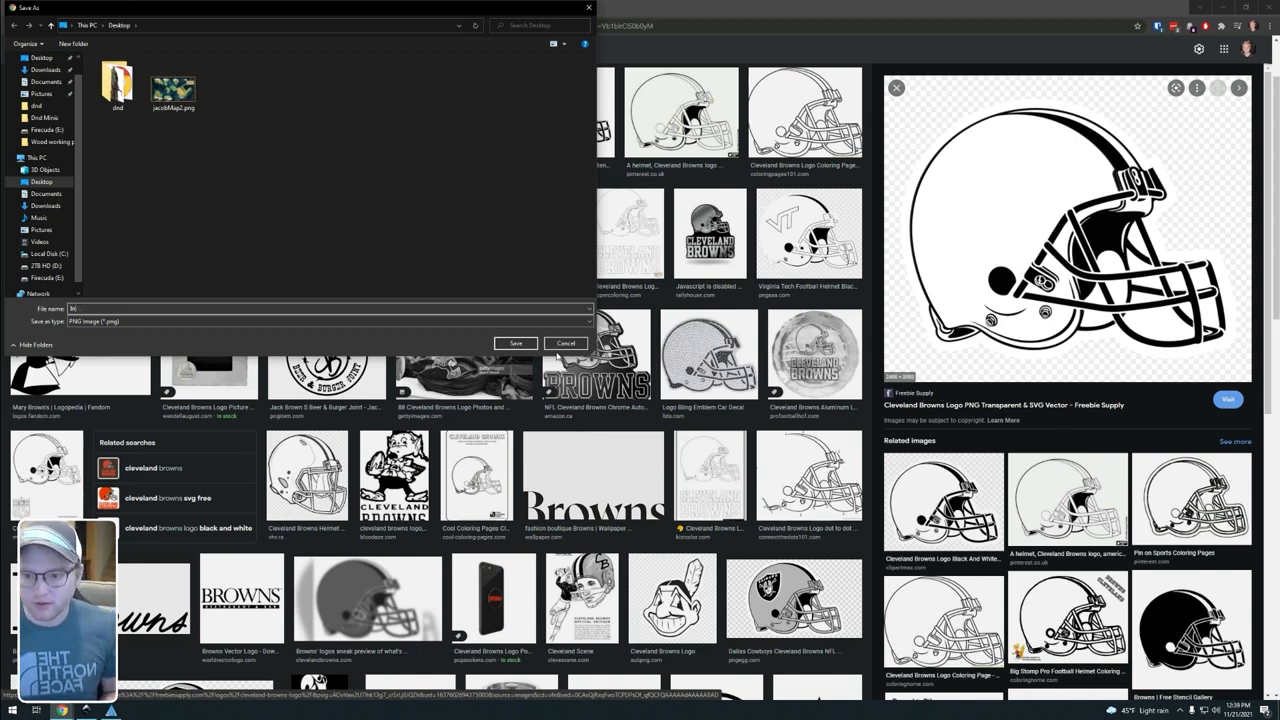
pyautogui.write('owns')
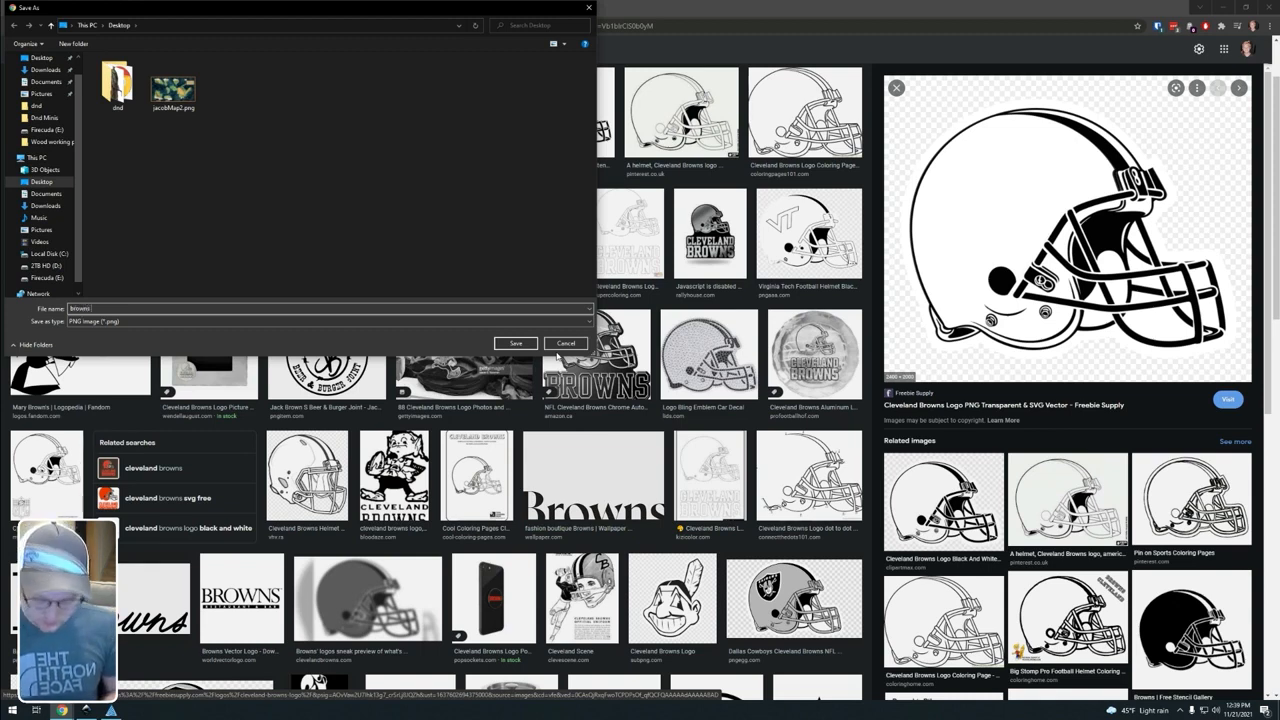
pyautogui.write(' logo')
pyautogui.press('Return')
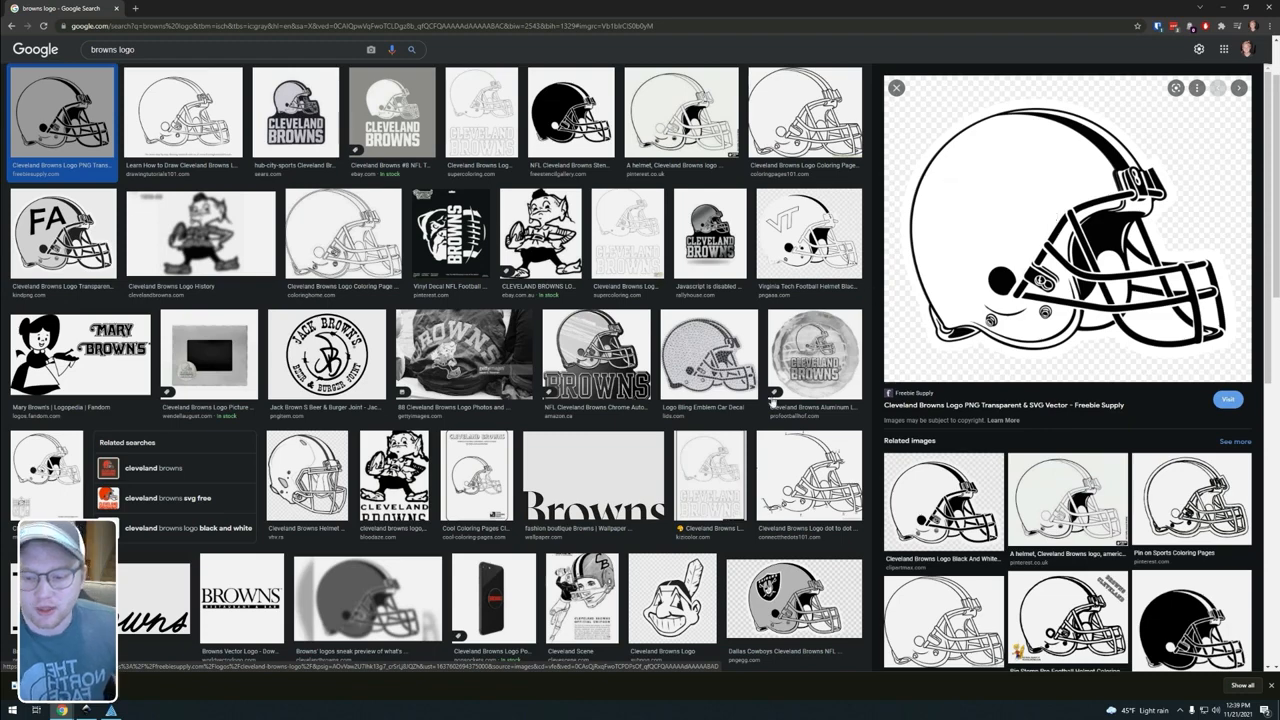
# Step: Switch to Inkscape and open brownslogo.png from the Desktop
pyautogui.click(111, 710)
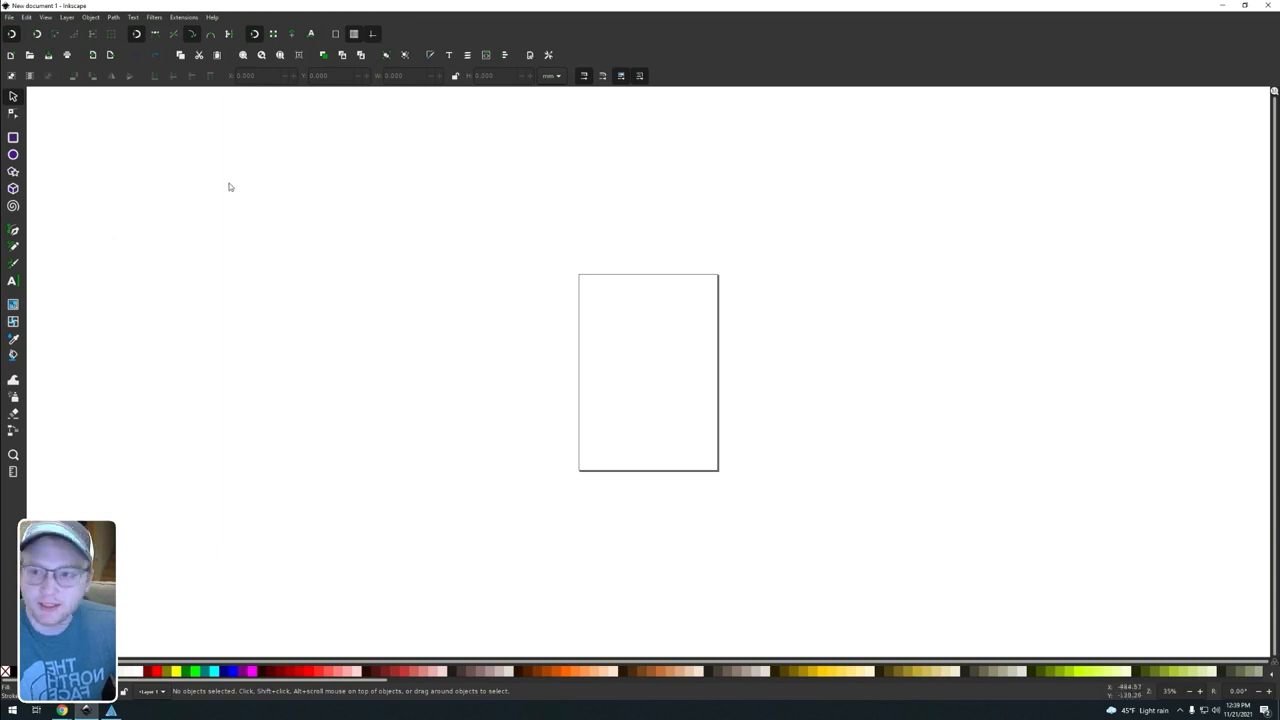
pyautogui.click(10, 17)
pyautogui.click(42, 54)
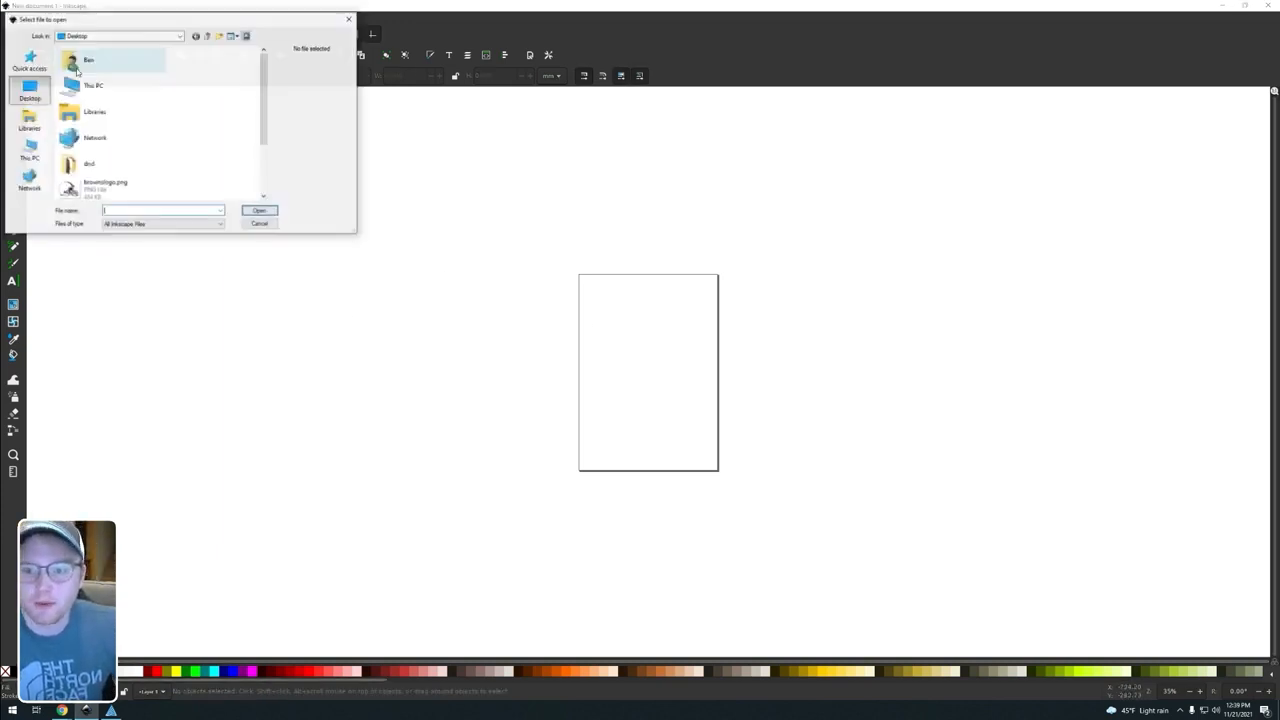
pyautogui.click(30, 120)
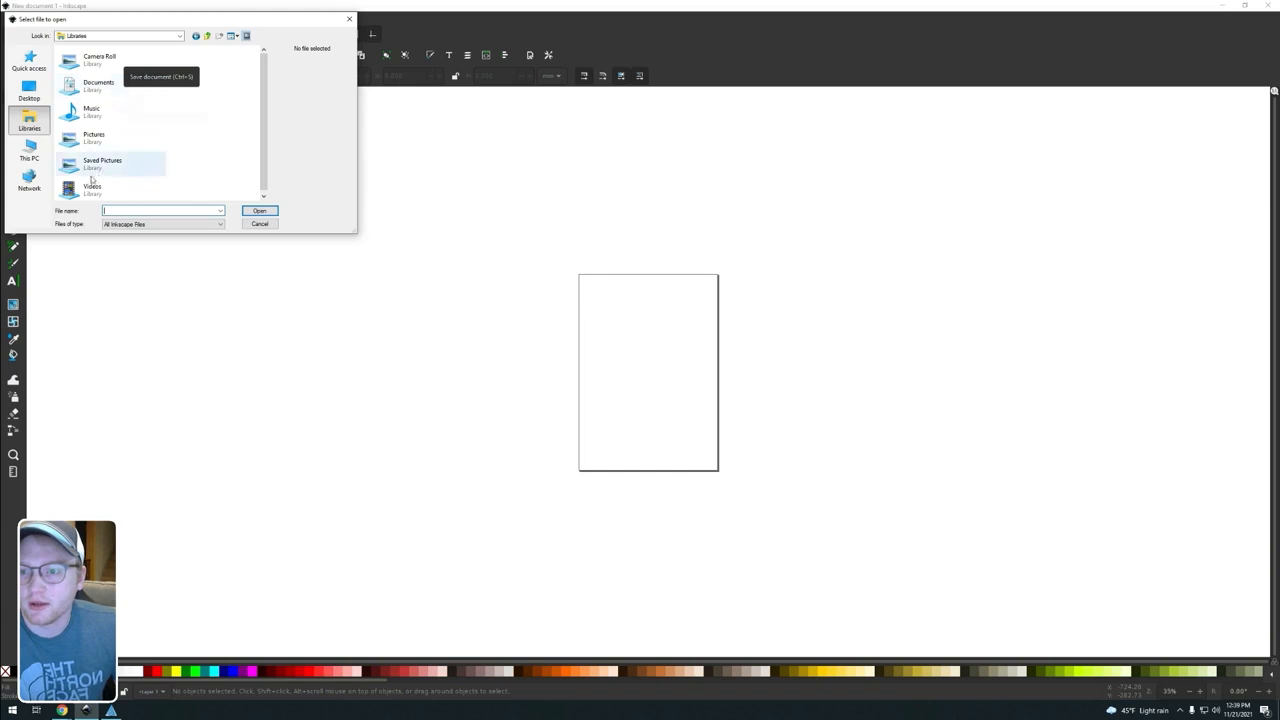
pyautogui.click(29, 92)
pyautogui.scroll(-1, 143, 140)
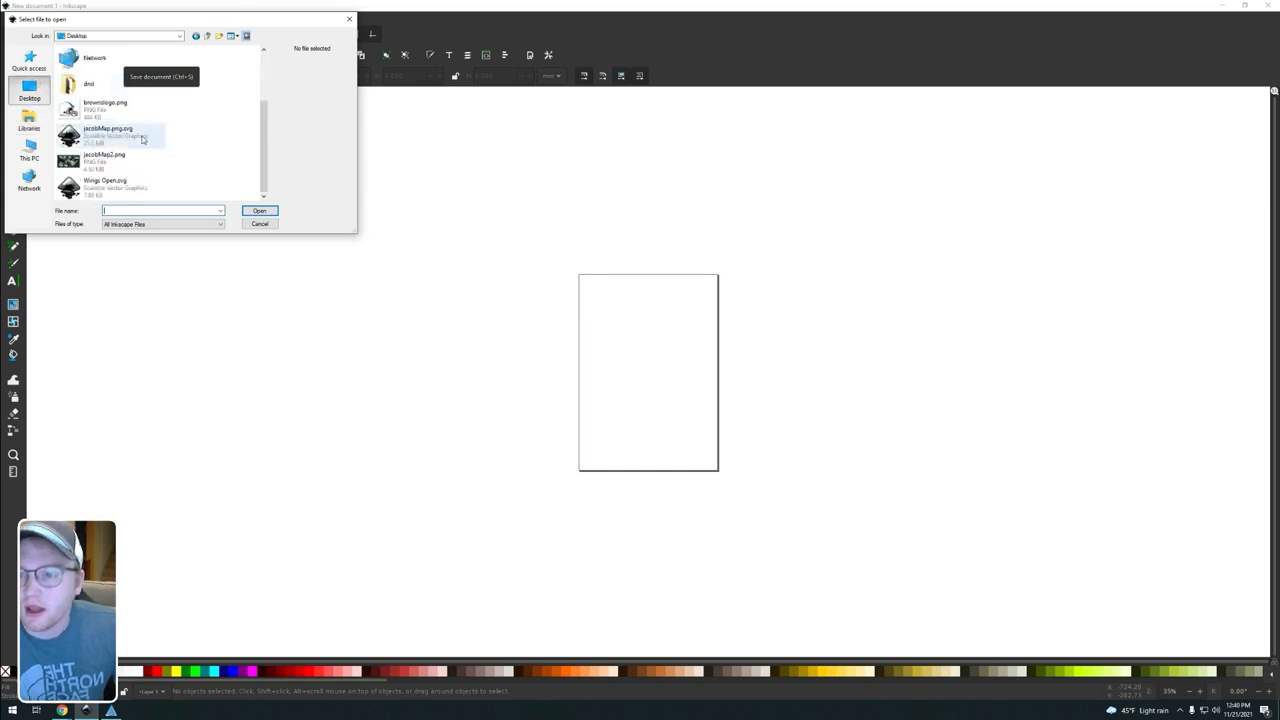
pyautogui.doubleClick(110, 106)
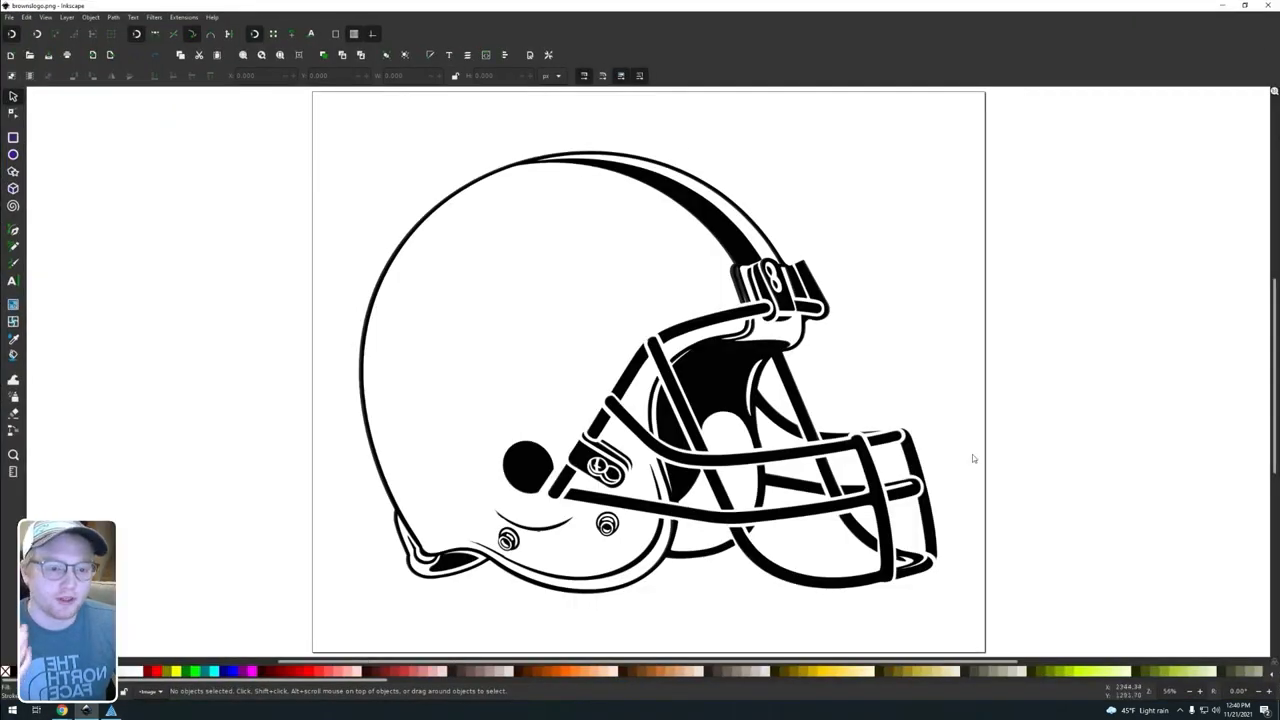
# Step: Select the helmet image and set its measurement units to inches
pyautogui.click(614, 306)
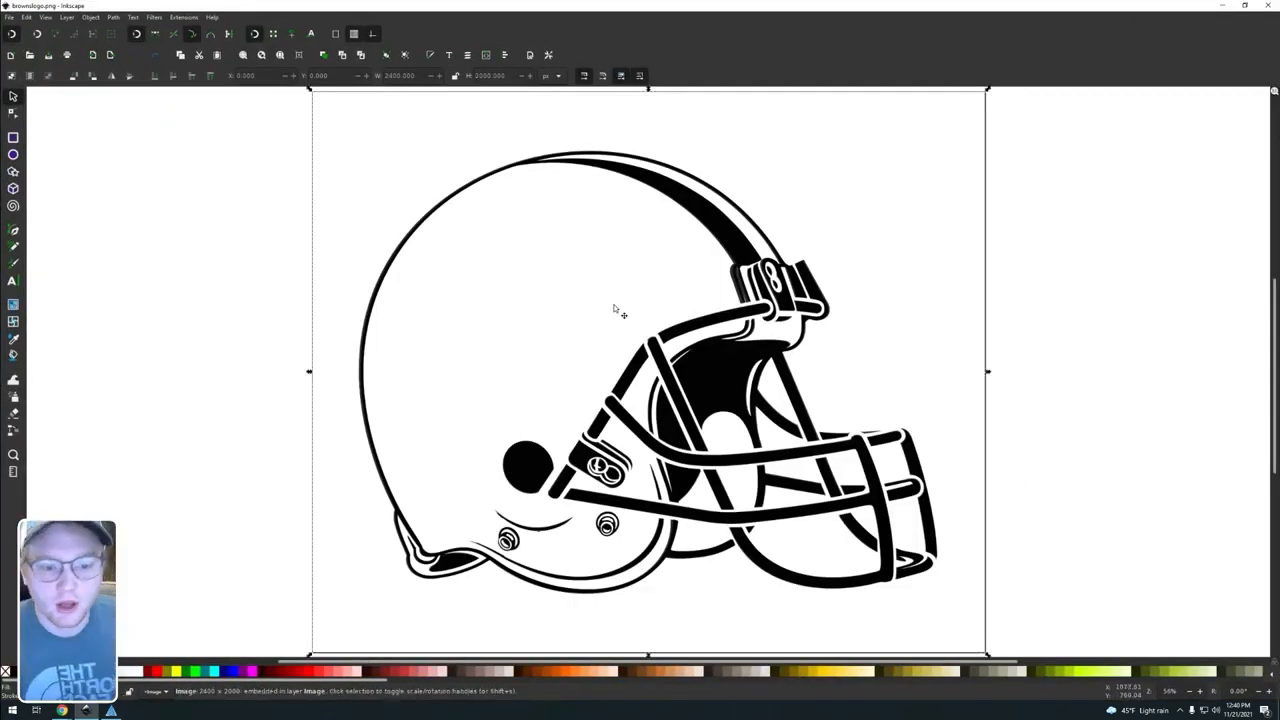
pyautogui.scroll(-1, 637, 347)
pyautogui.scroll(1, 637, 350)
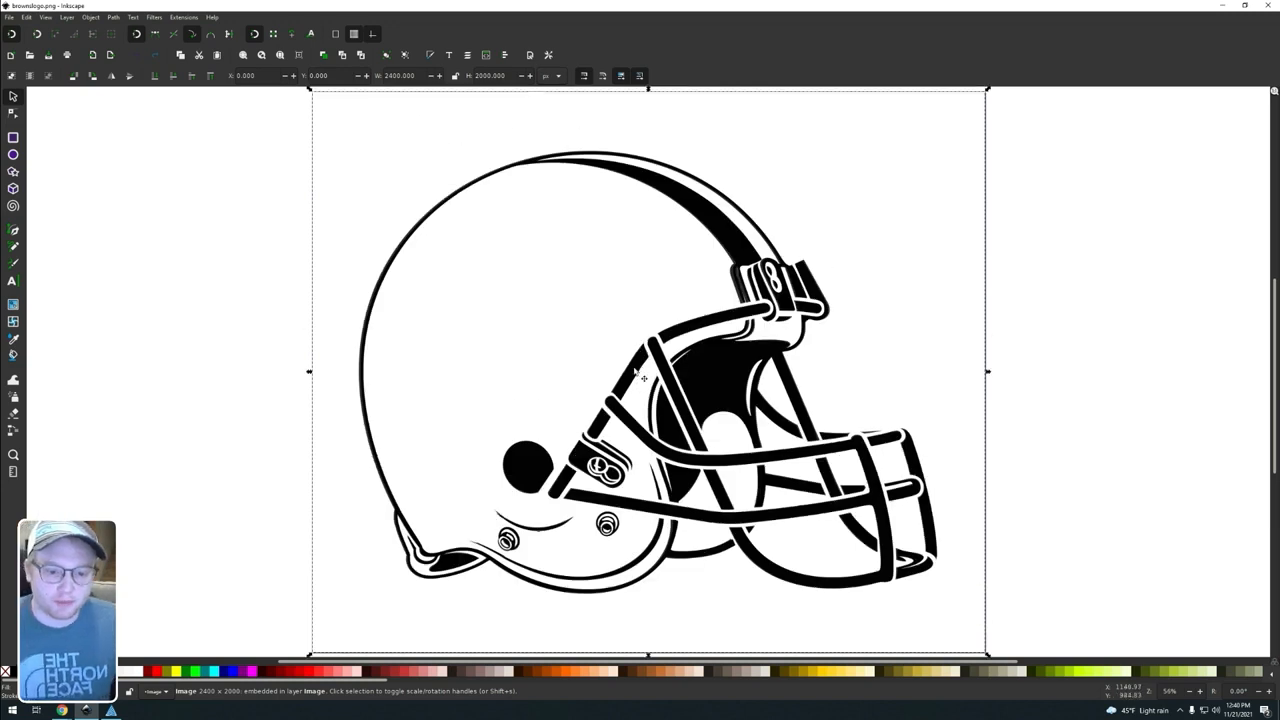
pyautogui.scroll(-2, 636, 365)
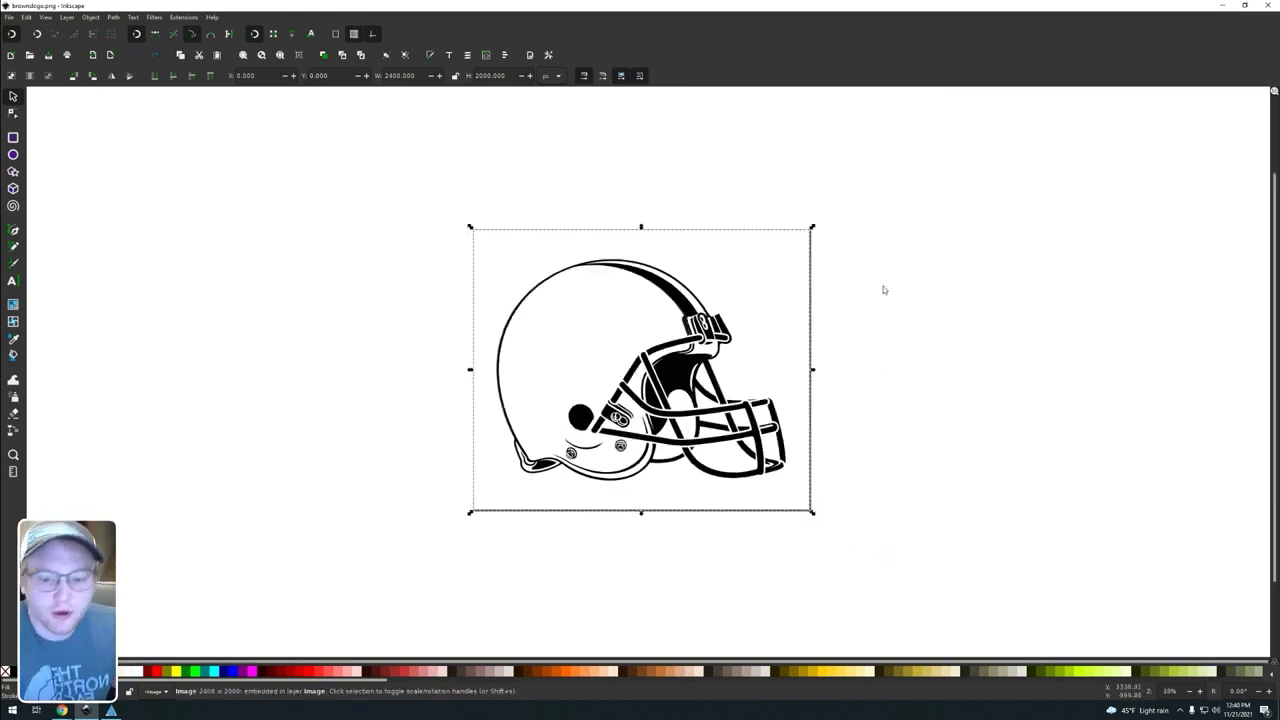
pyautogui.click(875, 398)
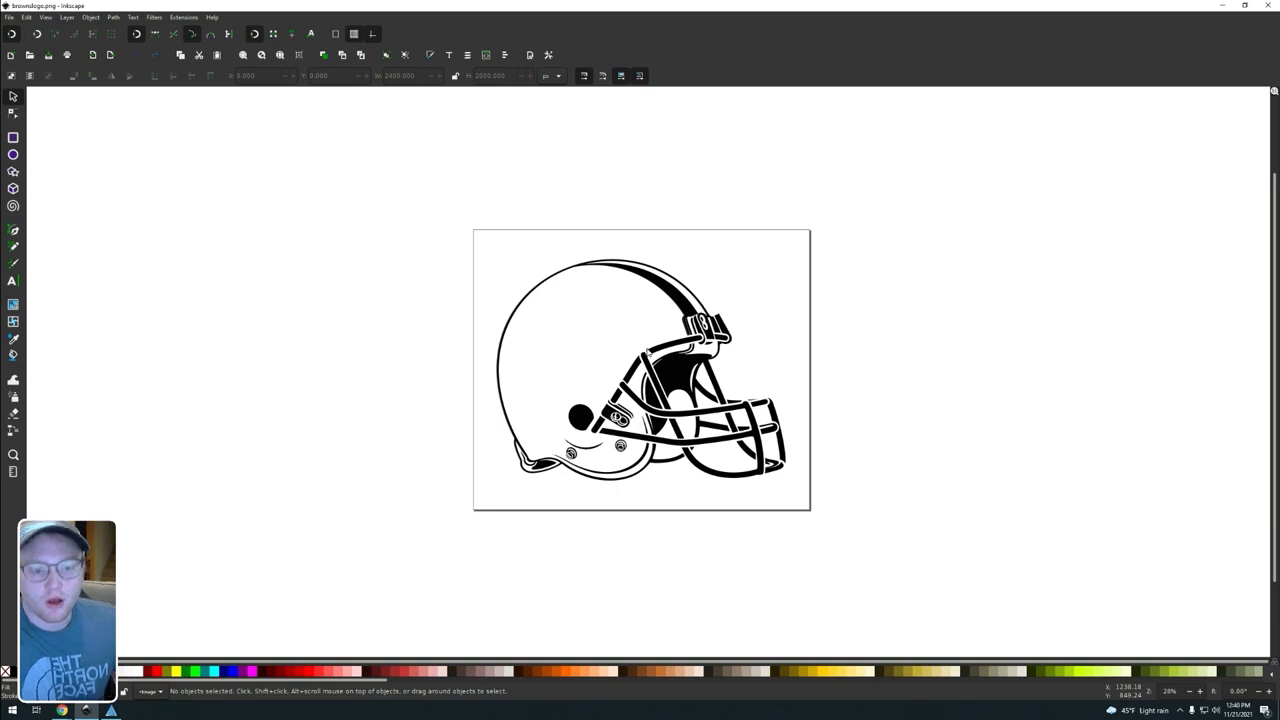
pyautogui.click(557, 336)
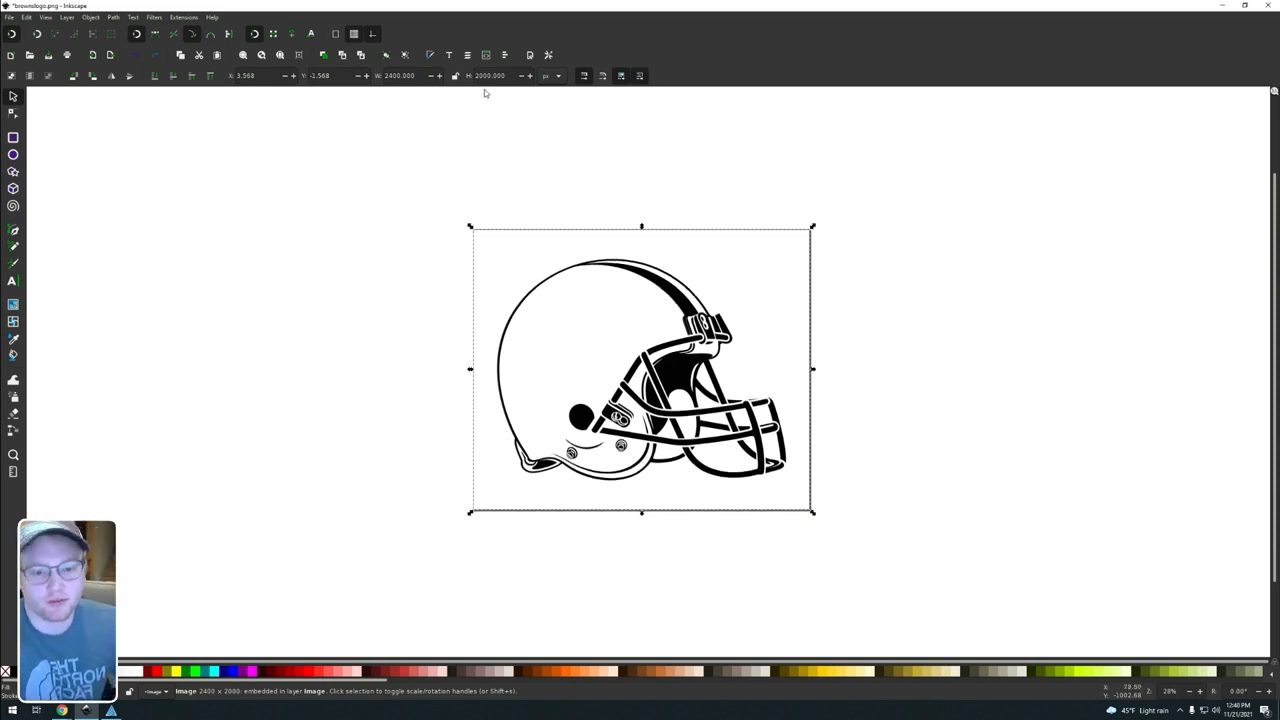
pyautogui.click(556, 77)
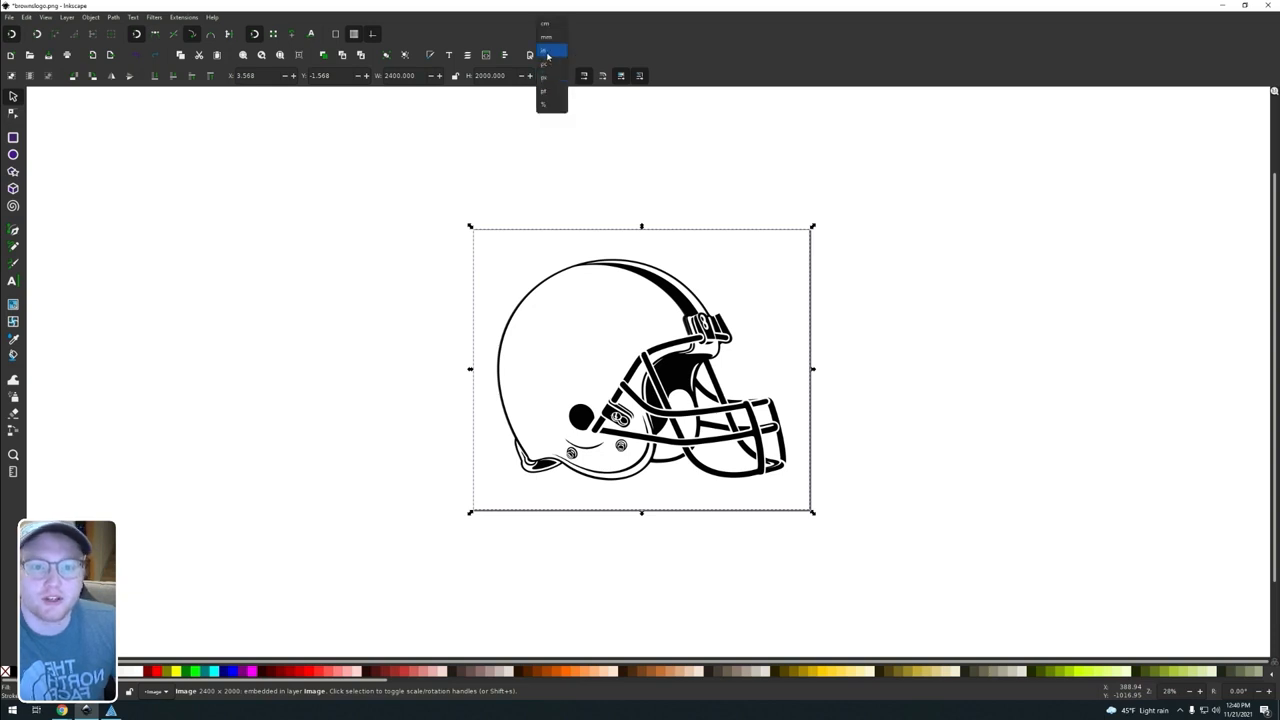
pyautogui.click(548, 52)
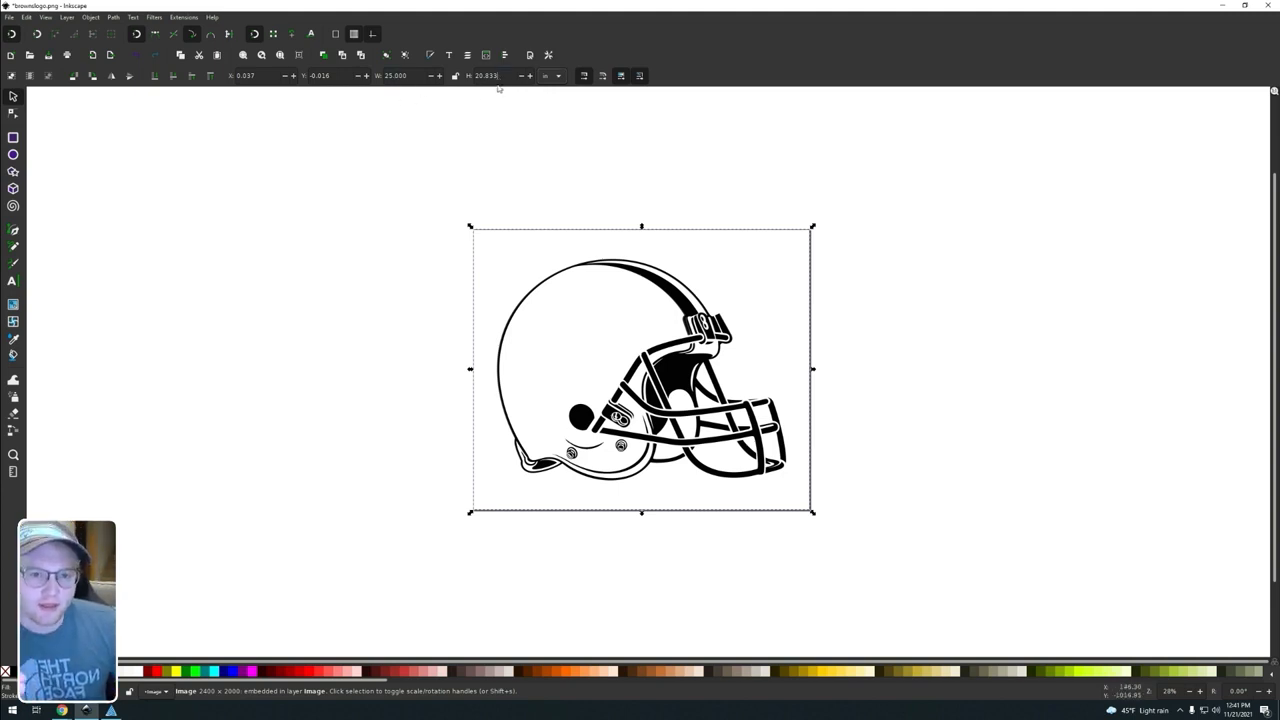
# Step: Try to set the helmet image's width to 3 inches with proportions unlocked, and undo the change
pyautogui.doubleClick(417, 76)
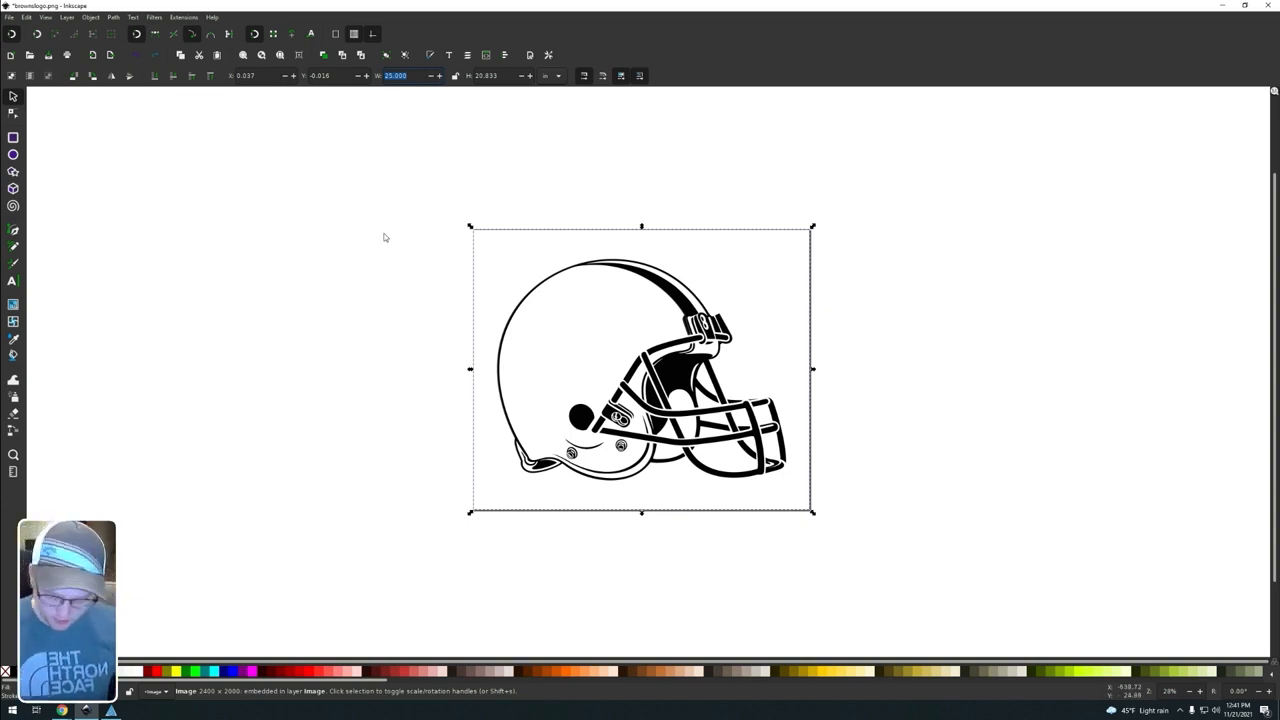
pyautogui.write('3')
pyautogui.press('Return')
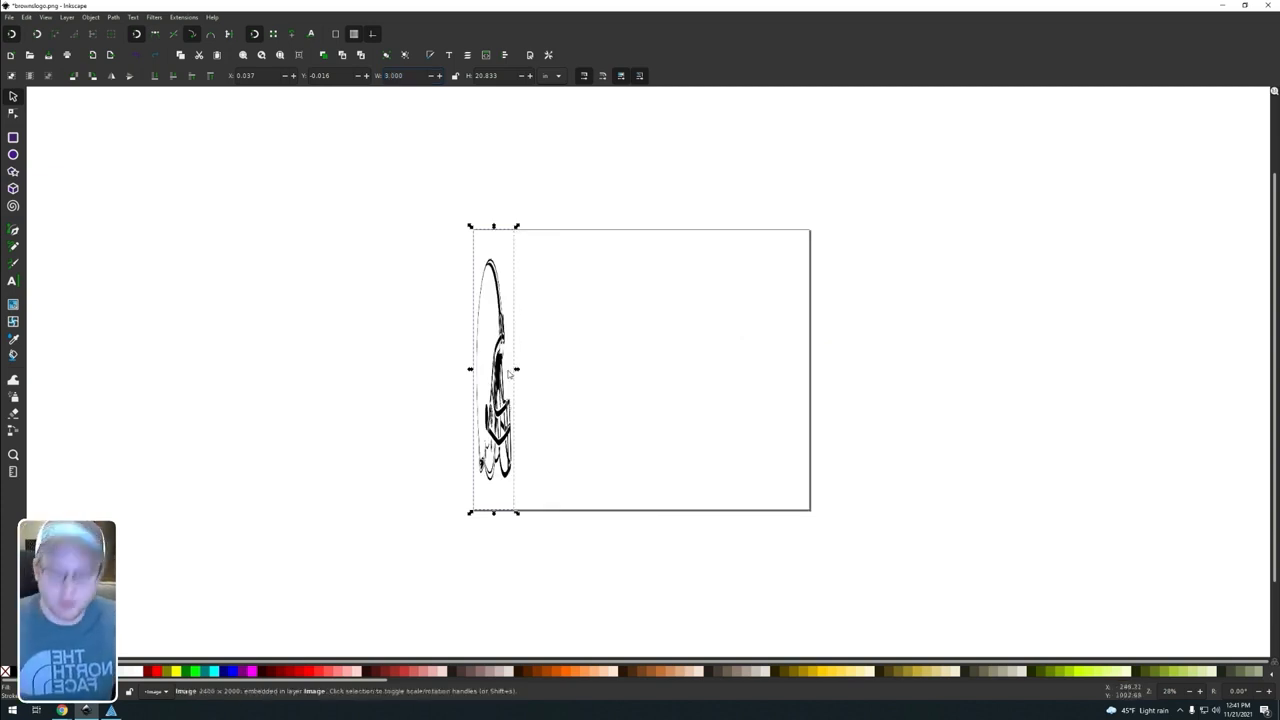
pyautogui.hotkey('ctrl', 'z')
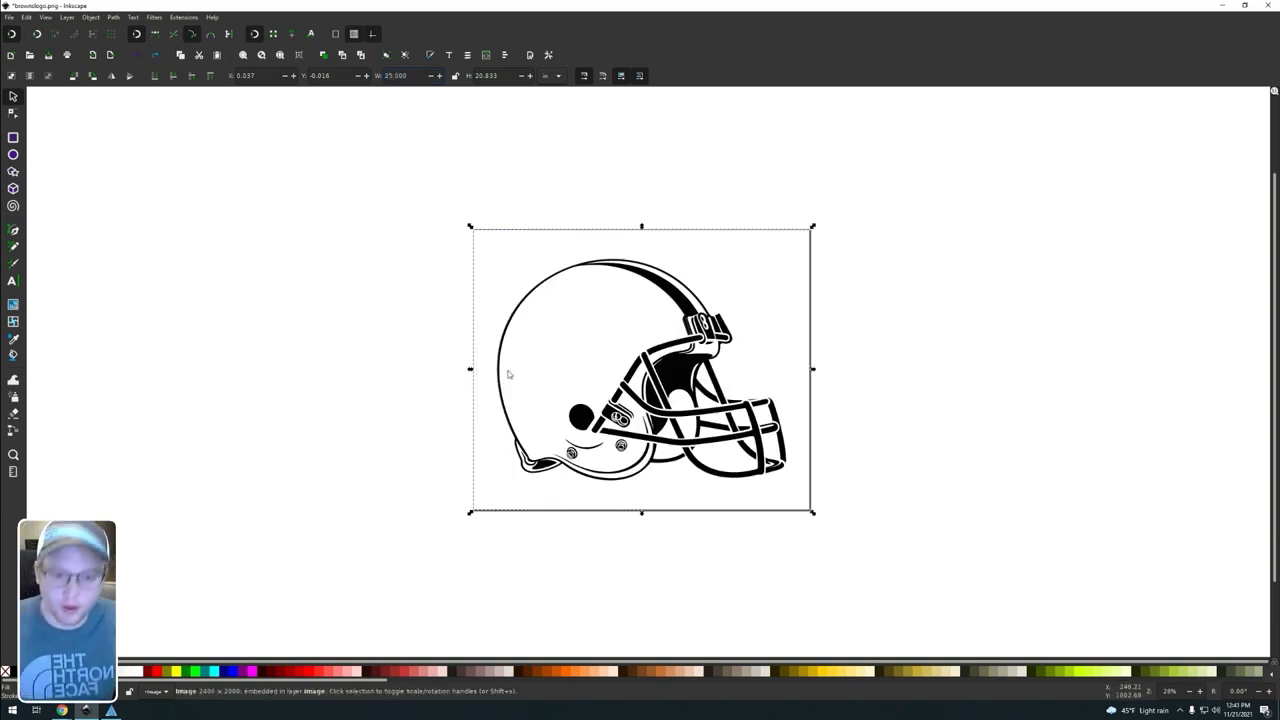
# Step: Lock the helmet image's width-to-height ratio and set its width to 3 inches
pyautogui.click(455, 76)
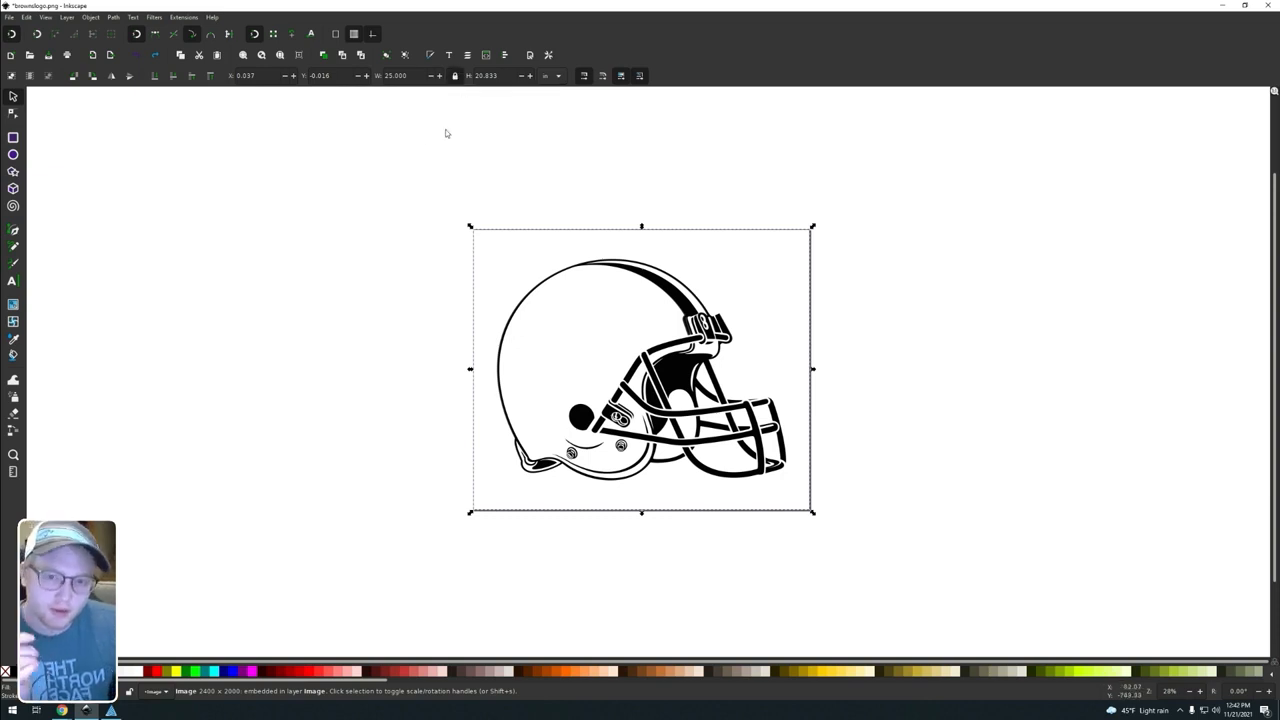
pyautogui.moveTo(410, 76); pyautogui.dragTo(346, 70)
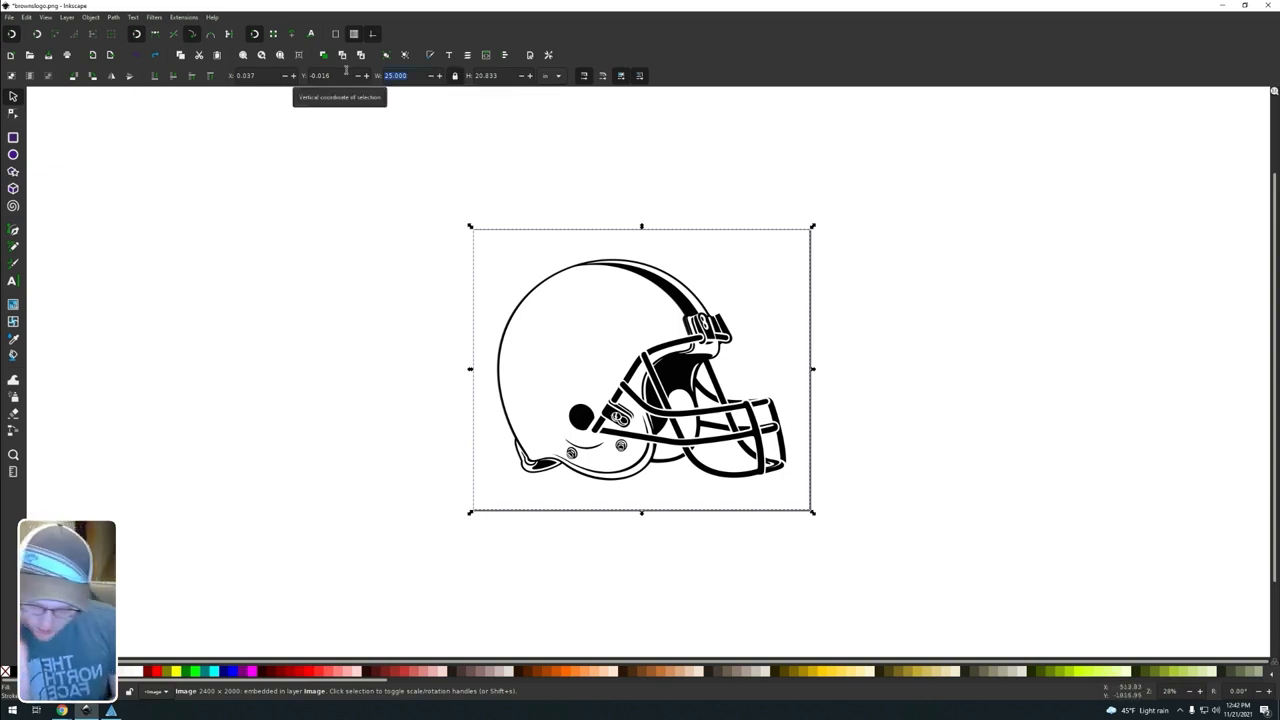
pyautogui.write('3')
pyautogui.press('Return')
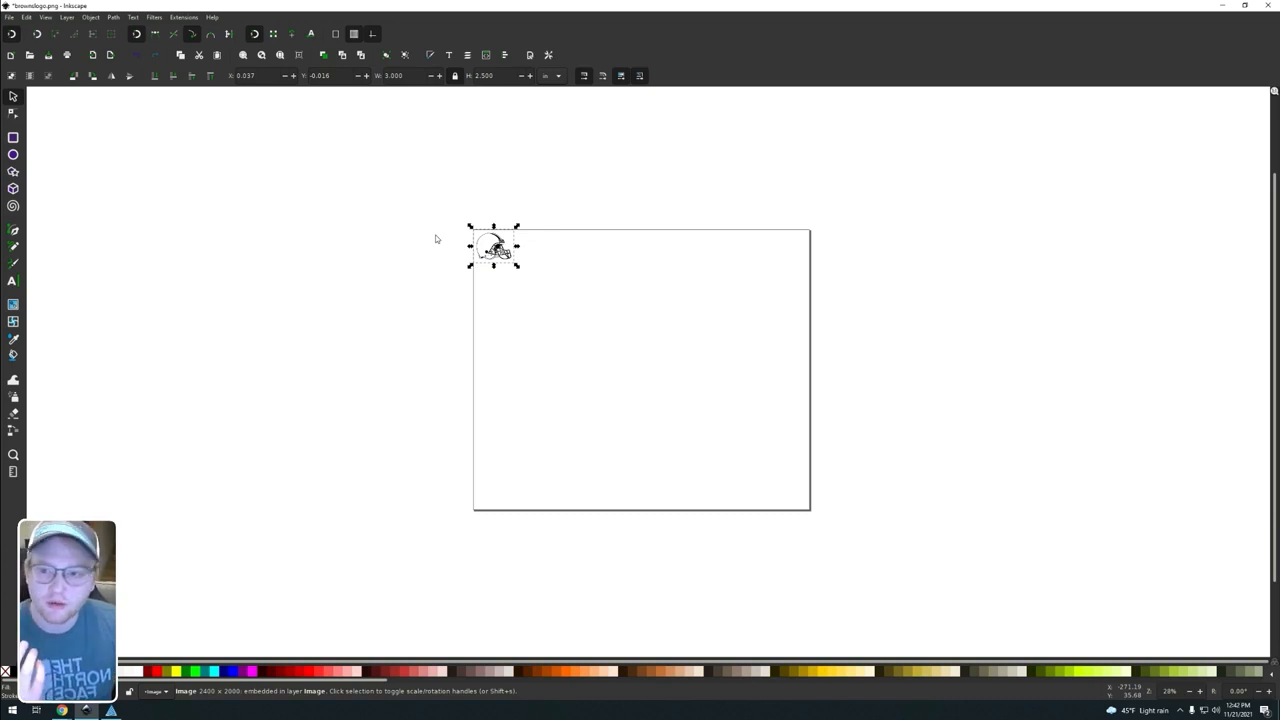
# Step: Resize the page to fit the selected helmet image
pyautogui.click(94, 18)
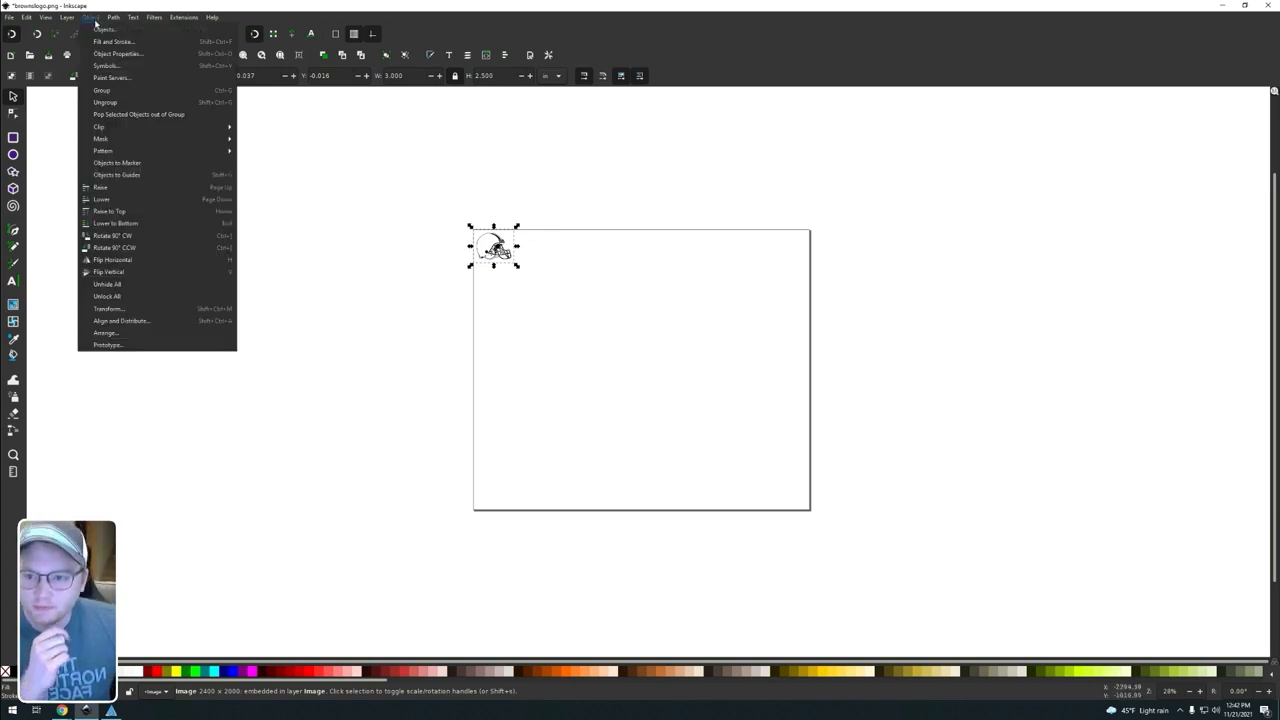
pyautogui.moveTo(26, 18)
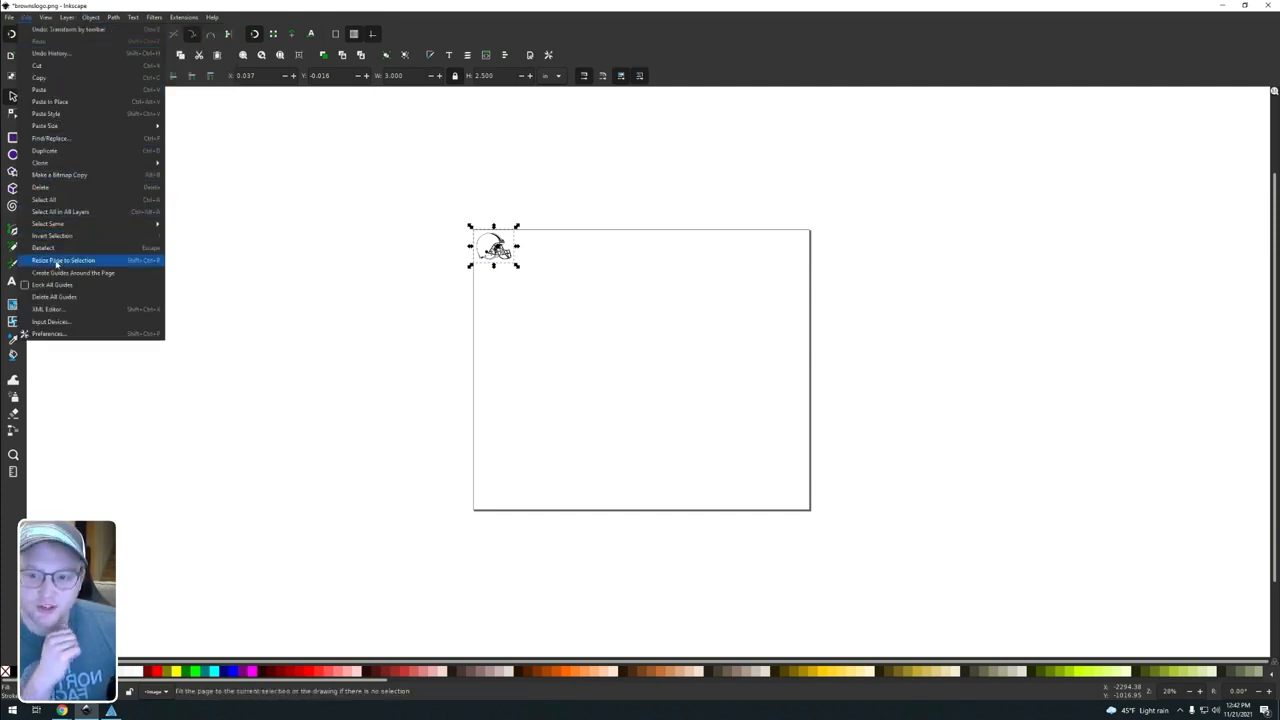
pyautogui.click(63, 260)
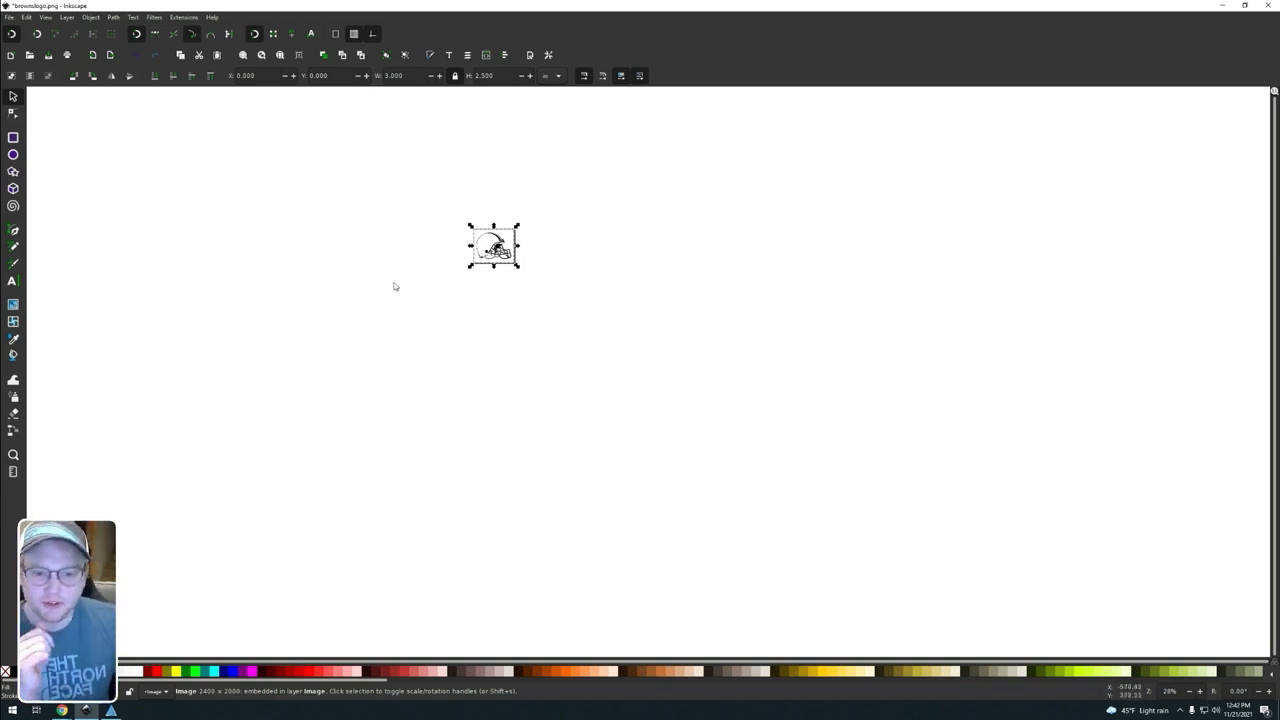
pyautogui.scroll(2, 394, 287)
pyautogui.keyDown('ctrl'); pyautogui.scroll(5, 430, 330); pyautogui.keyUp('ctrl')
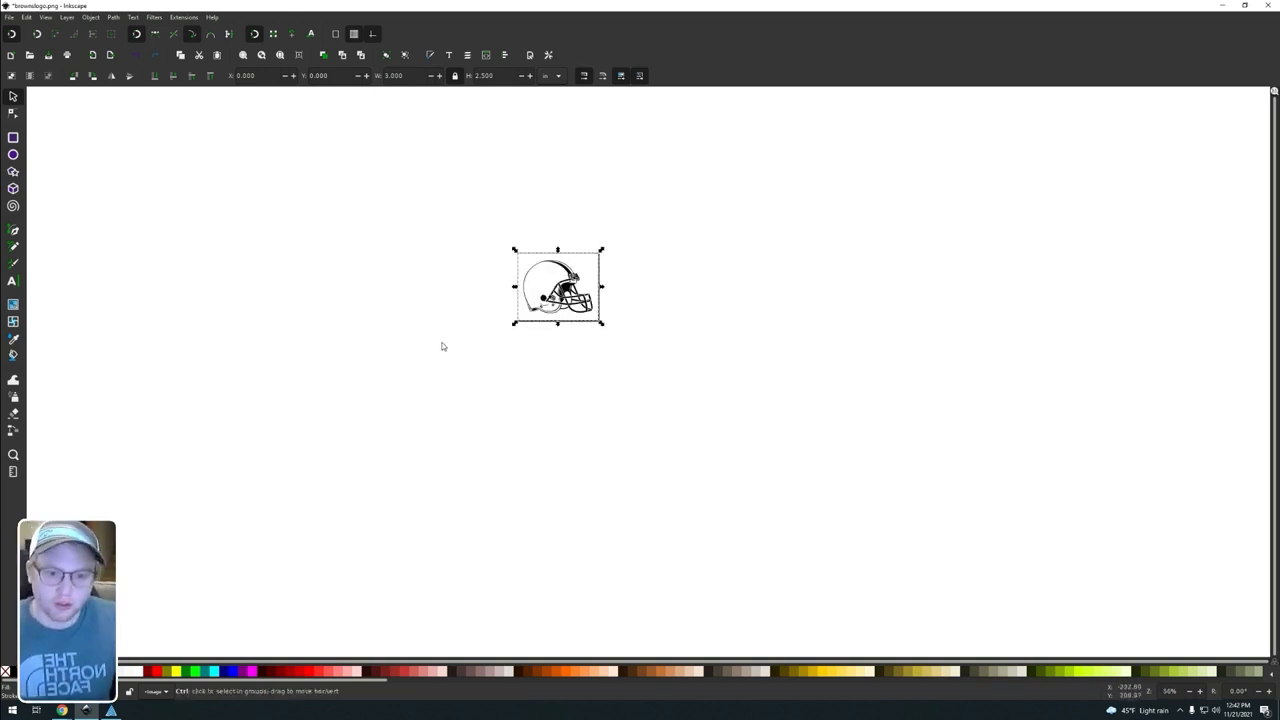
pyautogui.scroll(2, 638, 320)
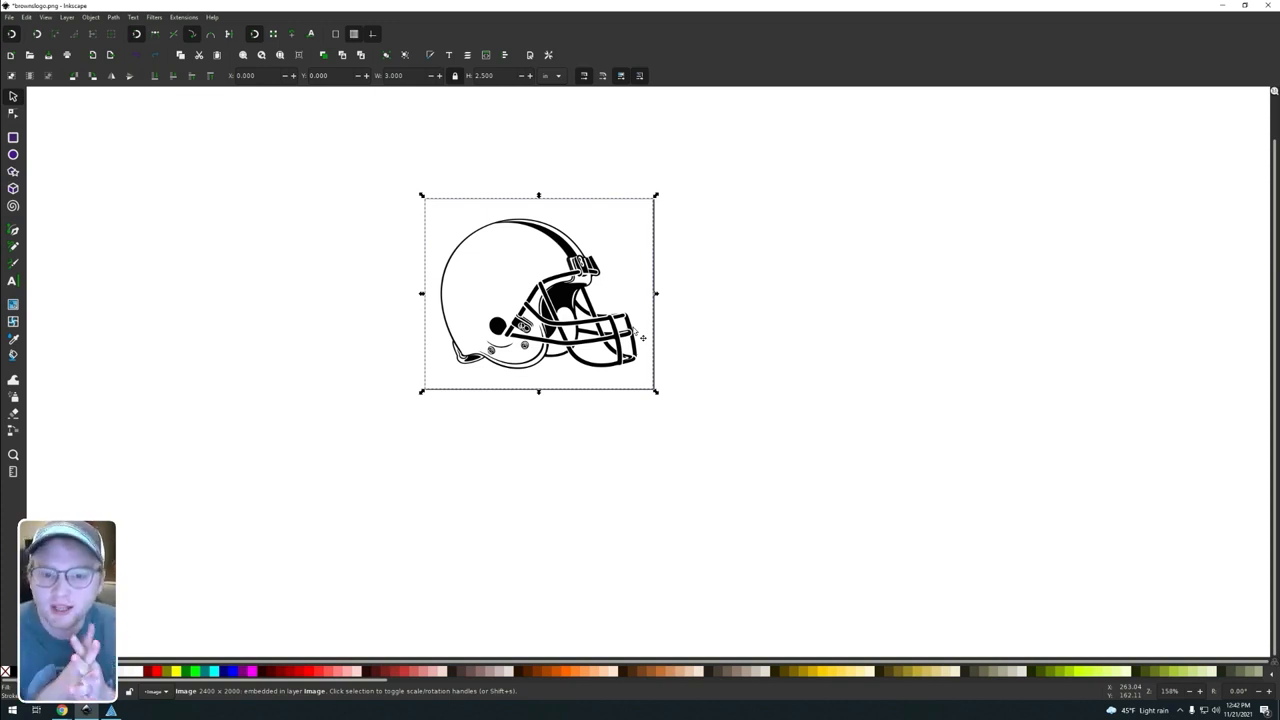
# Step: Turn off the page border display in the document properties, and check the helmet image's bounds without it
pyautogui.click(736, 288)
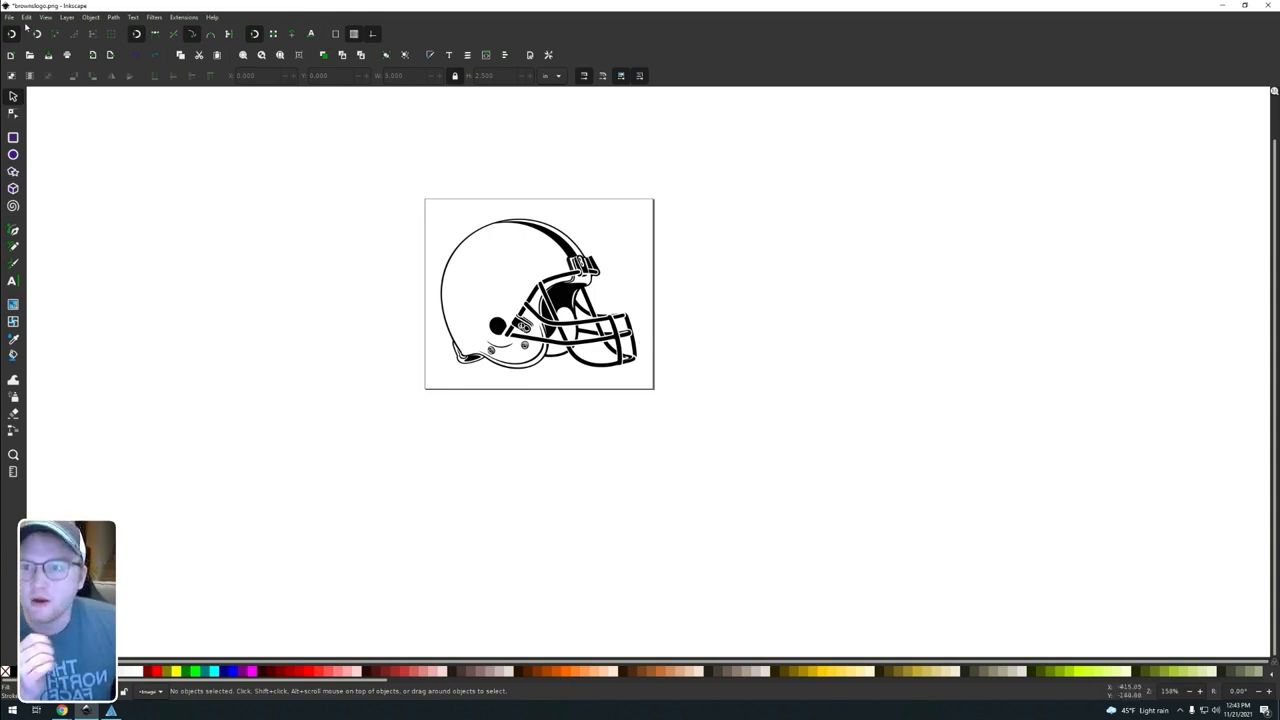
pyautogui.click(8, 17)
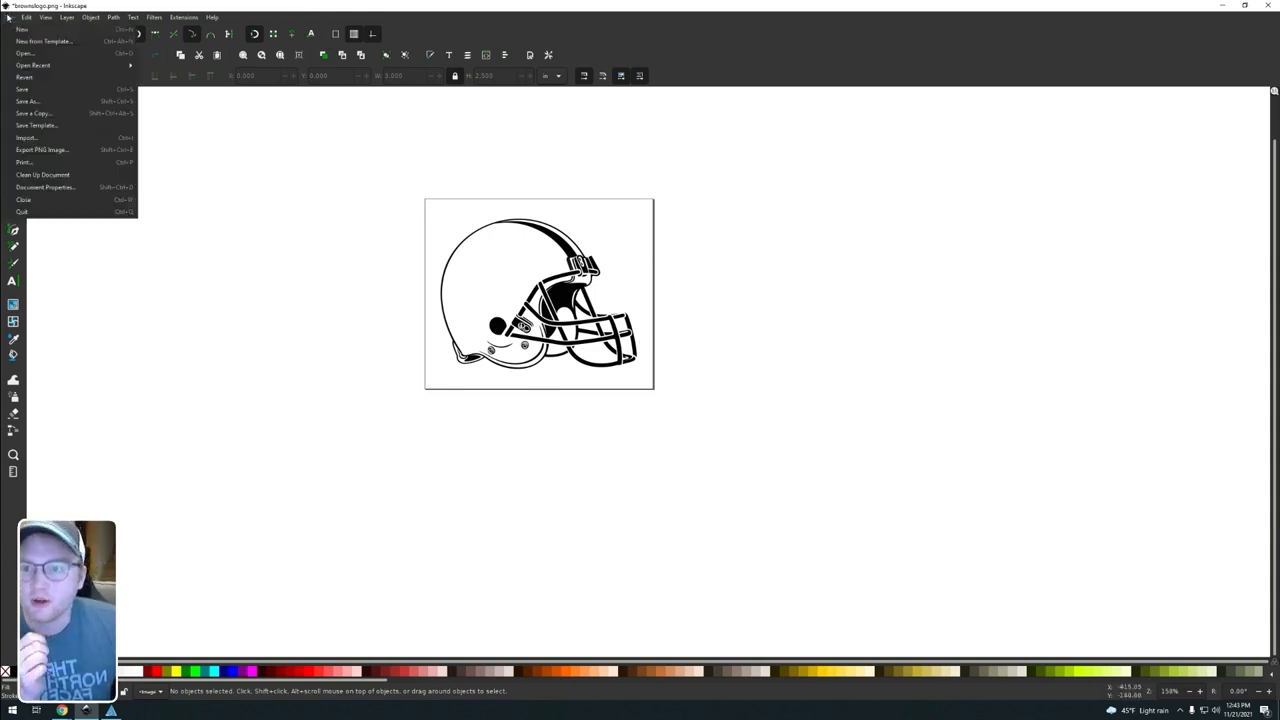
pyautogui.click(66, 187)
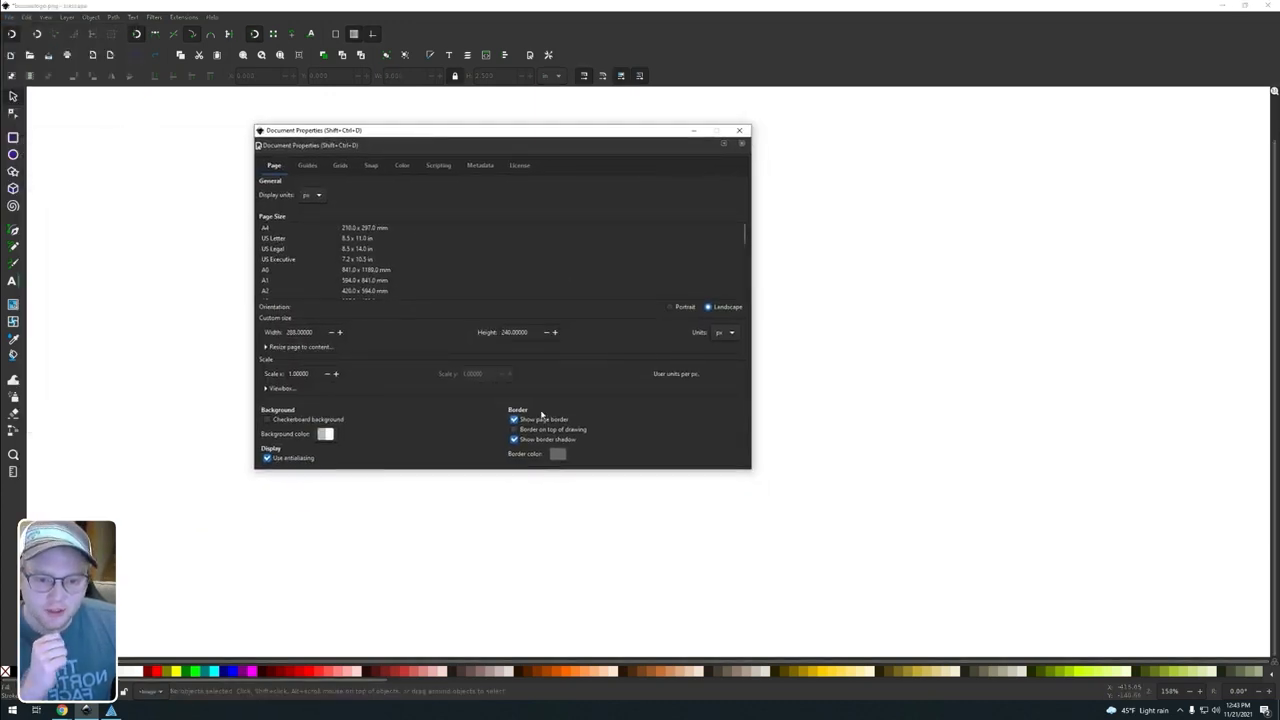
pyautogui.click(515, 420)
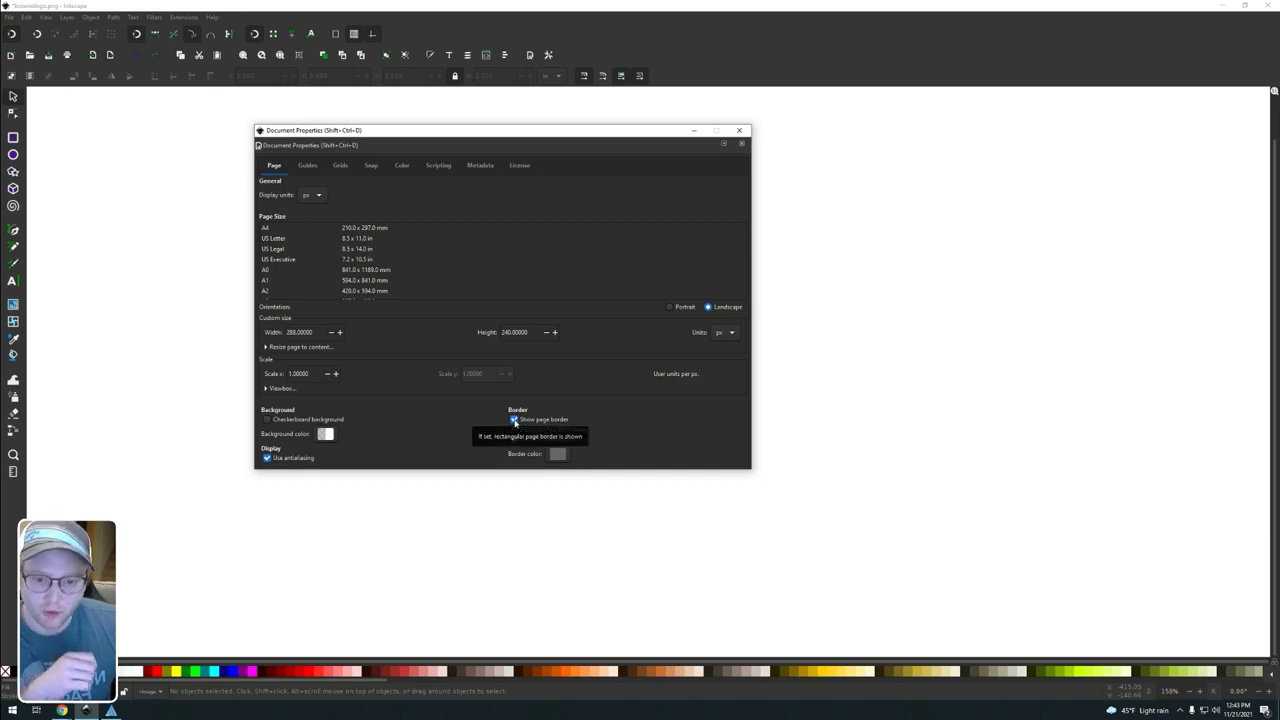
pyautogui.click(739, 130)
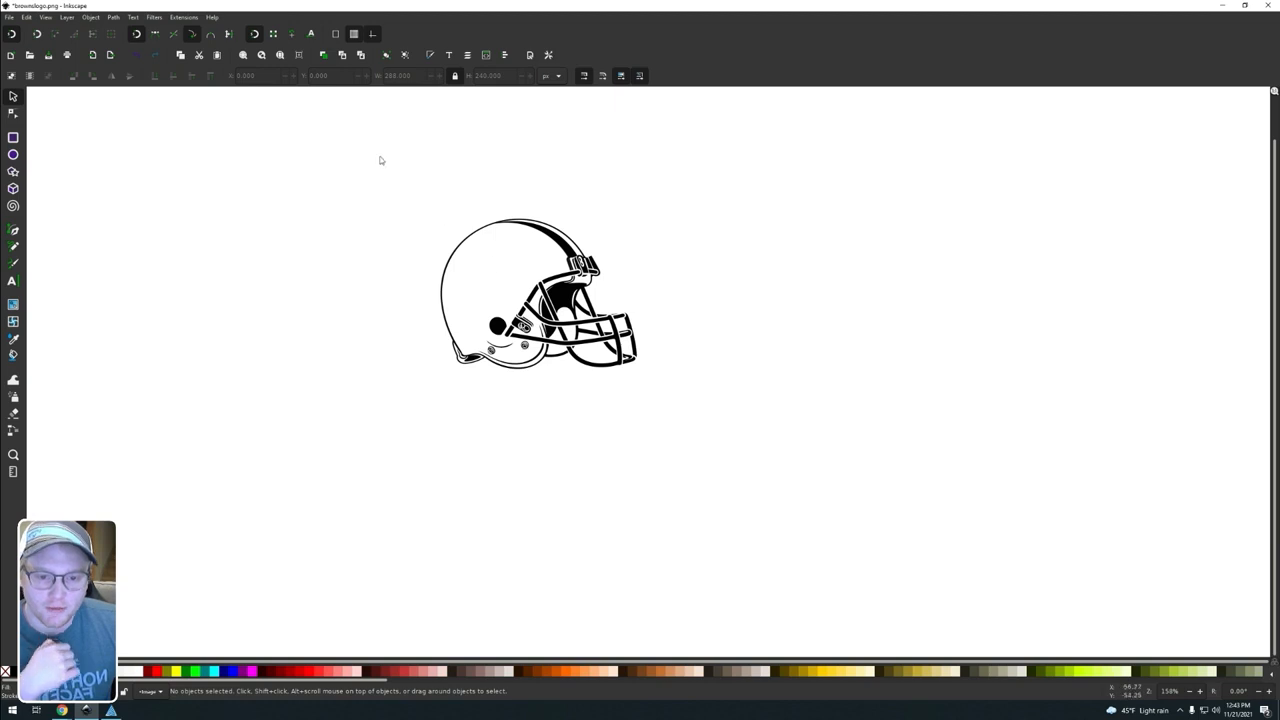
pyautogui.moveTo(378, 157); pyautogui.dragTo(770, 470)
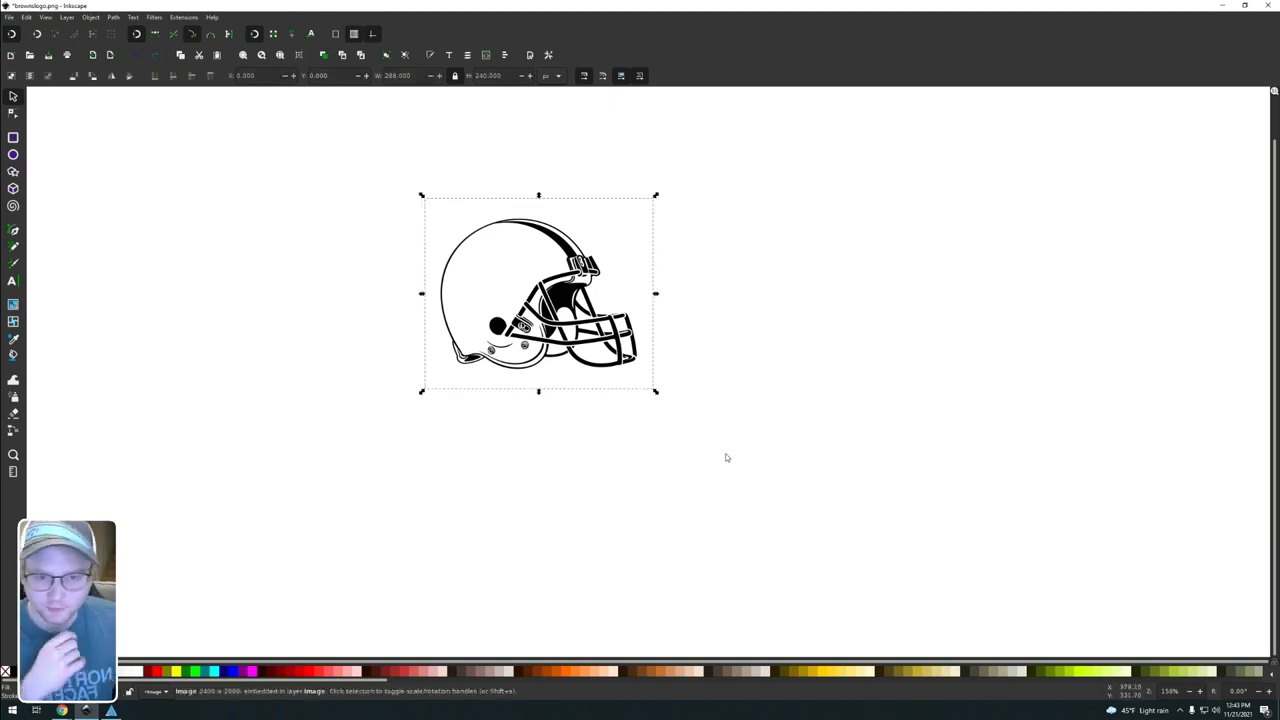
pyautogui.click(756, 458)
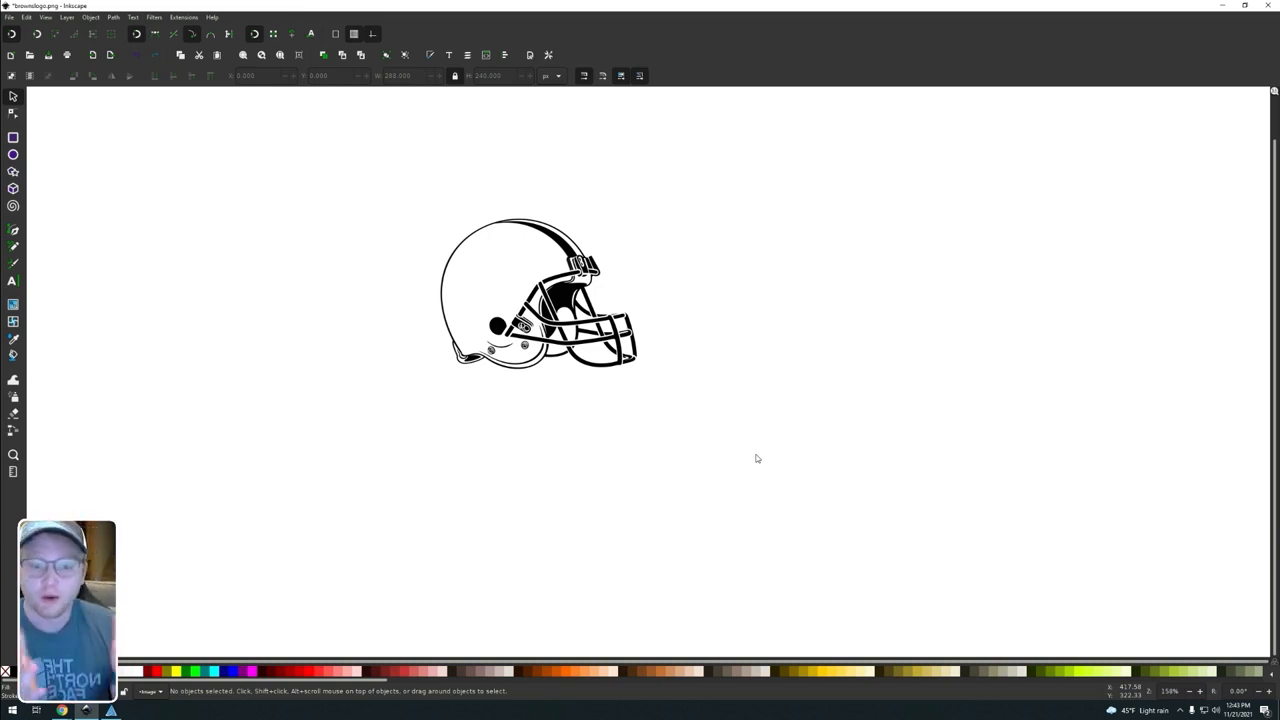
# Step: Print the helmet drawing with the Full Spectrum Engineering Driver to send it to RetinaEngrave
pyautogui.click(7, 18)
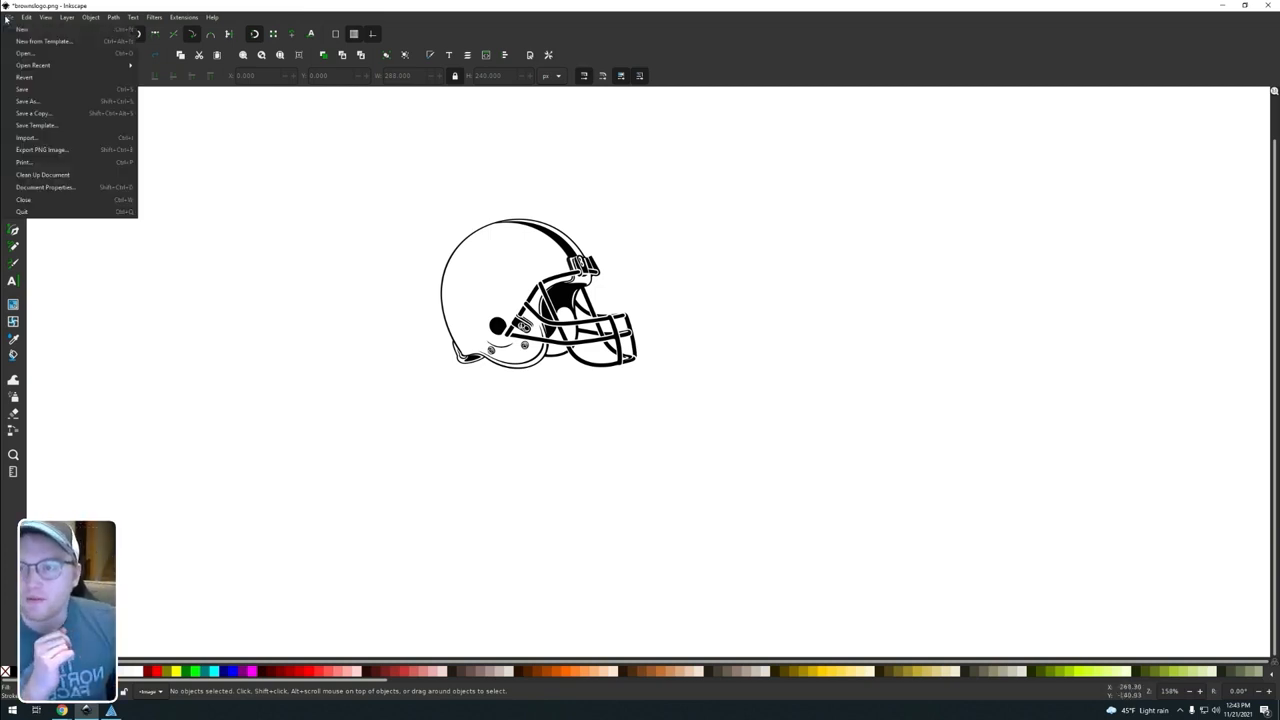
pyautogui.click(38, 162)
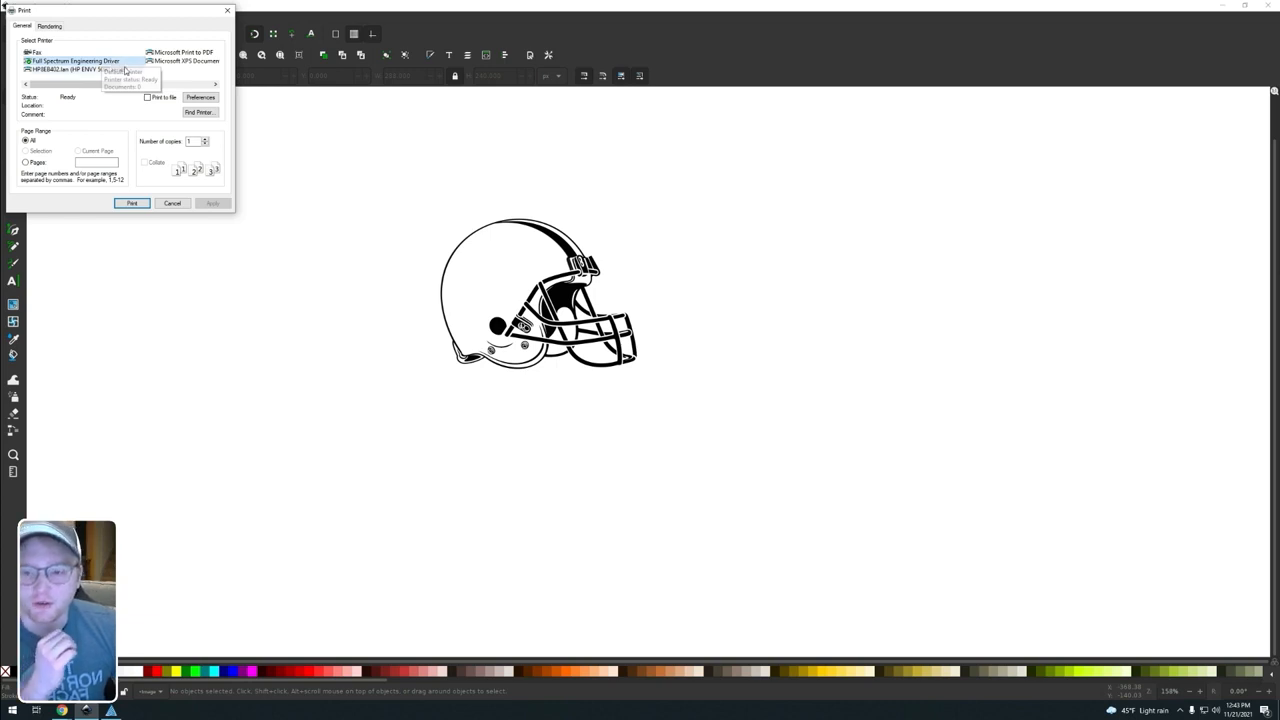
pyautogui.click(131, 204)
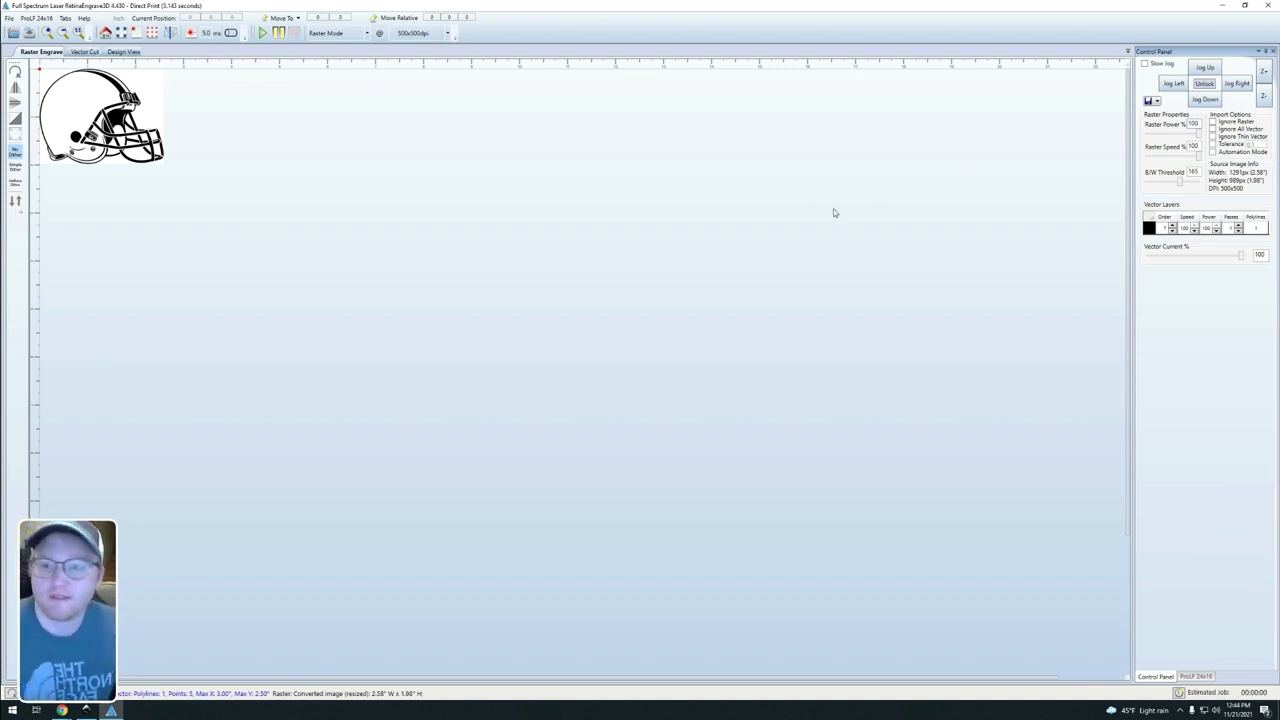
# Step: Return to Inkscape and open download.png from the Browns Logo folder in the Pictures library
pyautogui.click(1222, 5)
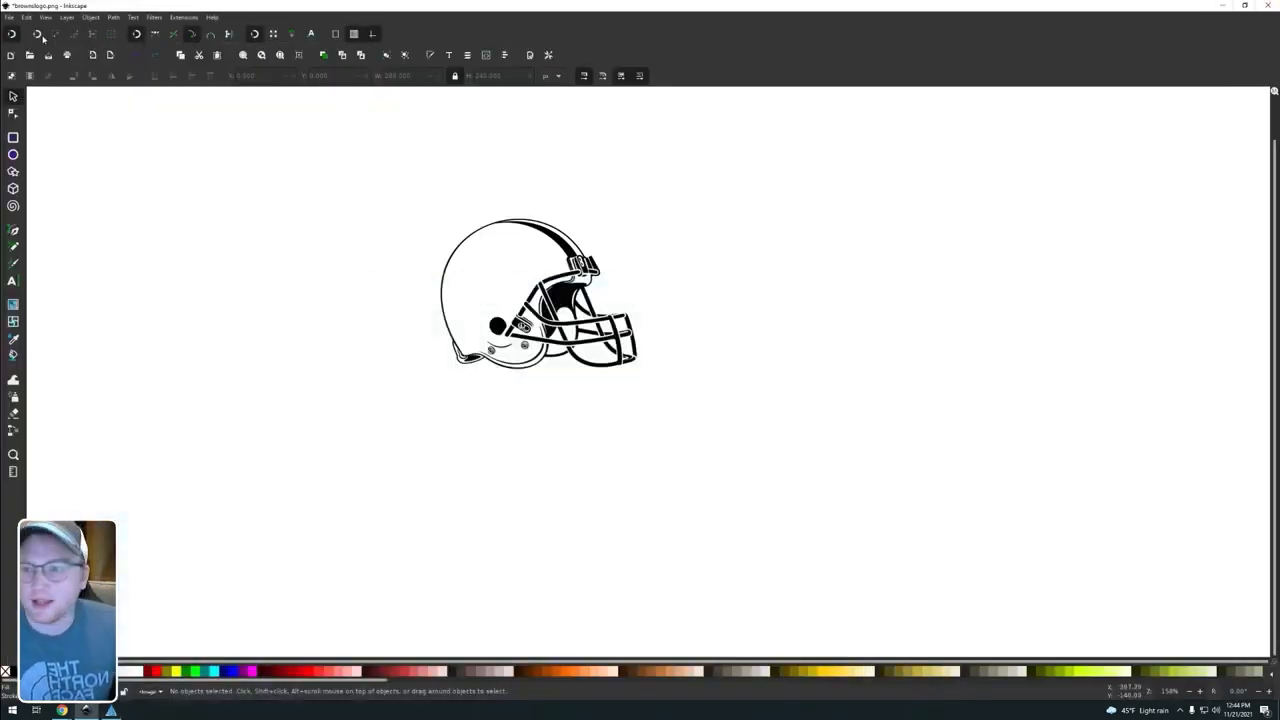
pyautogui.click(8, 17)
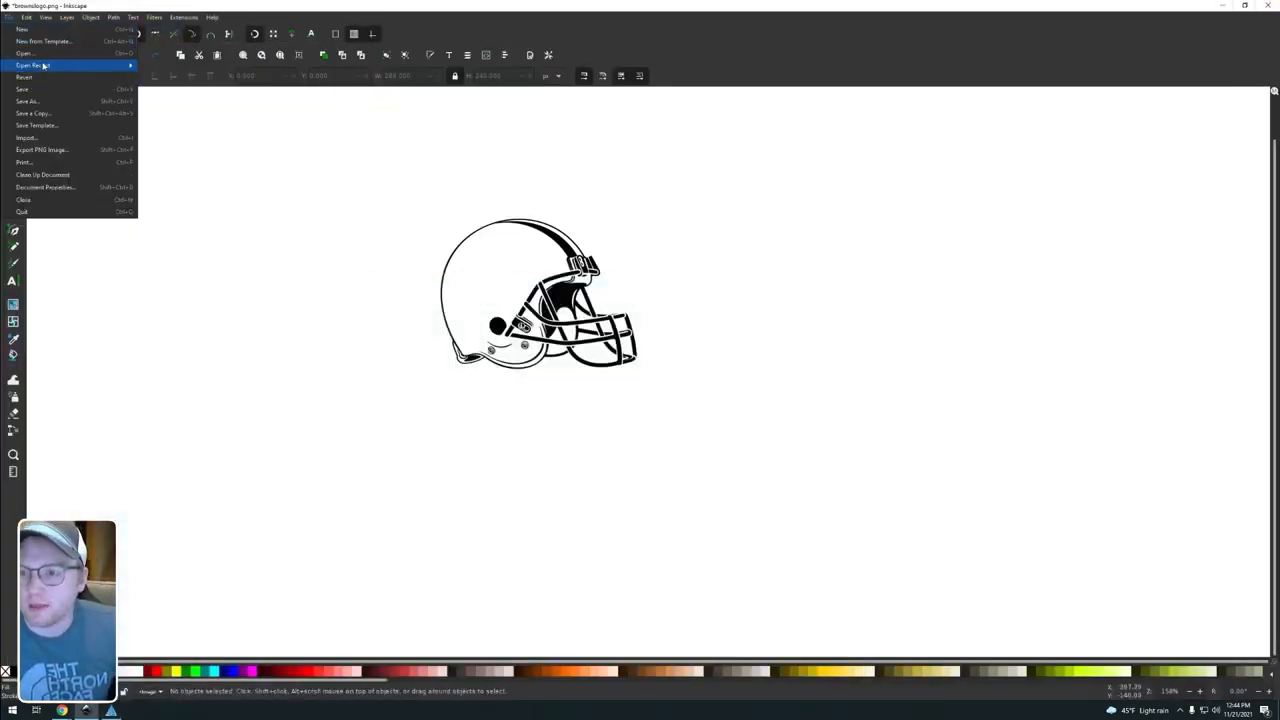
pyautogui.click(30, 53)
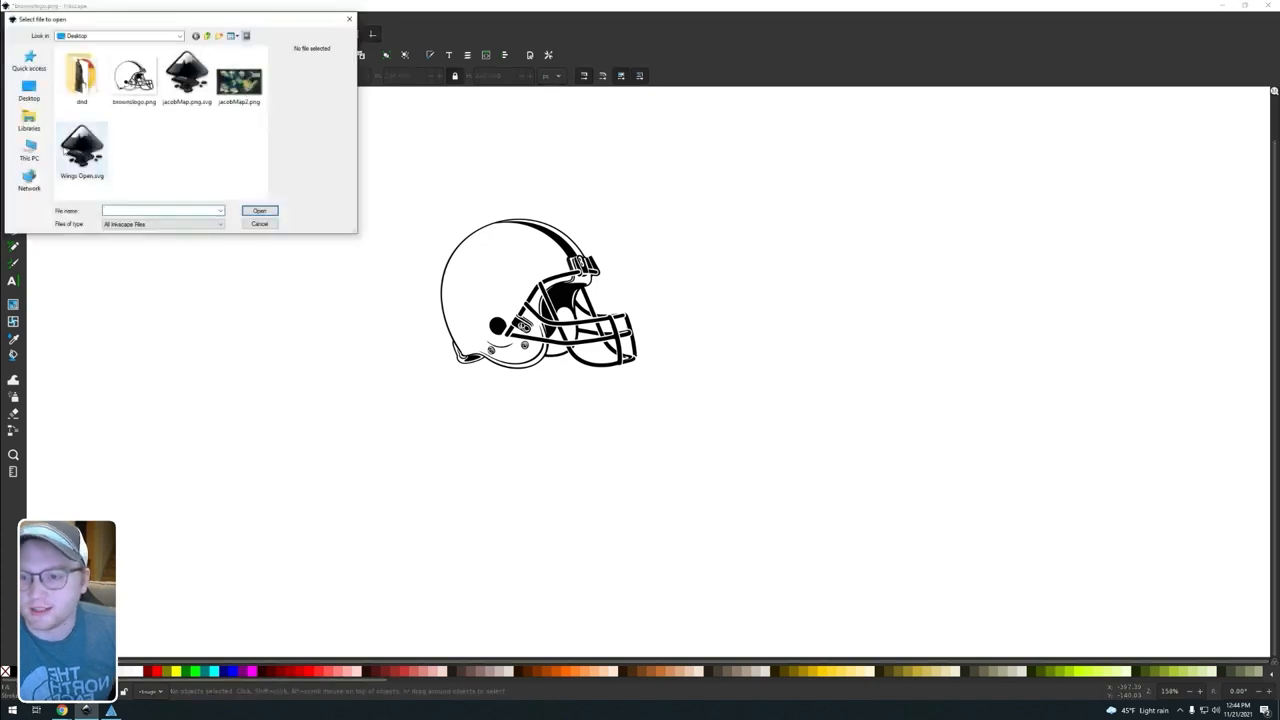
pyautogui.click(30, 128)
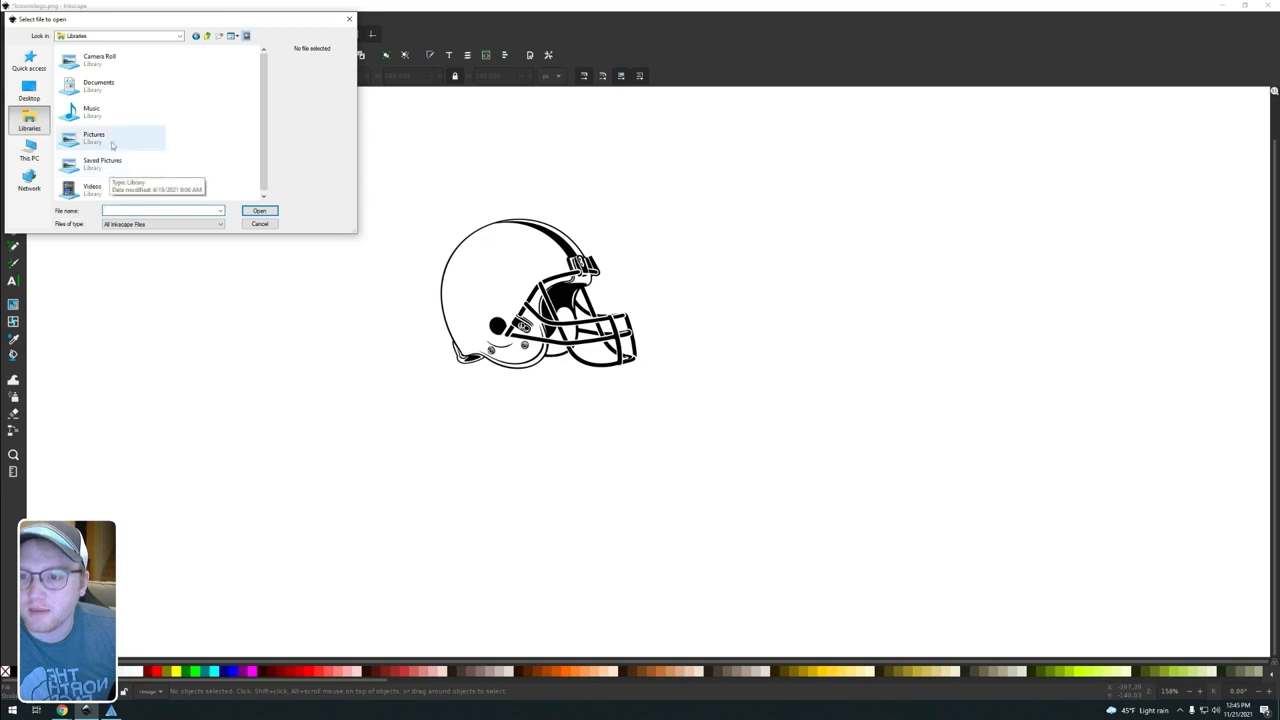
pyautogui.doubleClick(100, 137)
pyautogui.doubleClick(80, 75)
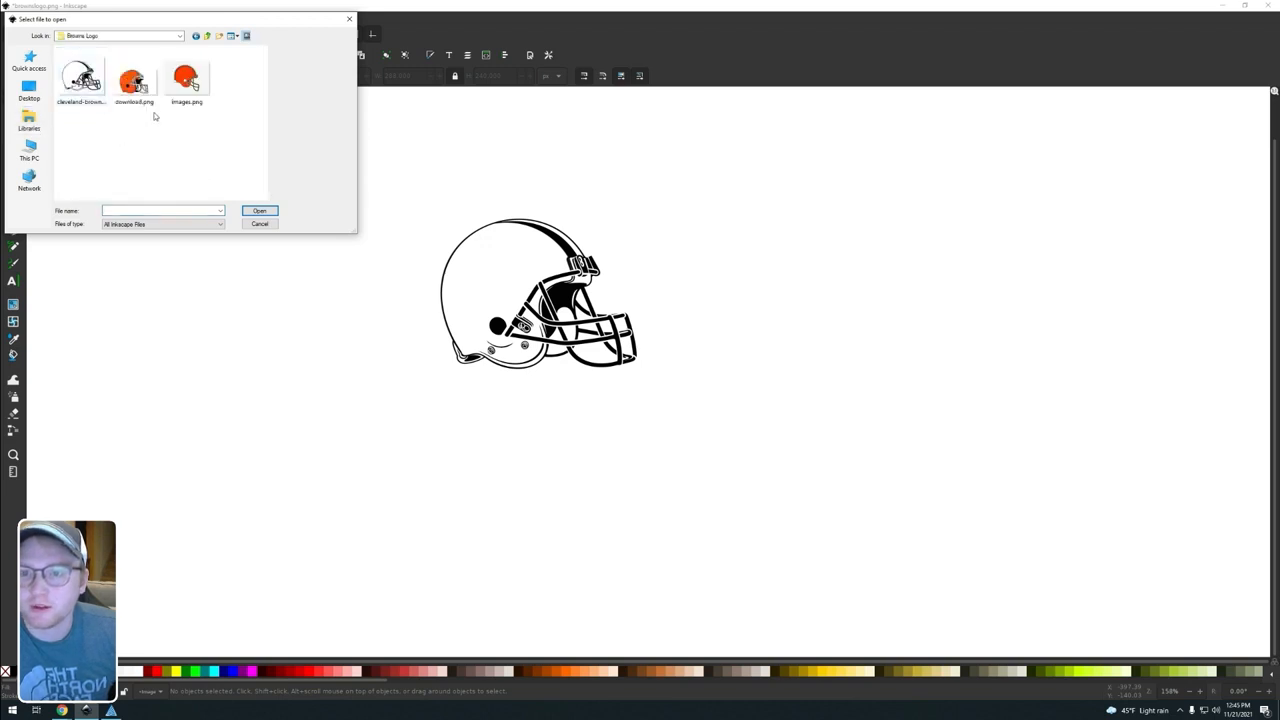
pyautogui.doubleClick(142, 87)
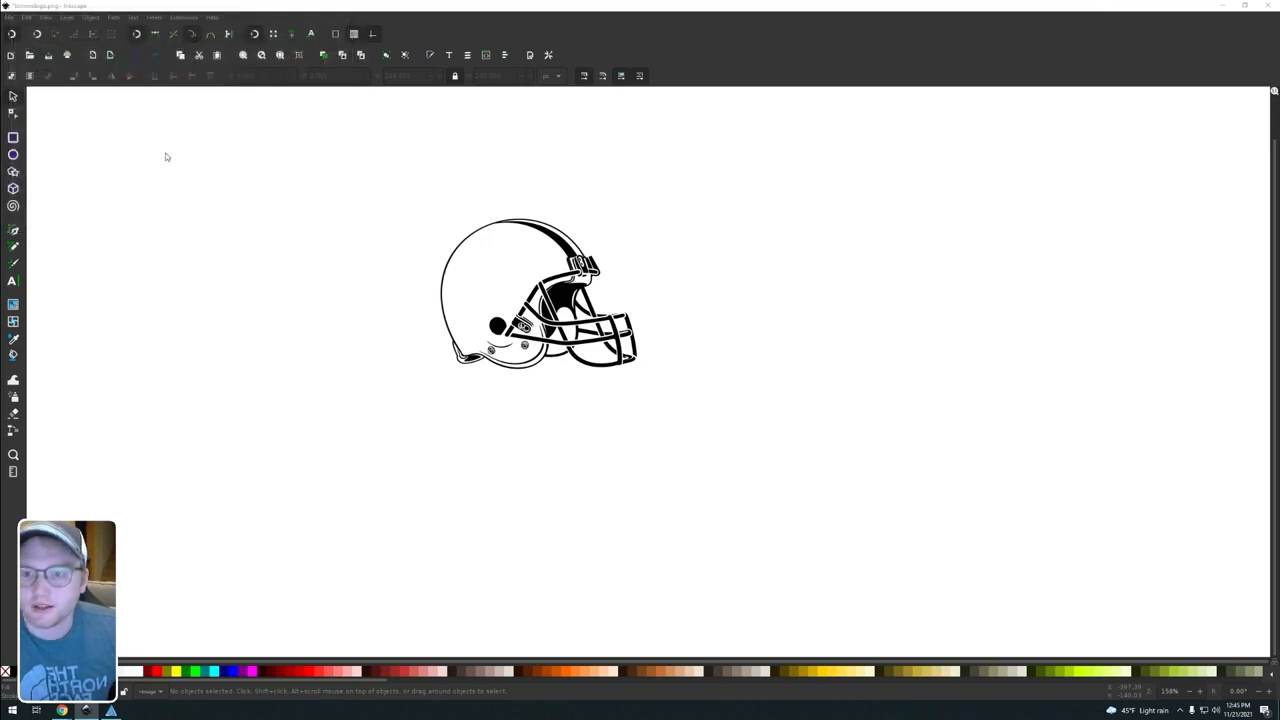
pyautogui.click(701, 419)
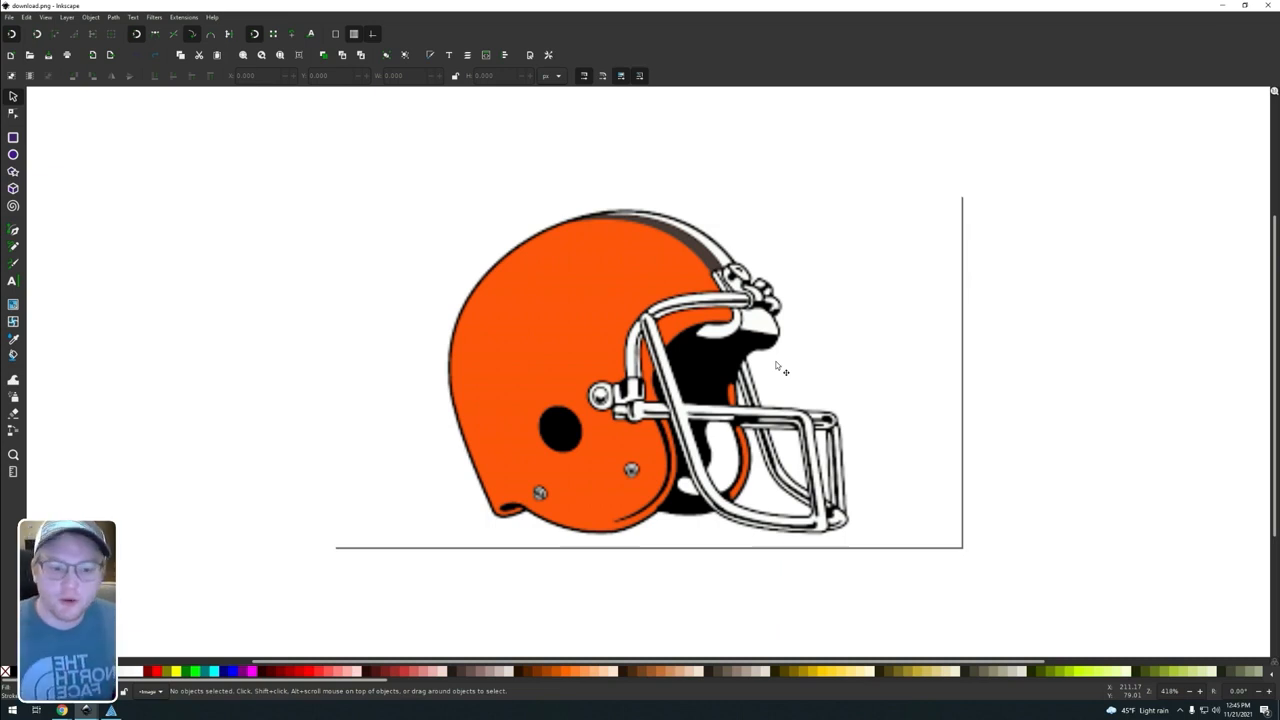
pyautogui.click(675, 390)
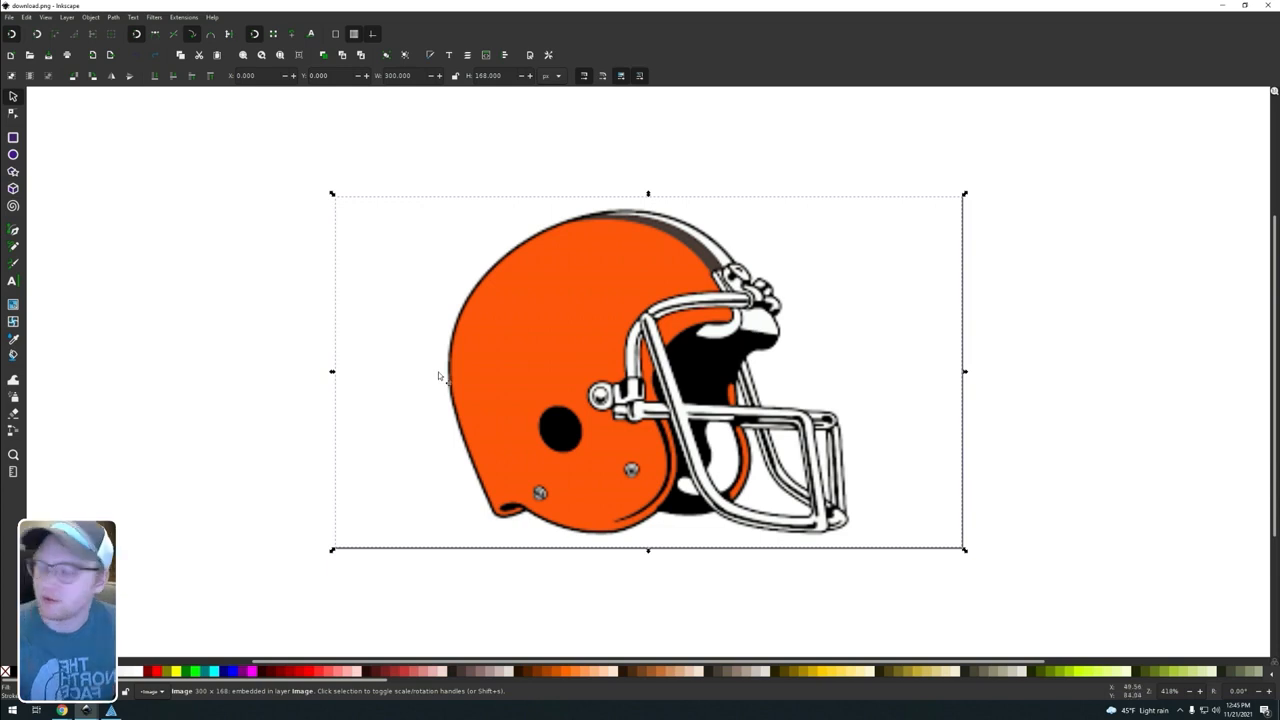
pyautogui.press('super')
pyautogui.click(255, 252)
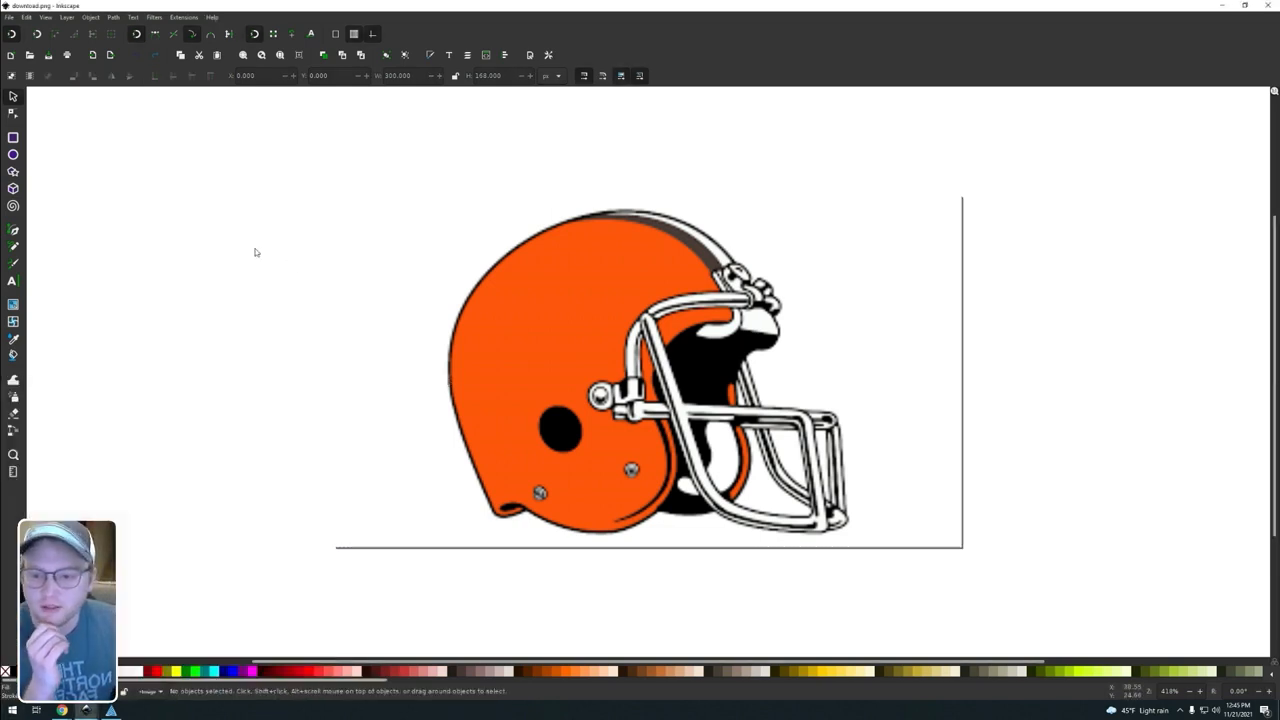
pyautogui.click(484, 386)
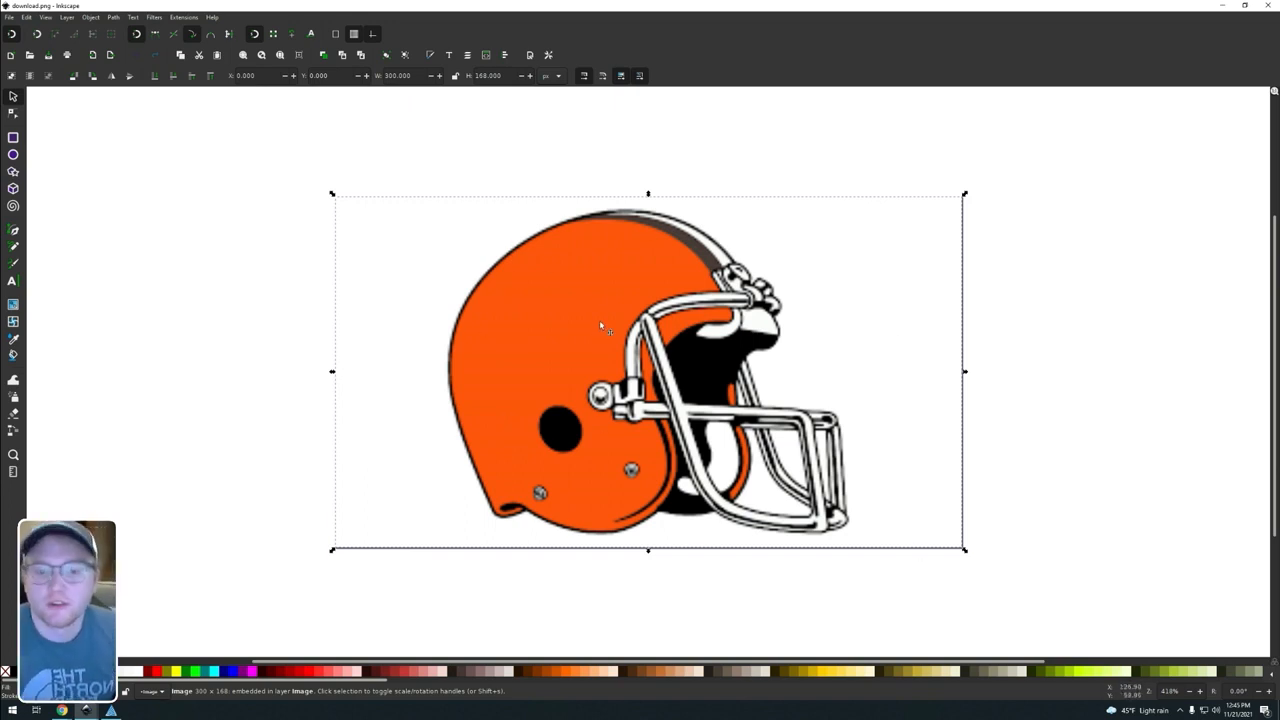
pyautogui.click(246, 207)
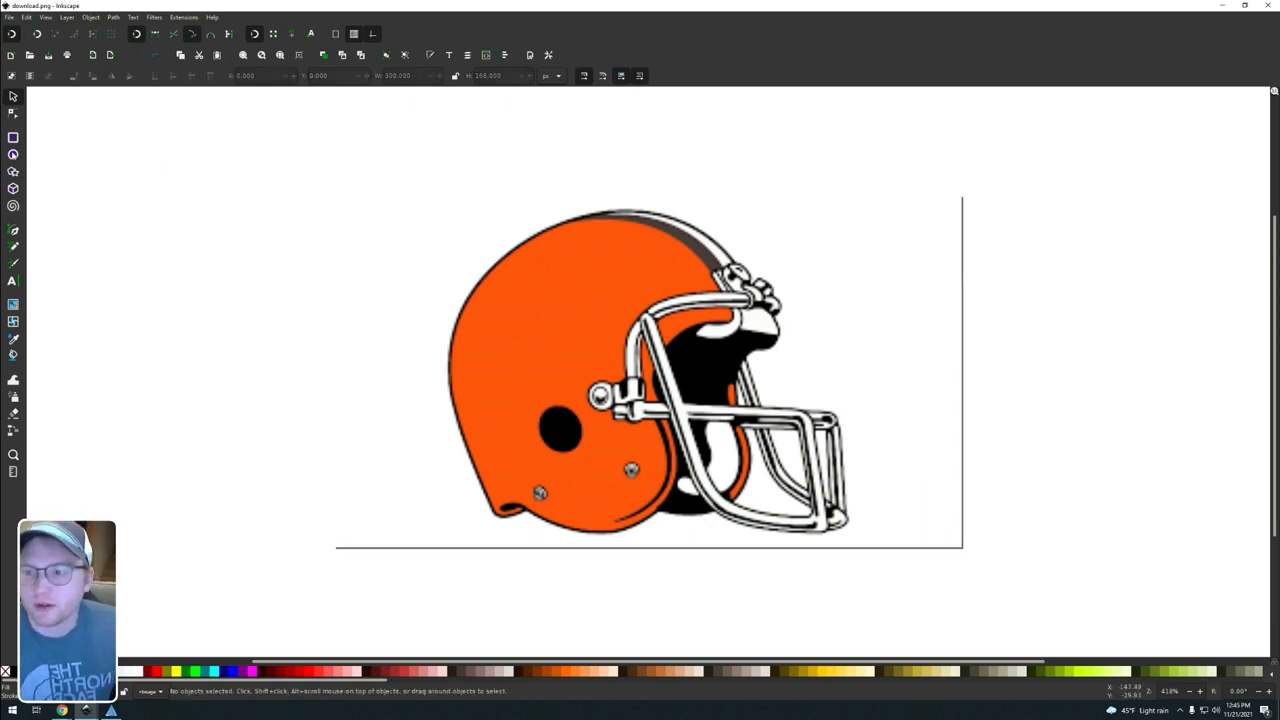
# Step: Draw a rectangle about 232 by 175 px around the orange helmet and remove its fill
pyautogui.click(13, 137)
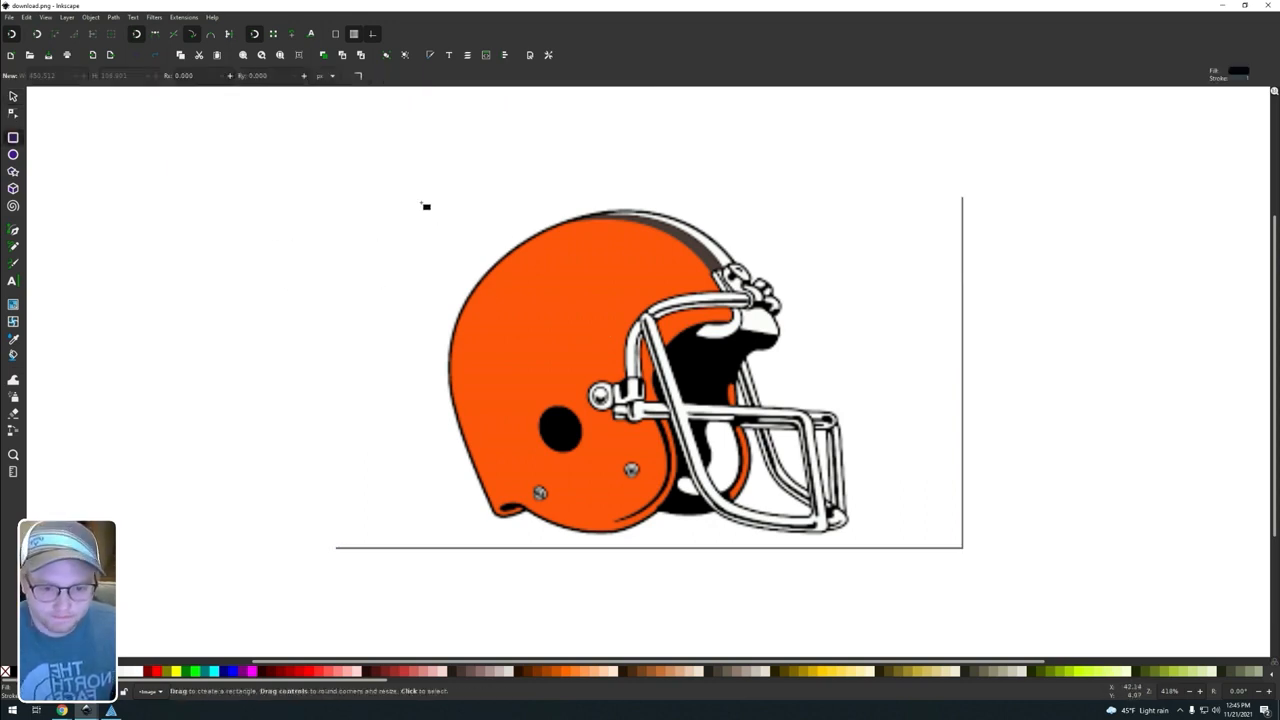
pyautogui.moveTo(400, 184); pyautogui.dragTo(892, 554)
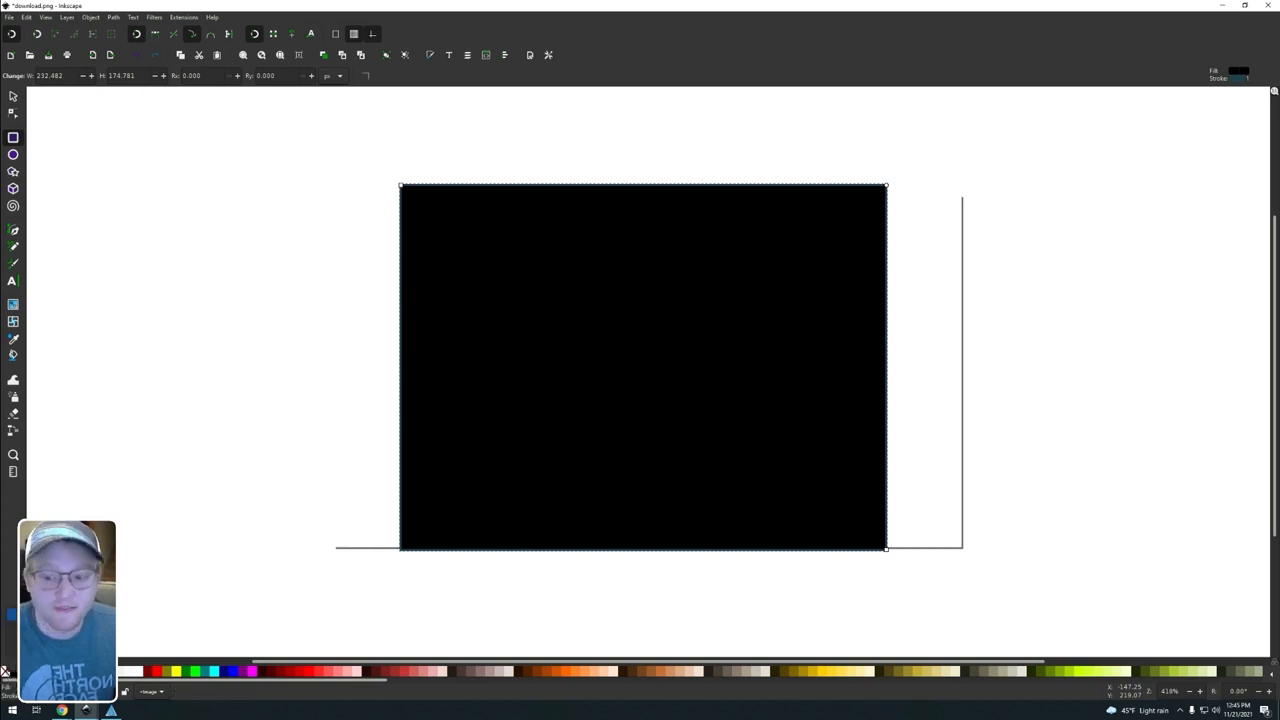
pyautogui.click(5, 671)
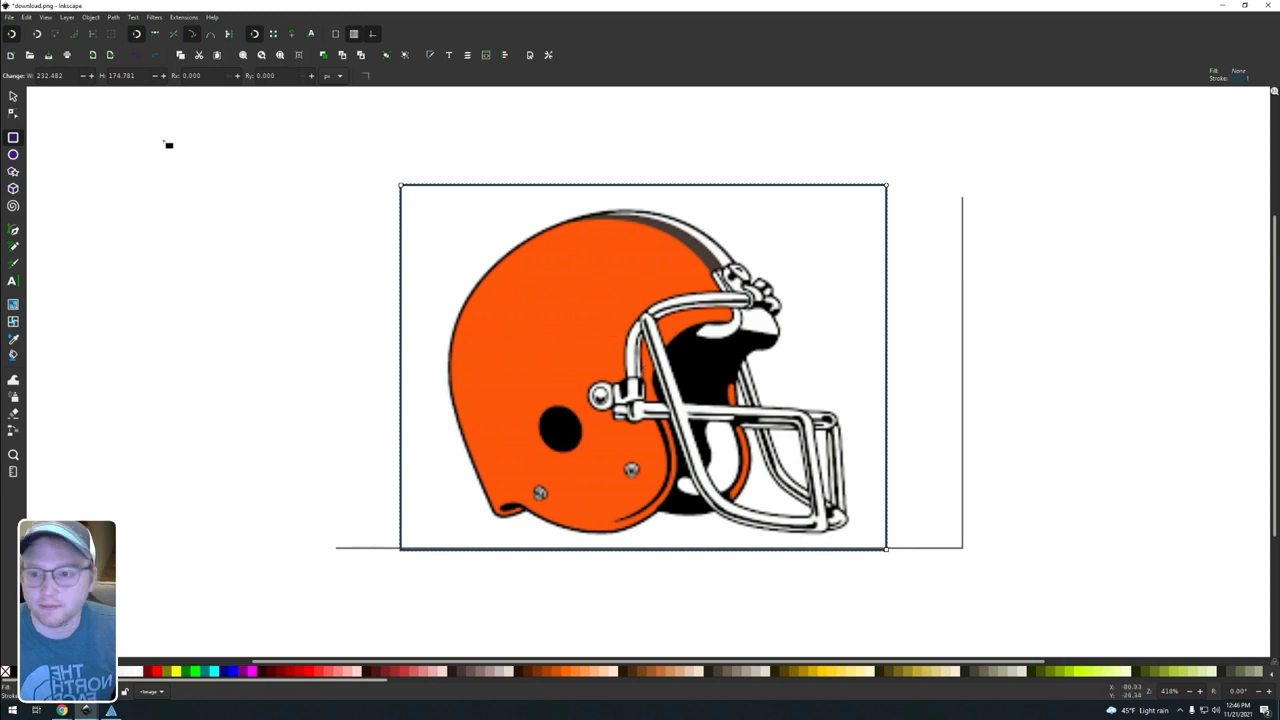
# Step: Shrink the rectangle to about 198 by 158 px so it closely frames the orange helmet
pyautogui.click(17, 99)
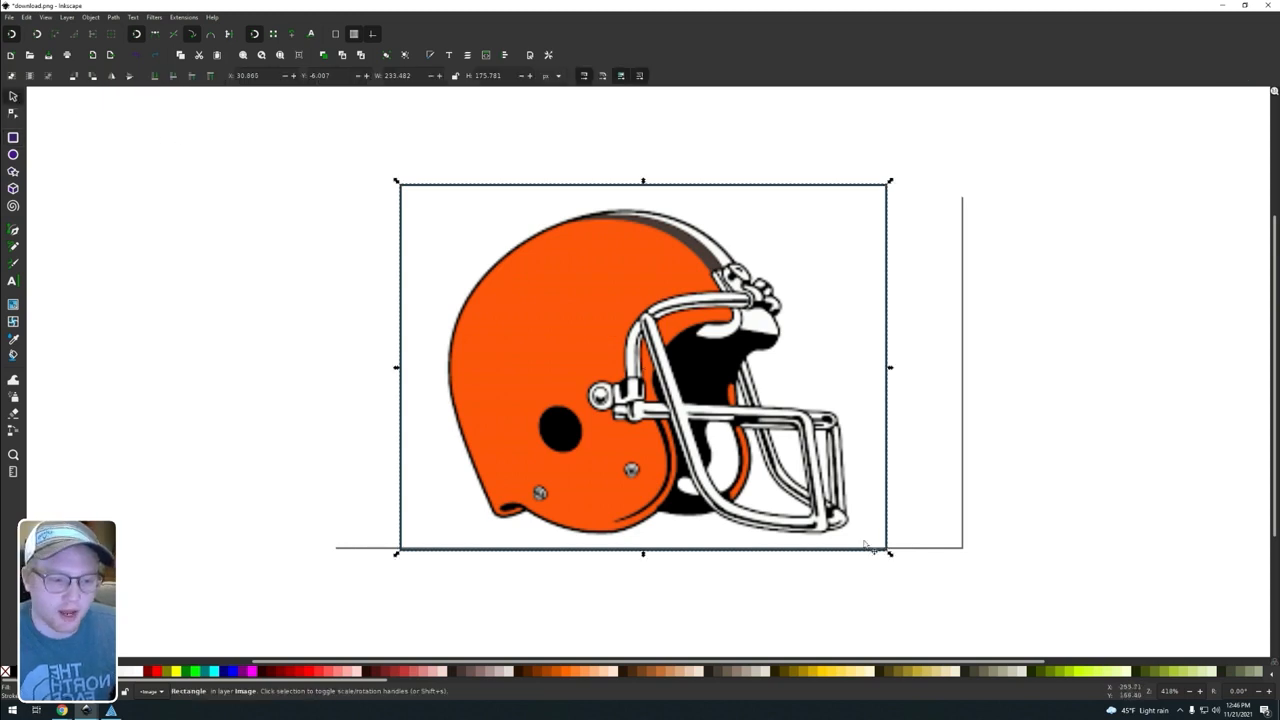
pyautogui.moveTo(890, 555); pyautogui.dragTo(857, 541)
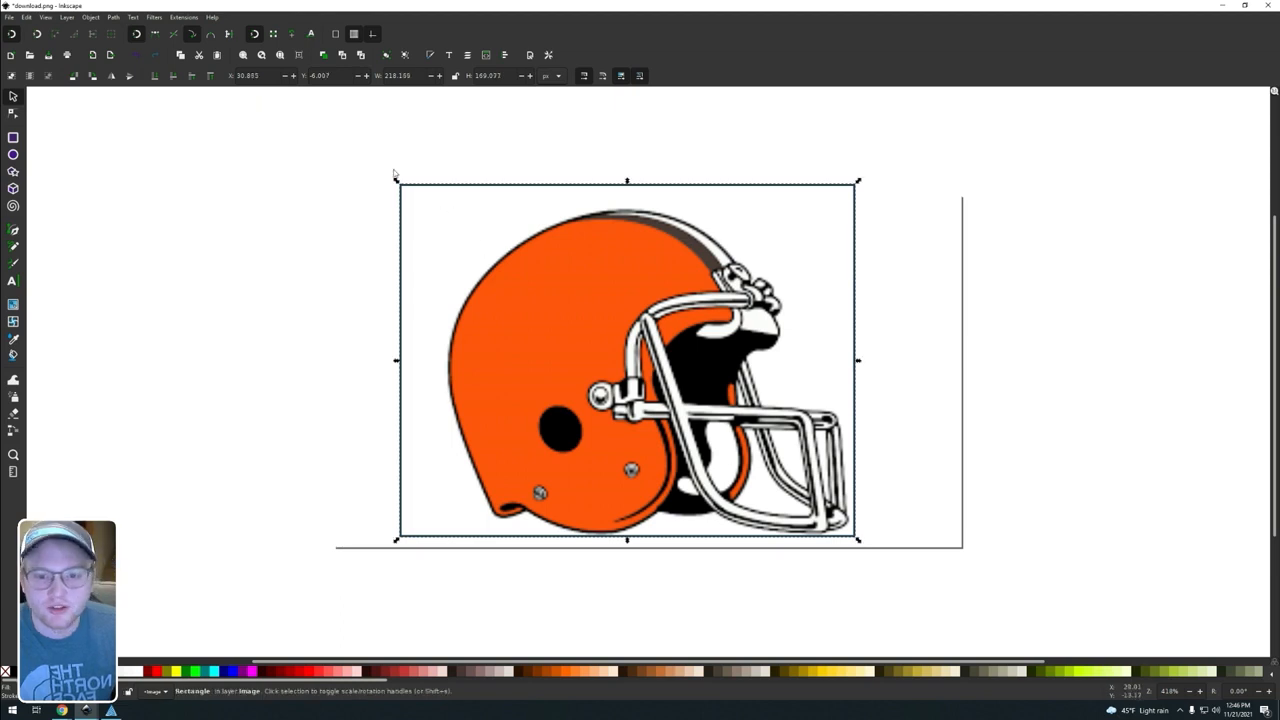
pyautogui.moveTo(396, 181); pyautogui.dragTo(437, 204)
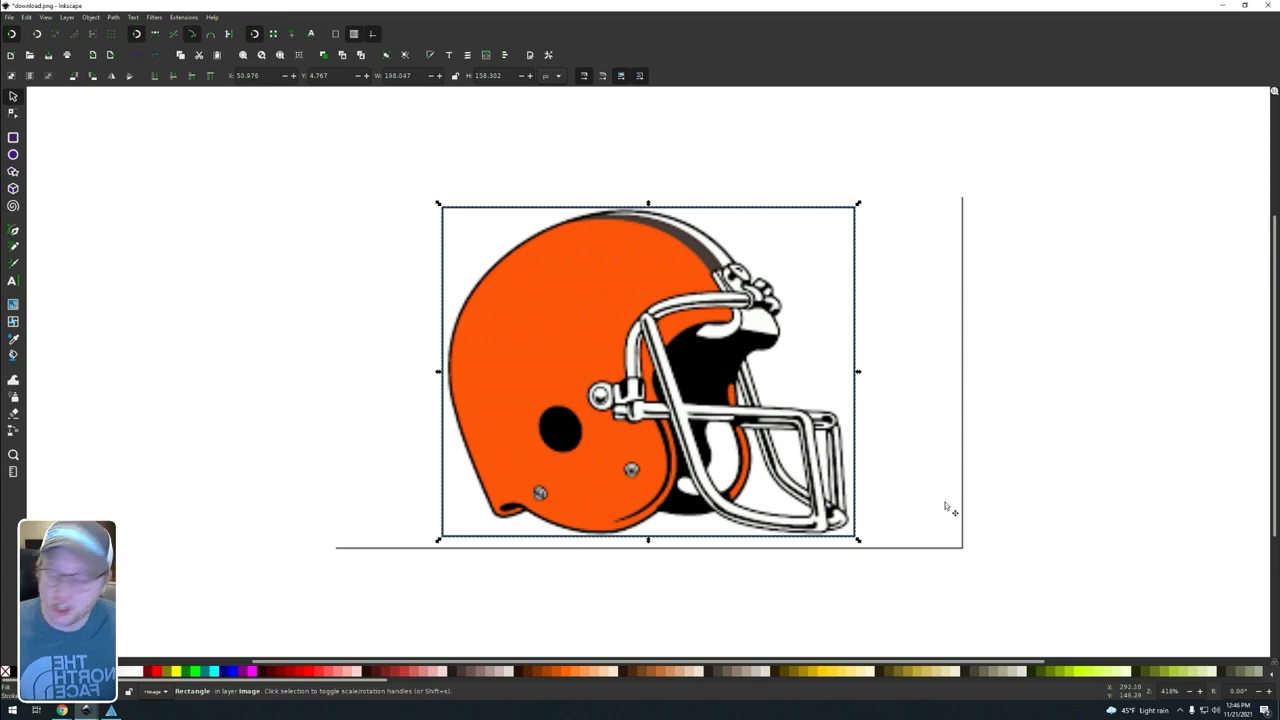
# Step: Clip the orange helmet image to the rectangle drawn around it
pyautogui.hotkey('ctrl', 'a')
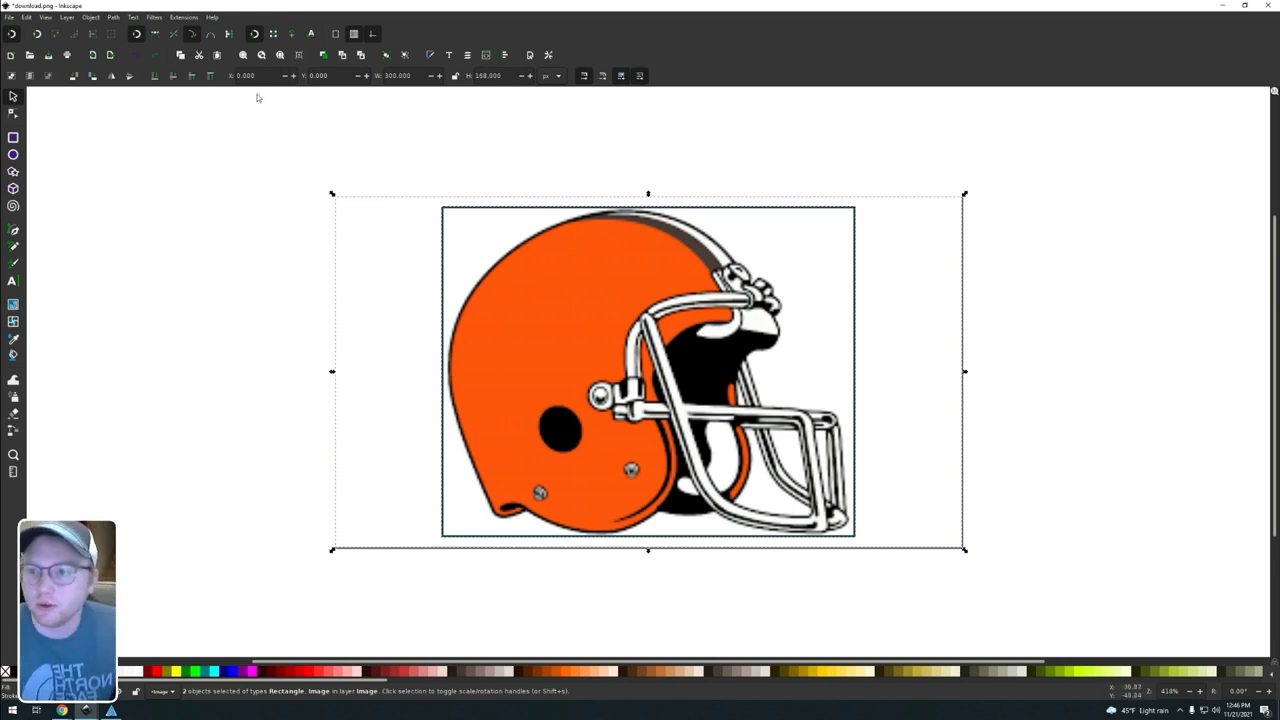
pyautogui.click(89, 17)
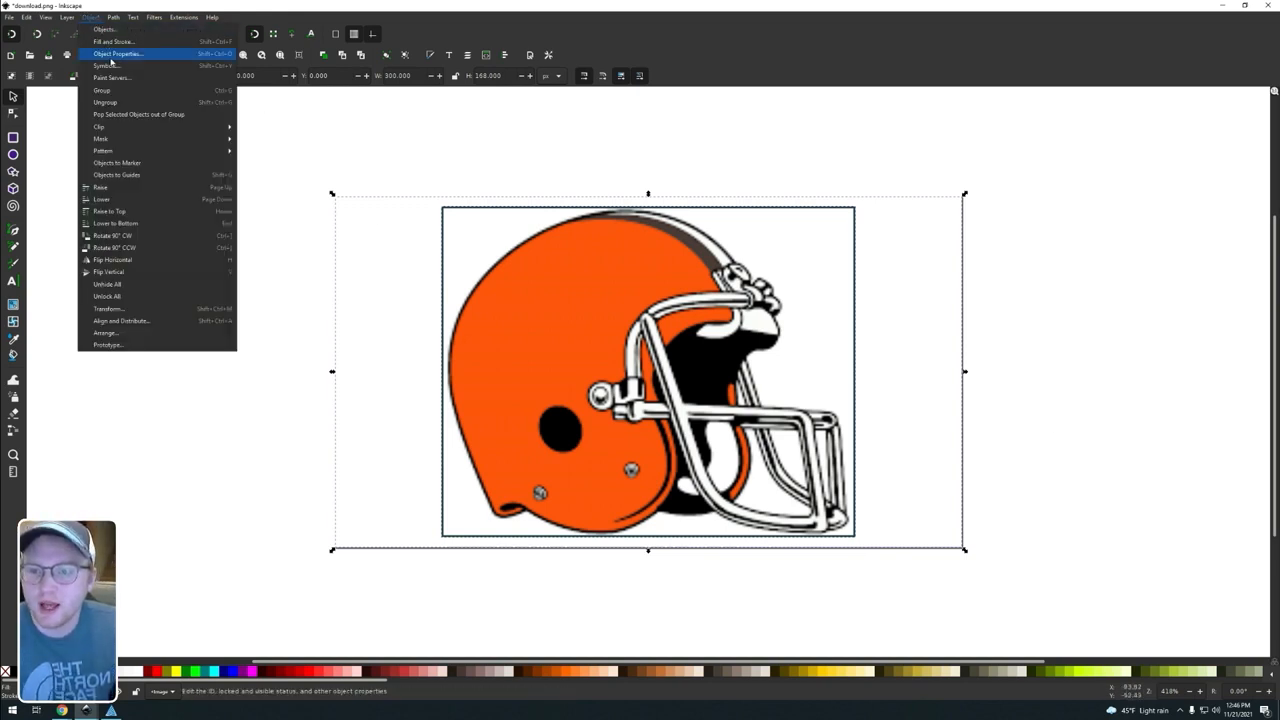
pyautogui.moveTo(126, 127)
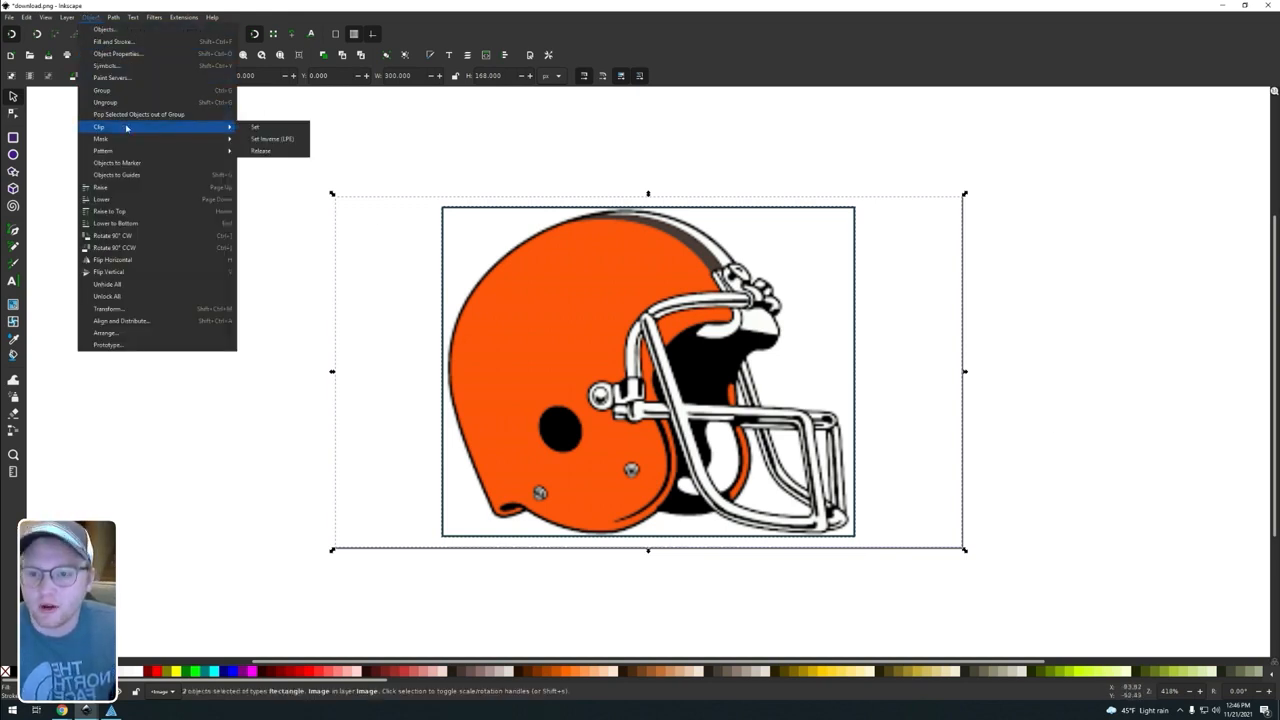
pyautogui.click(275, 127)
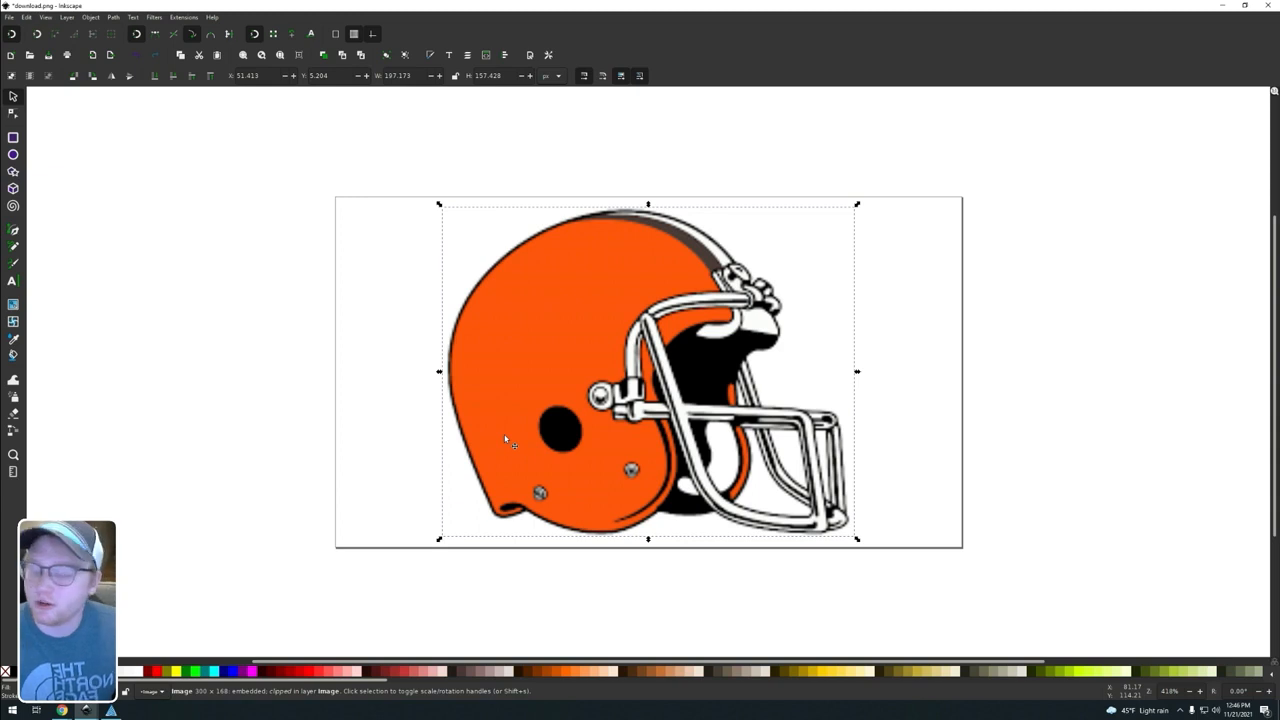
# Step: Switch the size units to inches and scale the clipped helmet to 3 in wide with its proportions locked
pyautogui.click(551, 76)
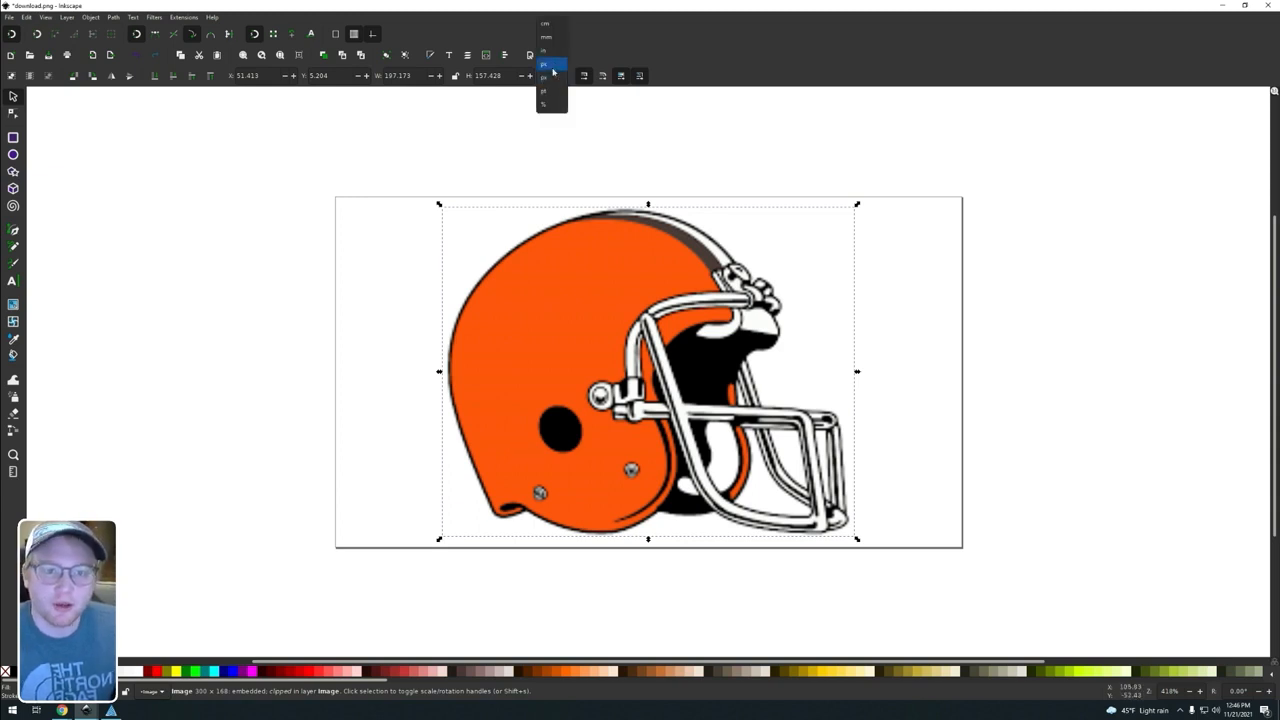
pyautogui.click(546, 50)
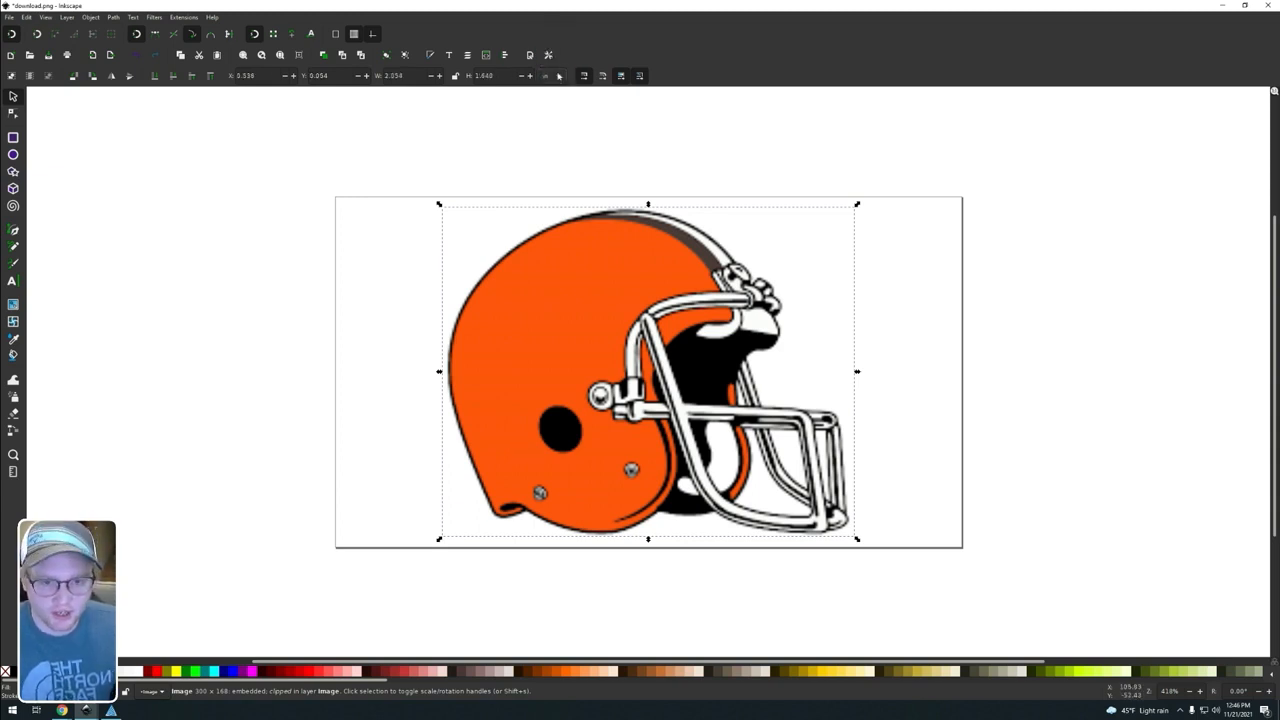
pyautogui.click(454, 76)
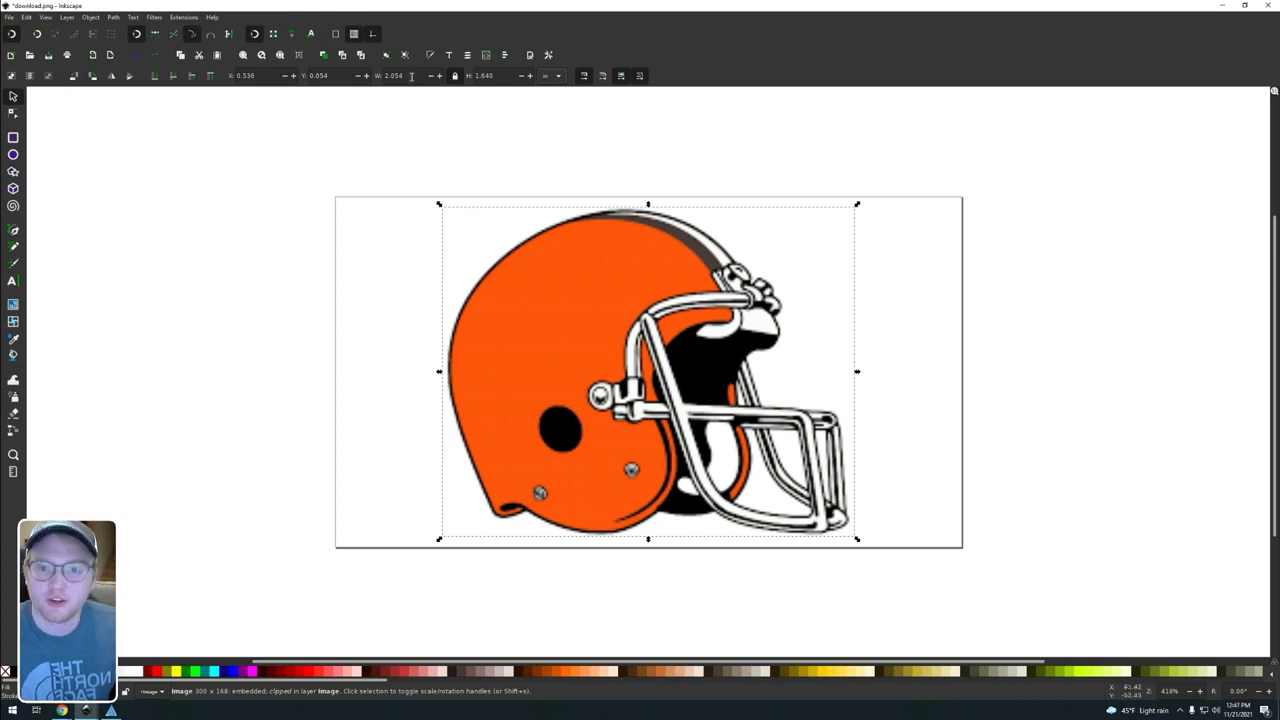
pyautogui.moveTo(411, 77); pyautogui.dragTo(325, 78)
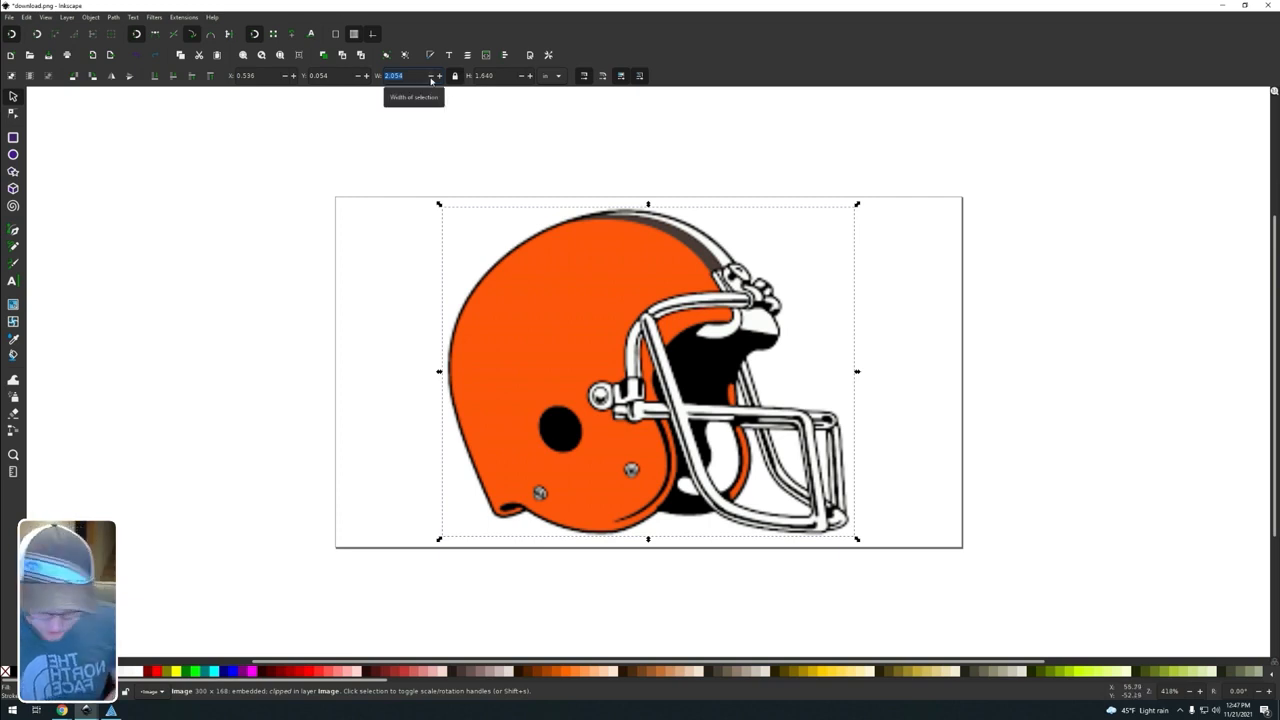
pyautogui.write('3')
pyautogui.press('Return')
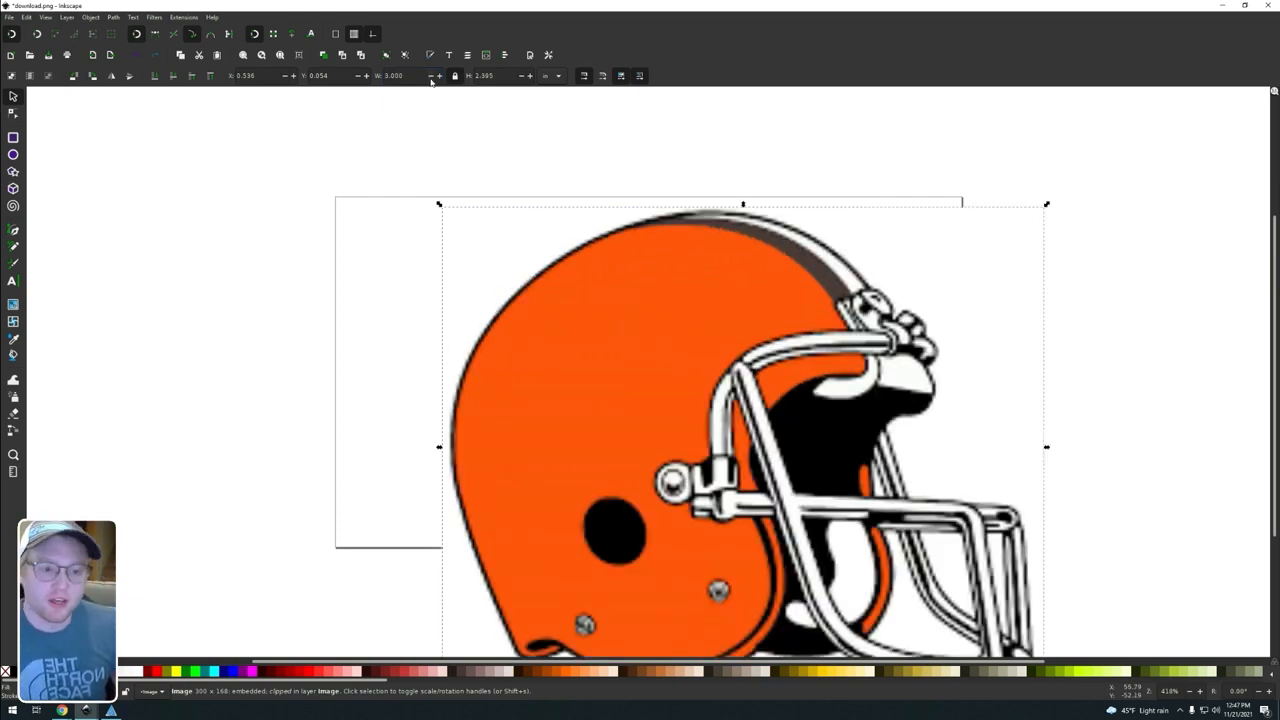
# Step: Resize the page to fit the selected helmet image
pyautogui.scroll(-2, 990, 355)
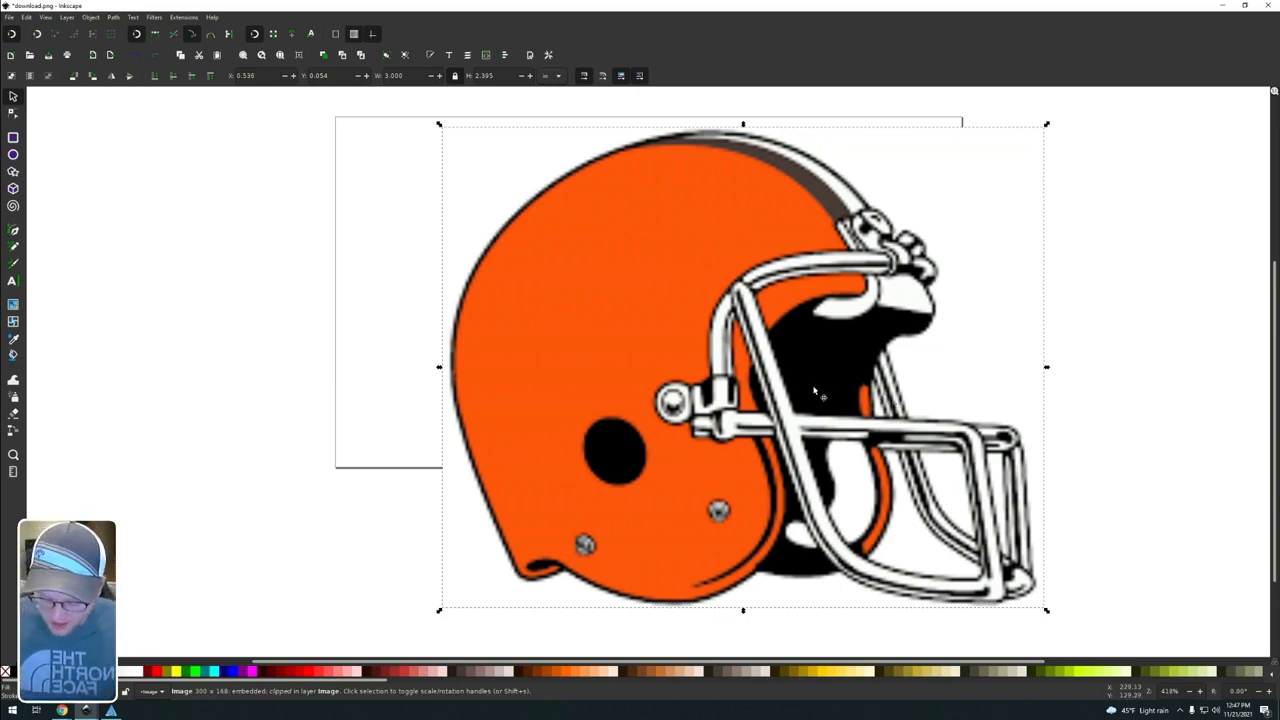
pyautogui.hotkey('ctrl', 'shift', 'r')
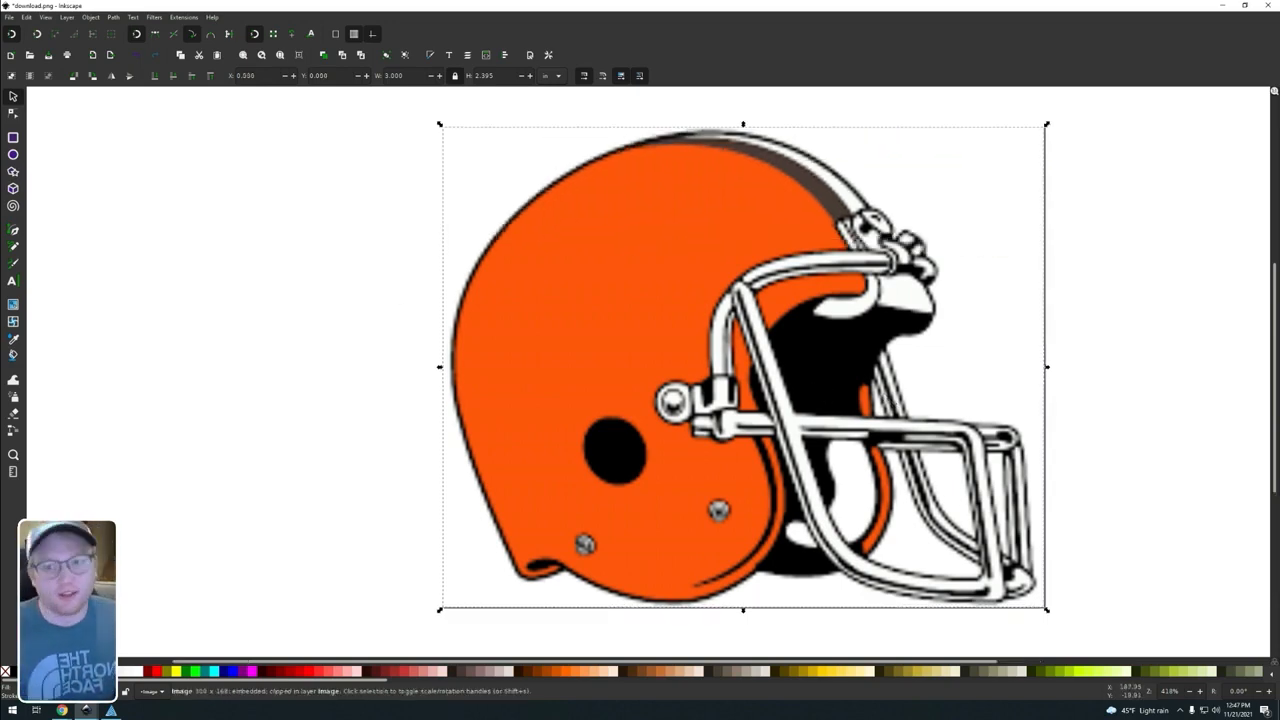
pyautogui.click(27, 17)
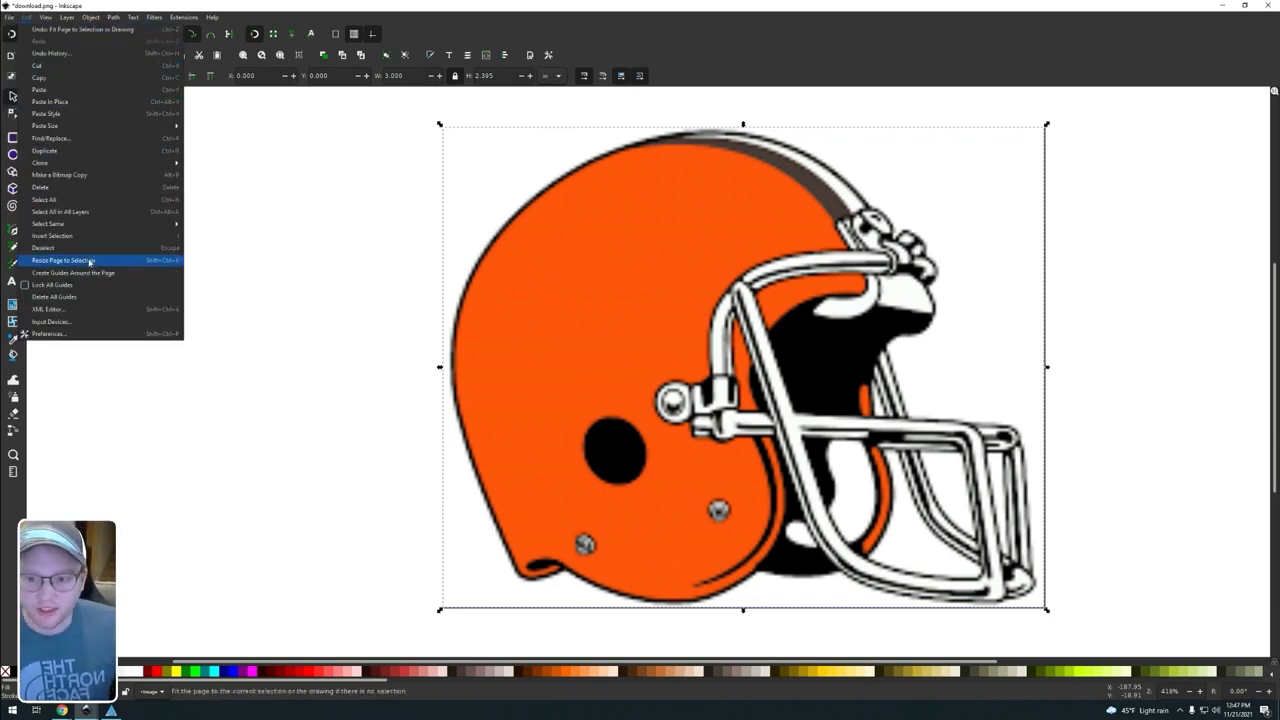
pyautogui.click(390, 279)
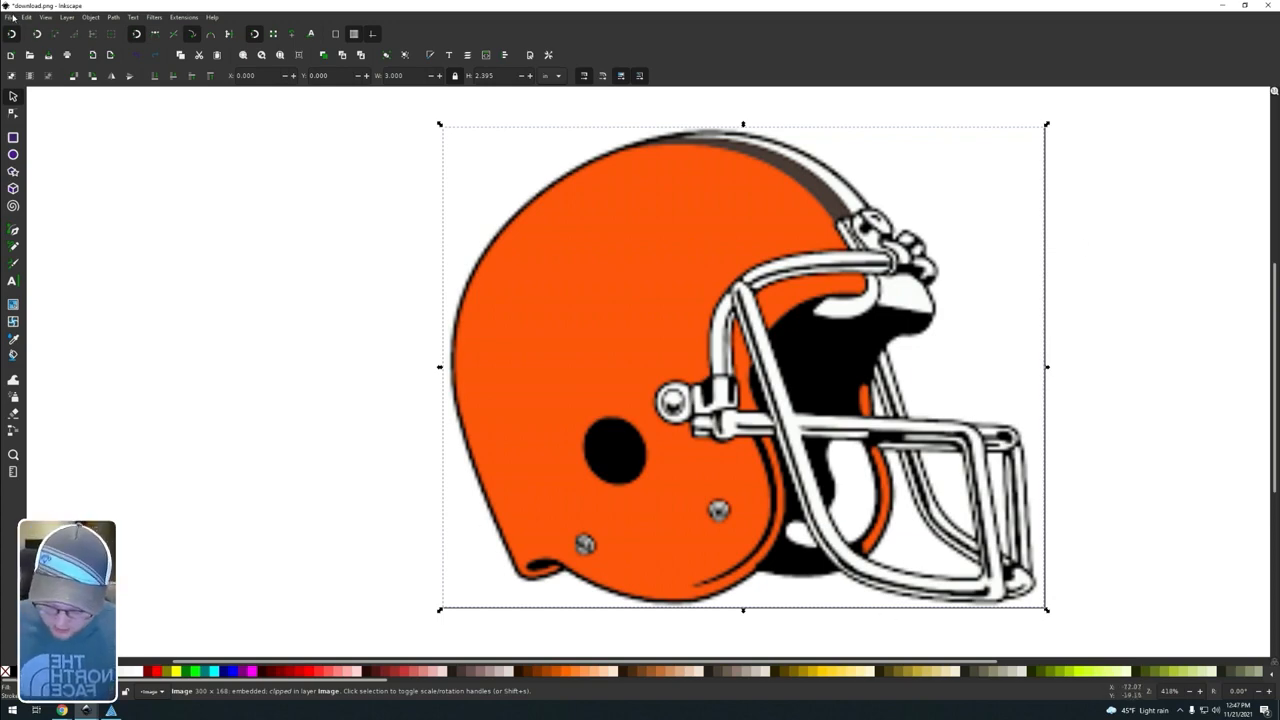
# Step: Turn off the page border display in the document properties
pyautogui.hotkey('ctrl', 'shift', 'd')
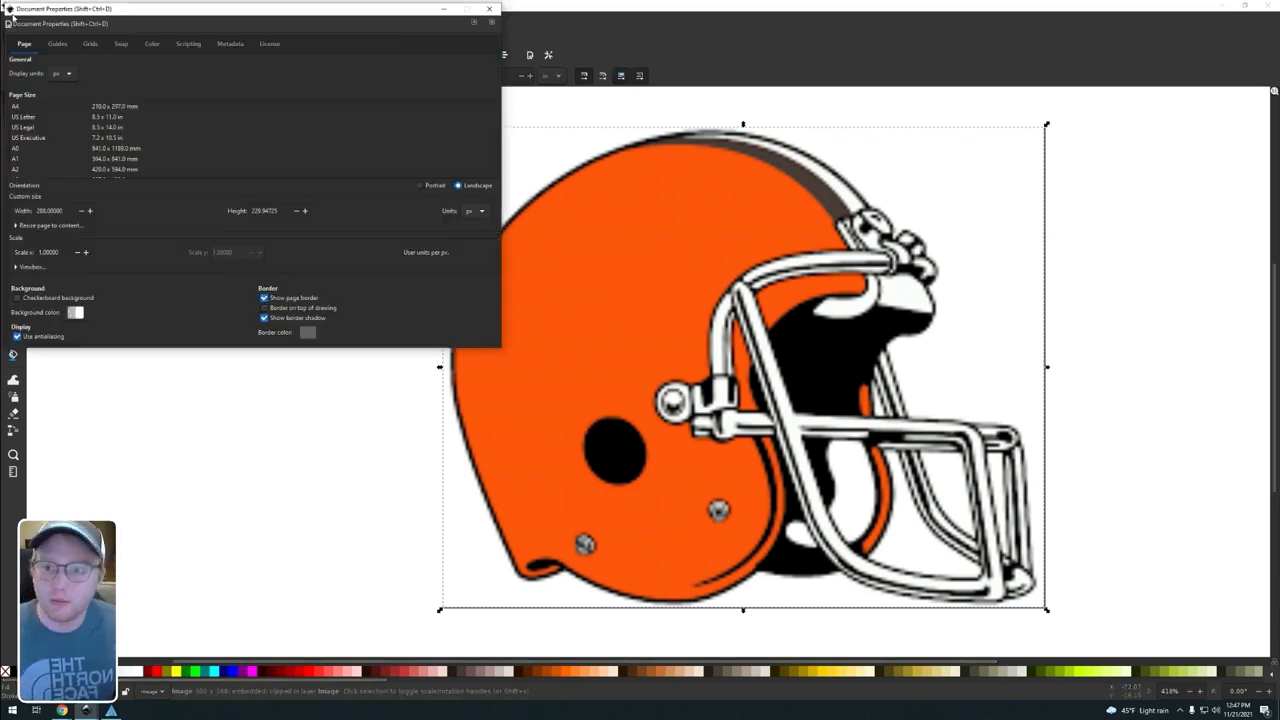
pyautogui.moveTo(246, 10); pyautogui.dragTo(407, 104)
pyautogui.click(9, 17)
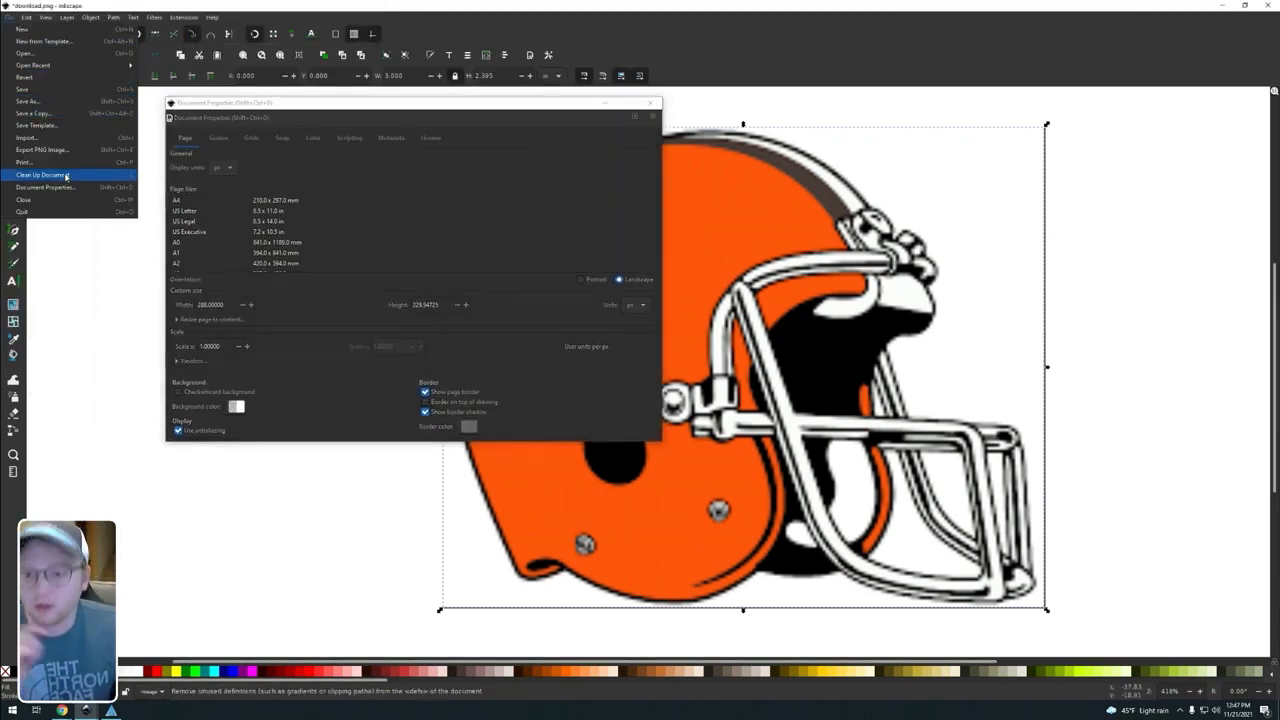
pyautogui.click(87, 244)
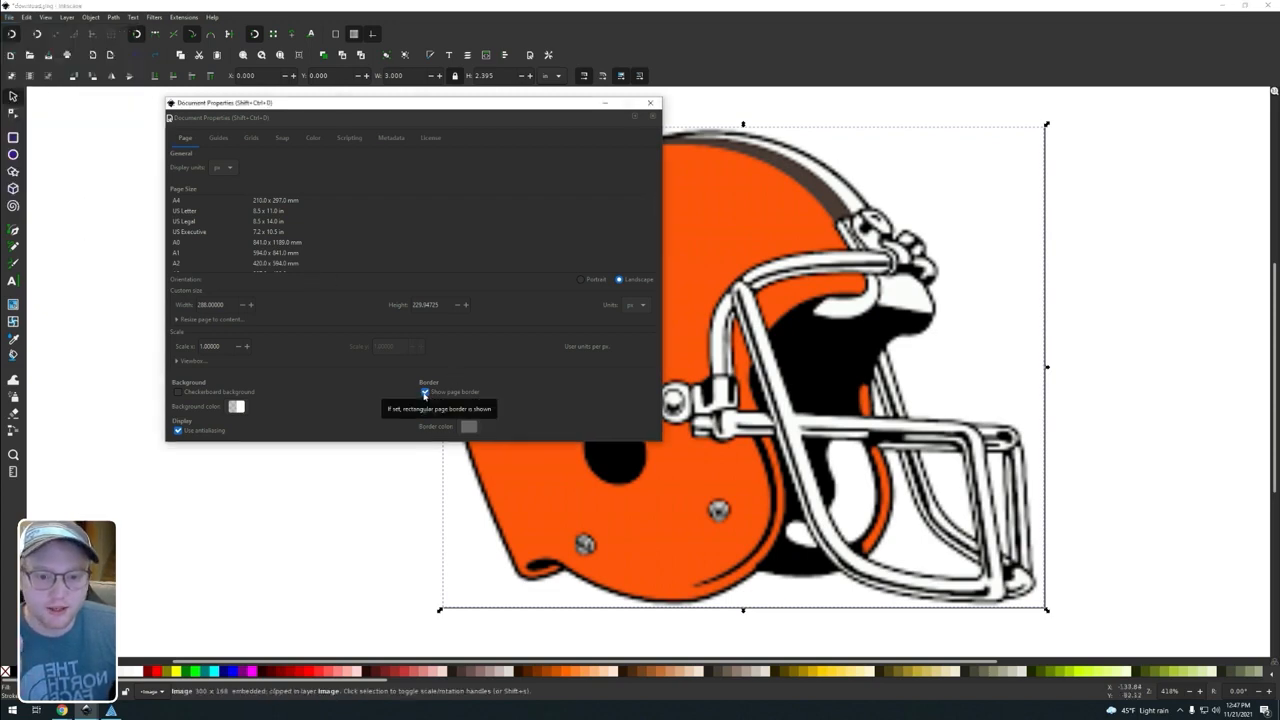
pyautogui.click(426, 393)
pyautogui.click(650, 103)
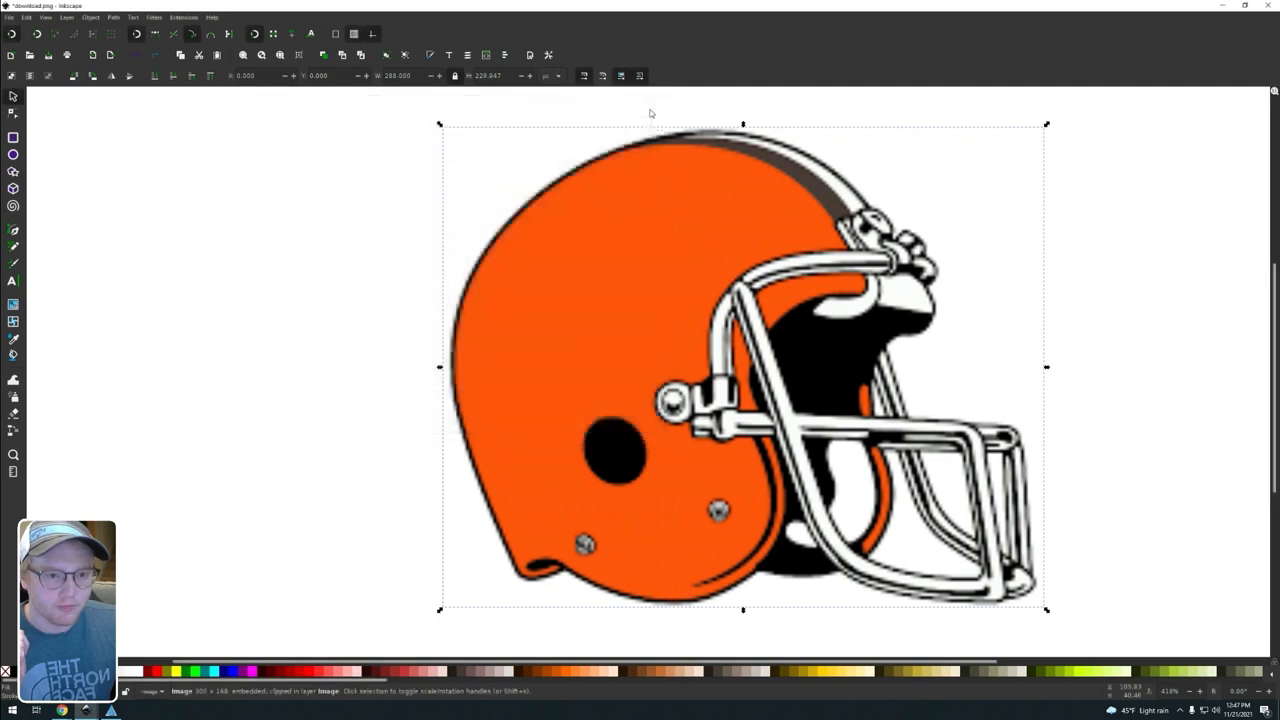
# Step: Print the orange helmet with the Full Spectrum Engineering Driver to send it to RetinaEngrave
pyautogui.click(1078, 410)
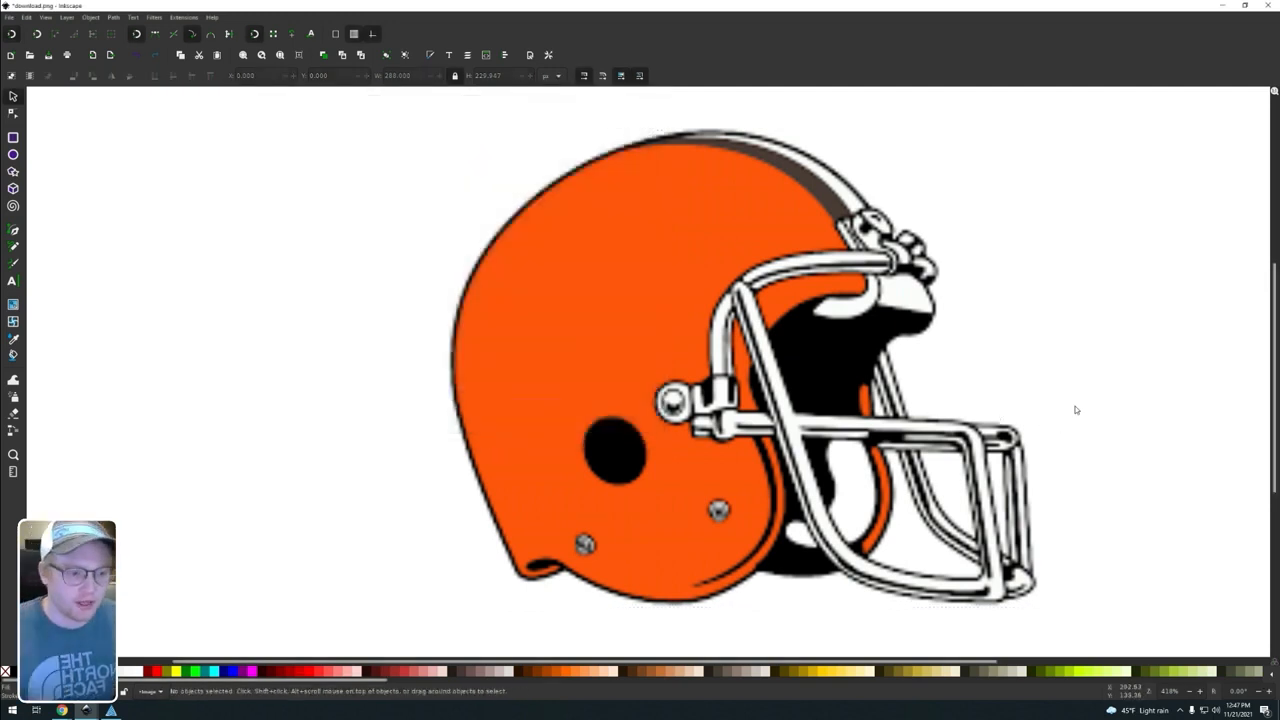
pyautogui.click(845, 392)
pyautogui.hotkey('ctrl', 'p')
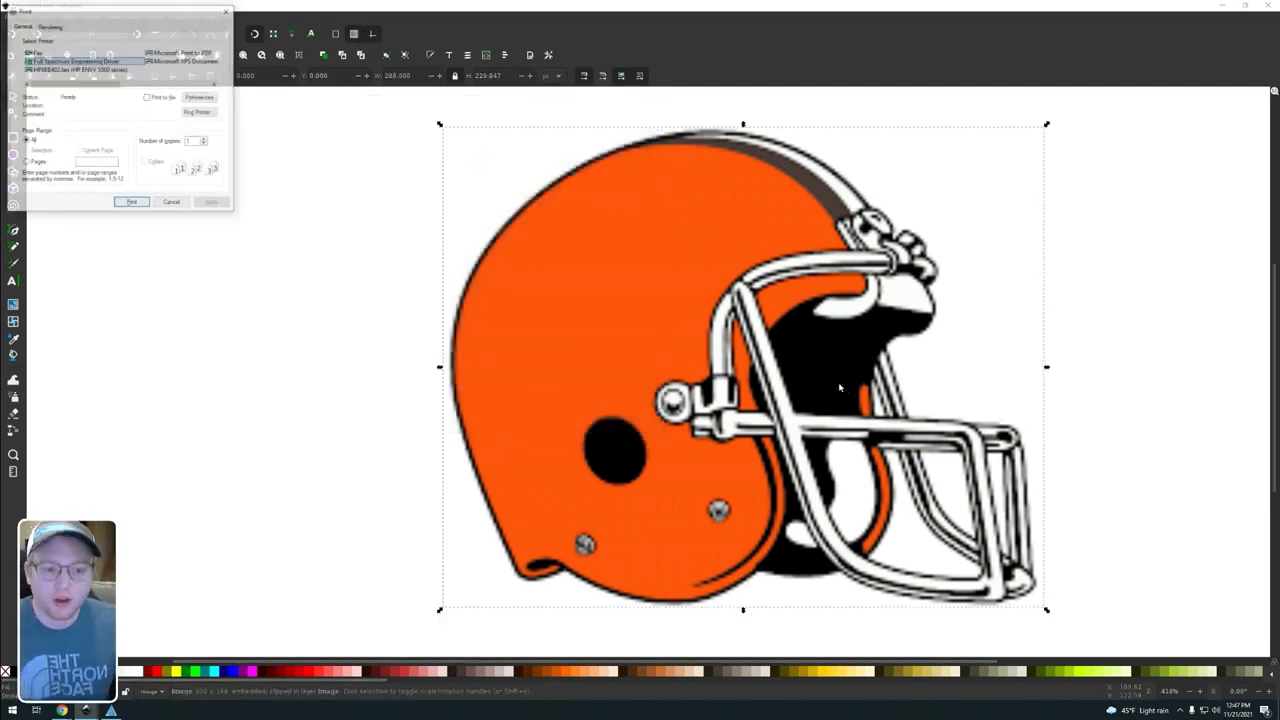
pyautogui.click(131, 203)
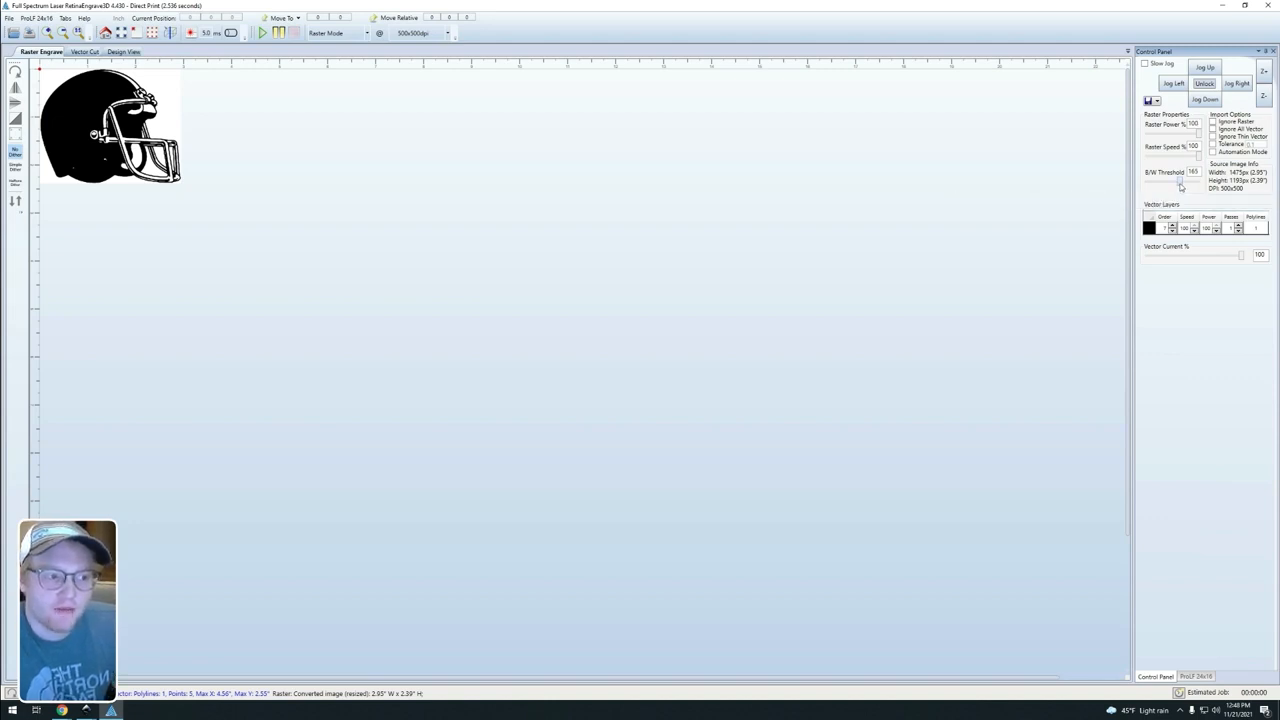
# Step: Set the helmet's B/W threshold to 130, try Simple Dither on it and return to No Dither
pyautogui.moveTo(1180, 187); pyautogui.dragTo(1173, 187)
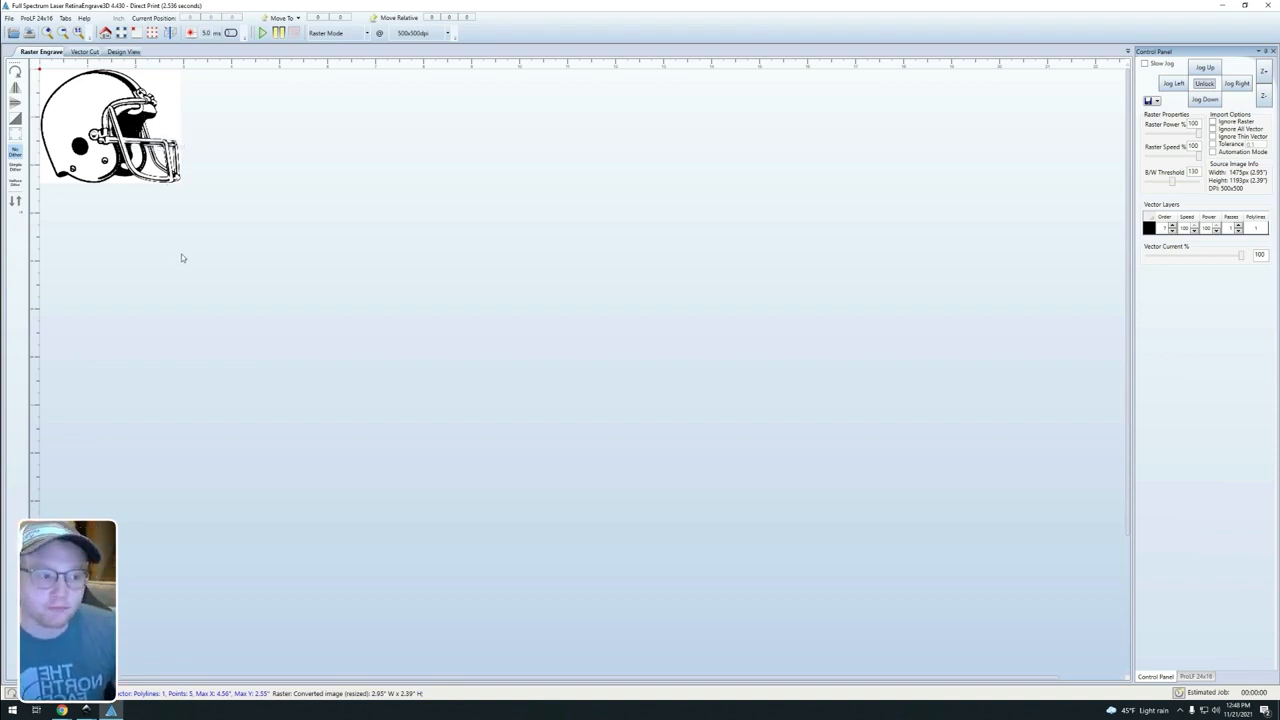
pyautogui.click(16, 170)
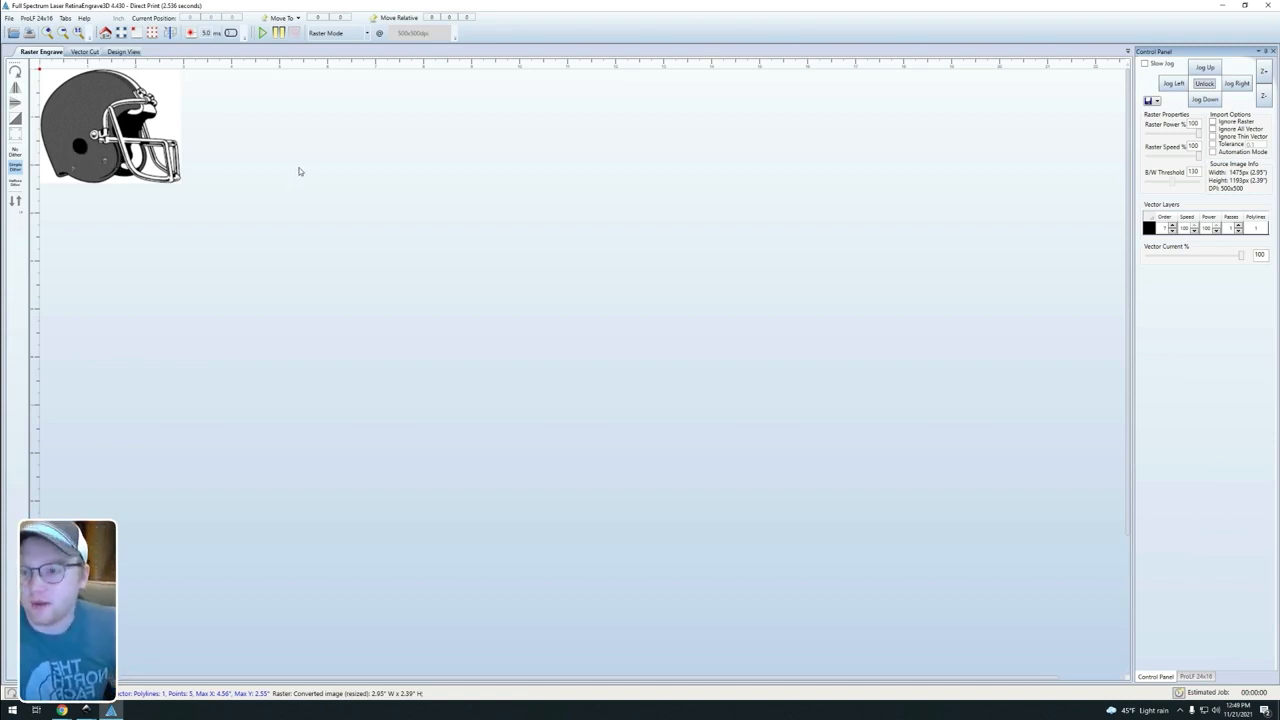
pyautogui.click(15, 152)
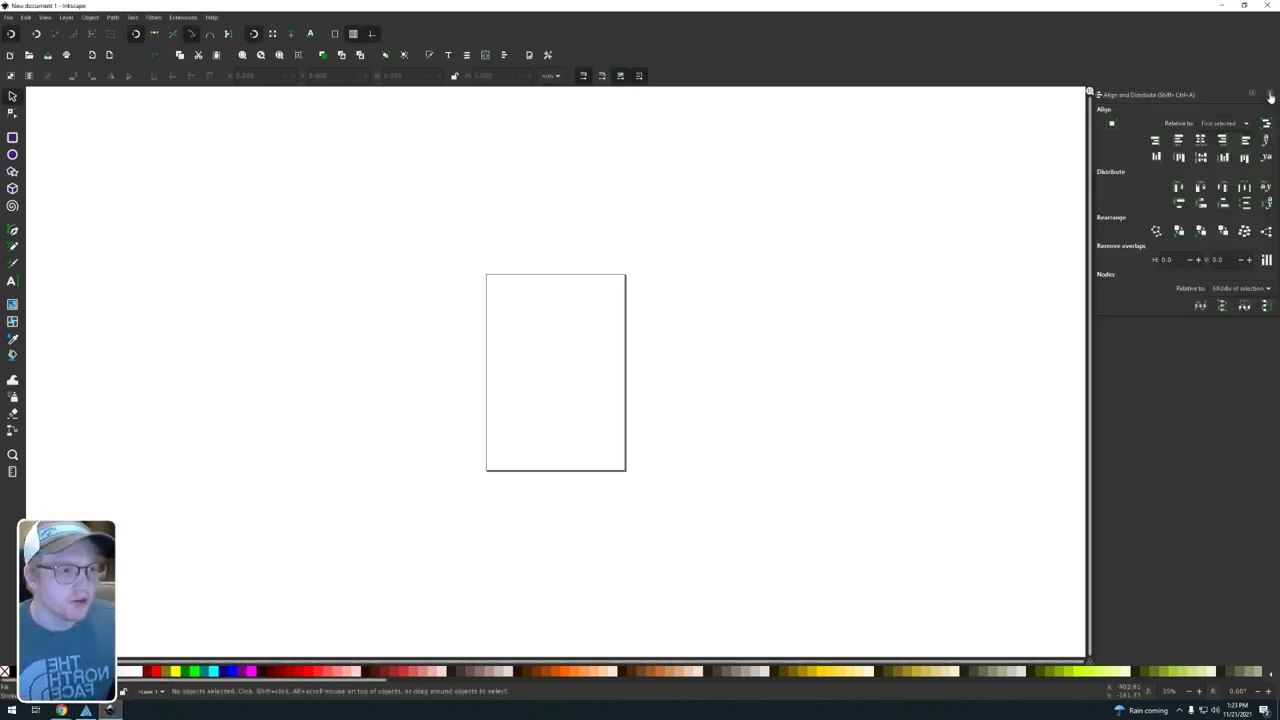
# Step: In a new Inkscape window, close the Align and Distribute panel and open cleveland-browns-logo-black-and-white.png as an embedded image at default import resolution
pyautogui.click(1271, 96)
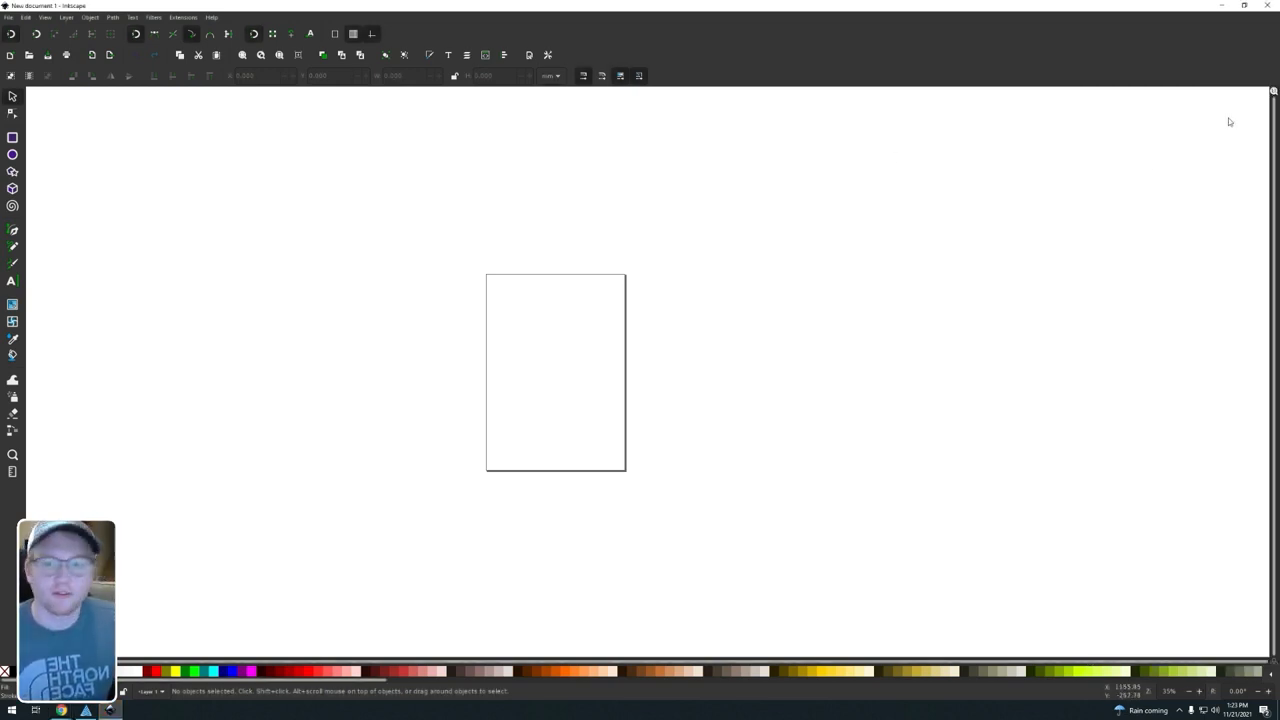
pyautogui.click(7, 18)
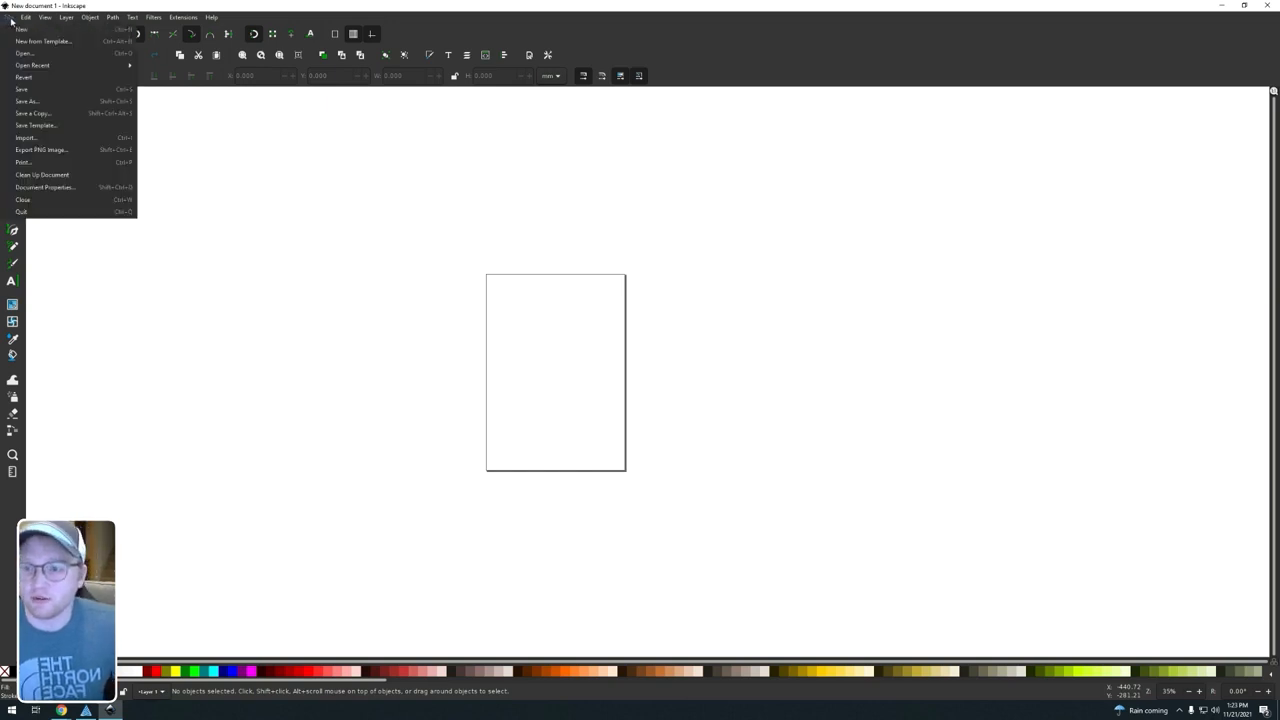
pyautogui.click(30, 53)
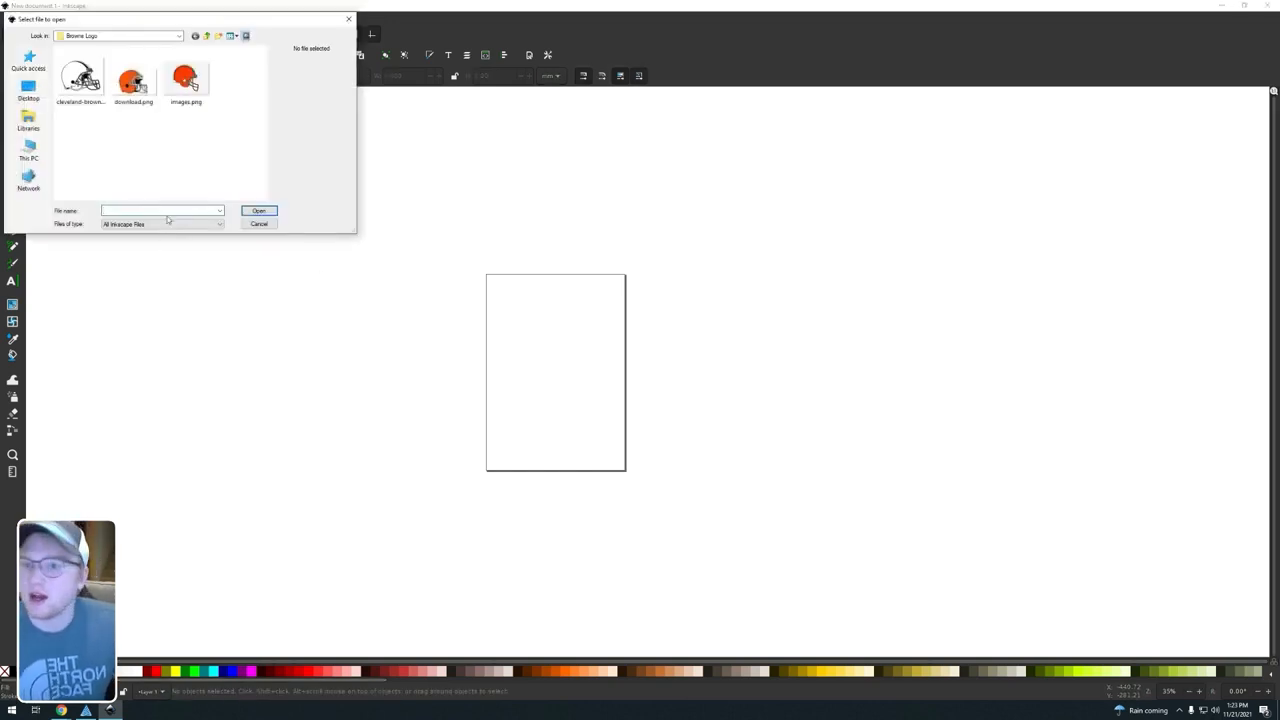
pyautogui.click(80, 78)
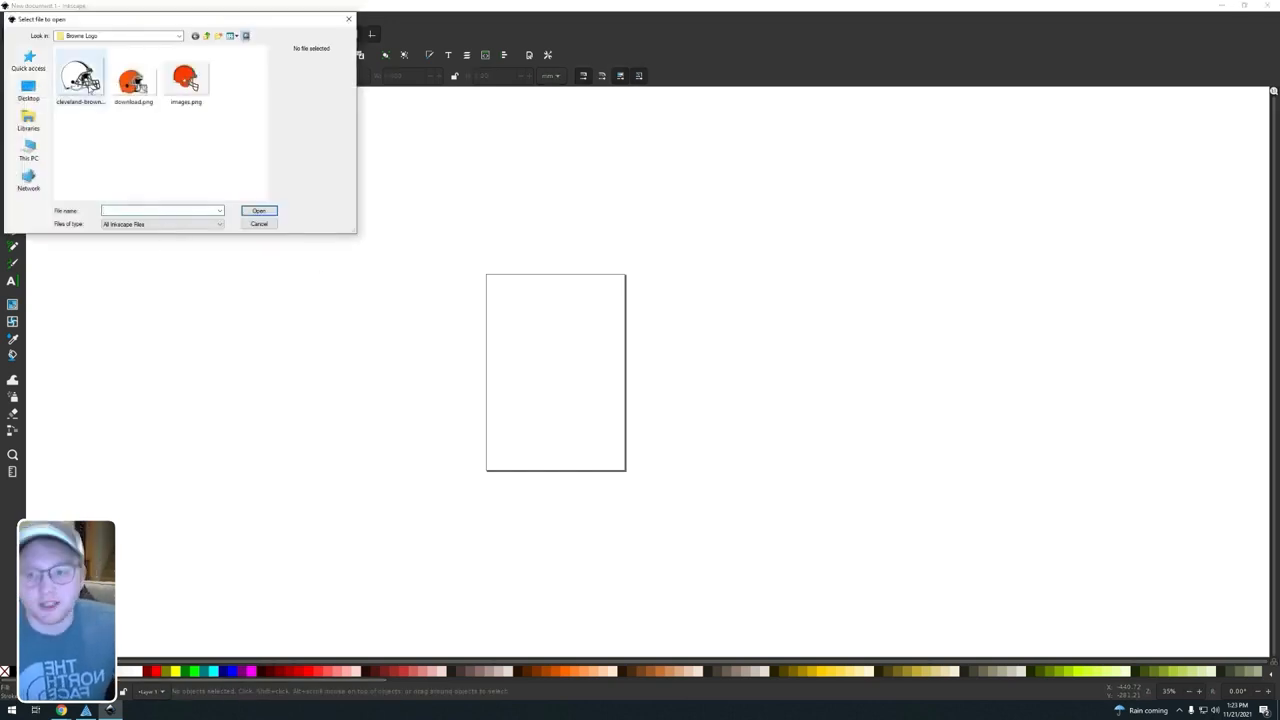
pyautogui.click(258, 211)
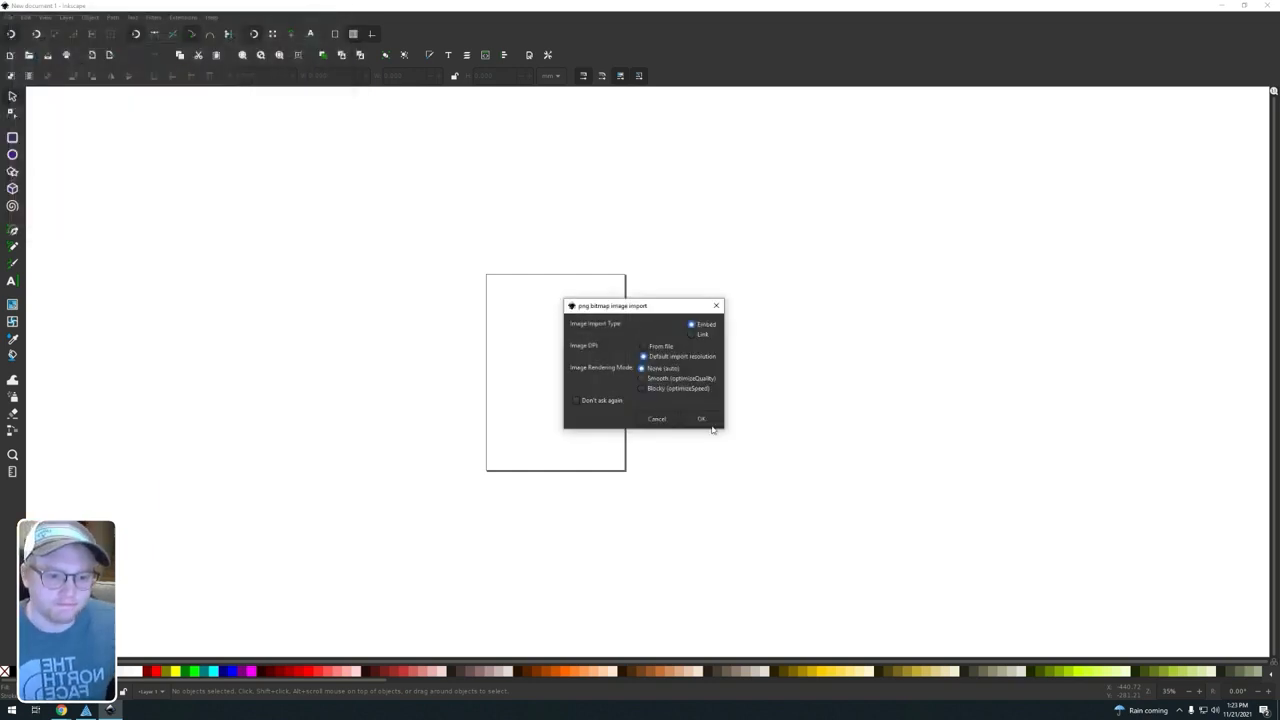
pyautogui.click(703, 420)
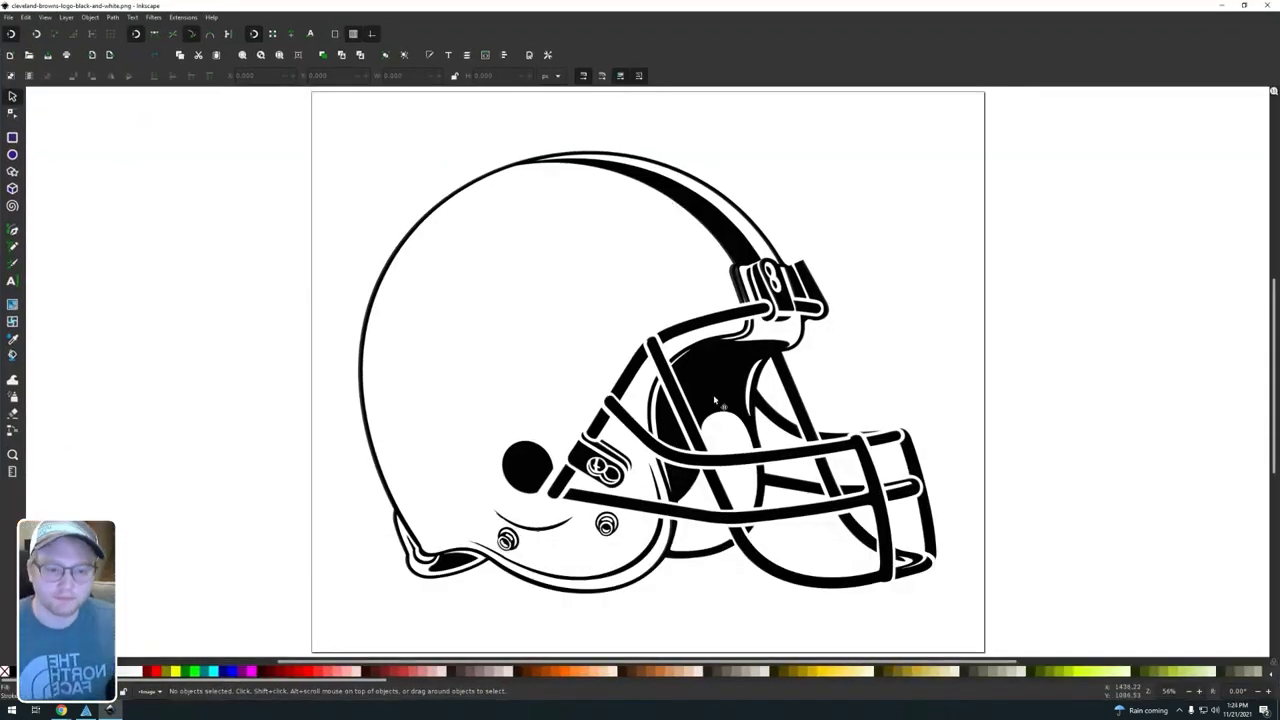
# Step: Draw an unfilled rectangle about 2266 by 1802 px around the black-and-white helmet and select it for resizing
pyautogui.scroll(-2, 718, 396)
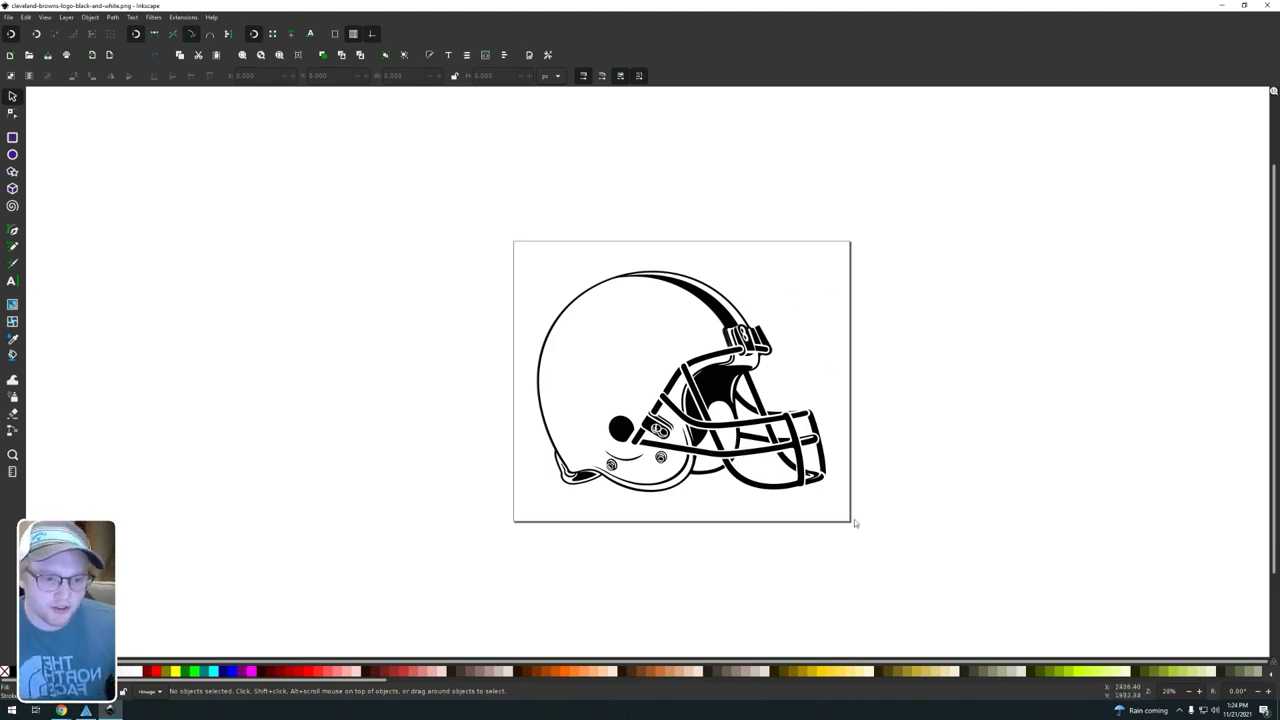
pyautogui.click(12, 138)
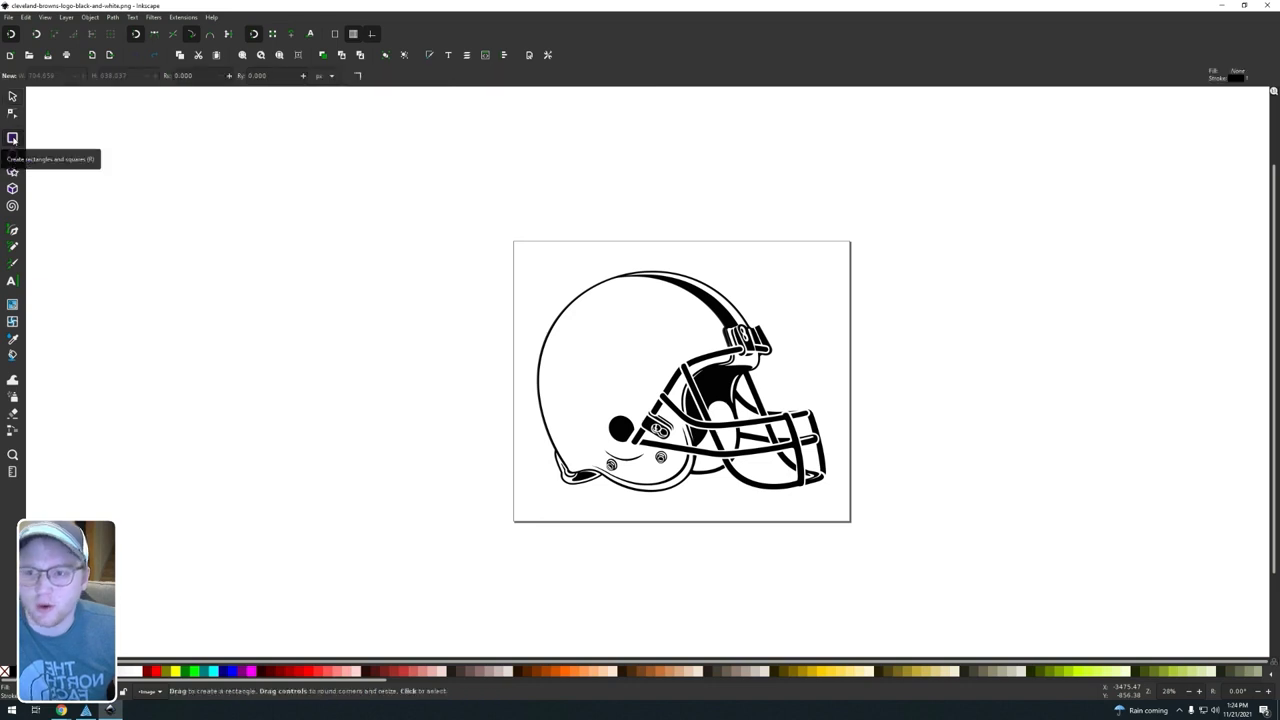
pyautogui.moveTo(521, 249); pyautogui.dragTo(842, 517)
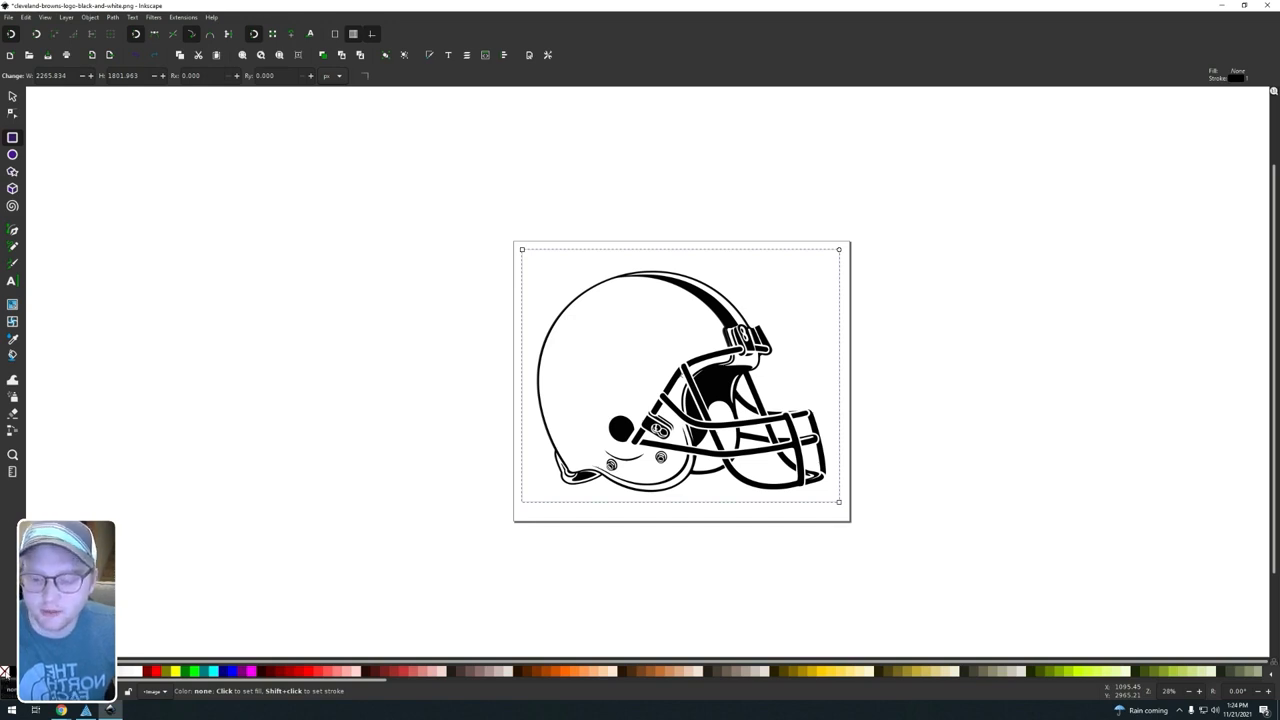
pyautogui.rightClick(6, 674)
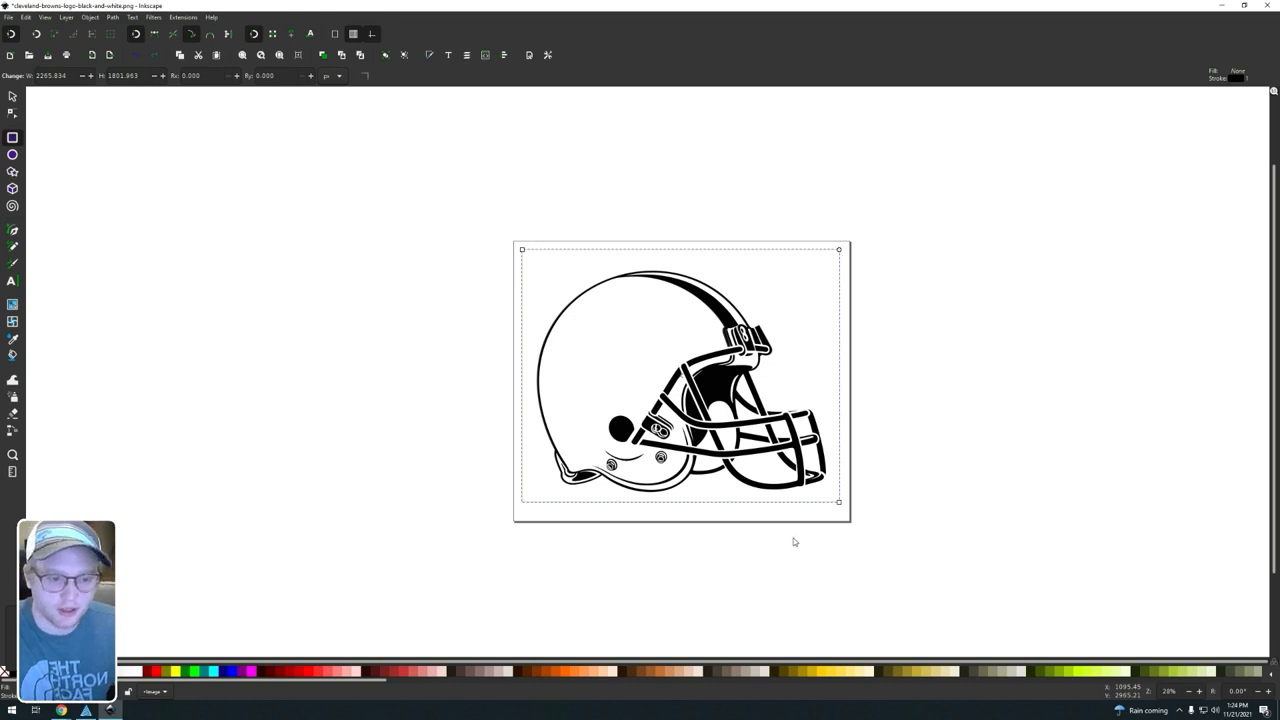
pyautogui.click(13, 97)
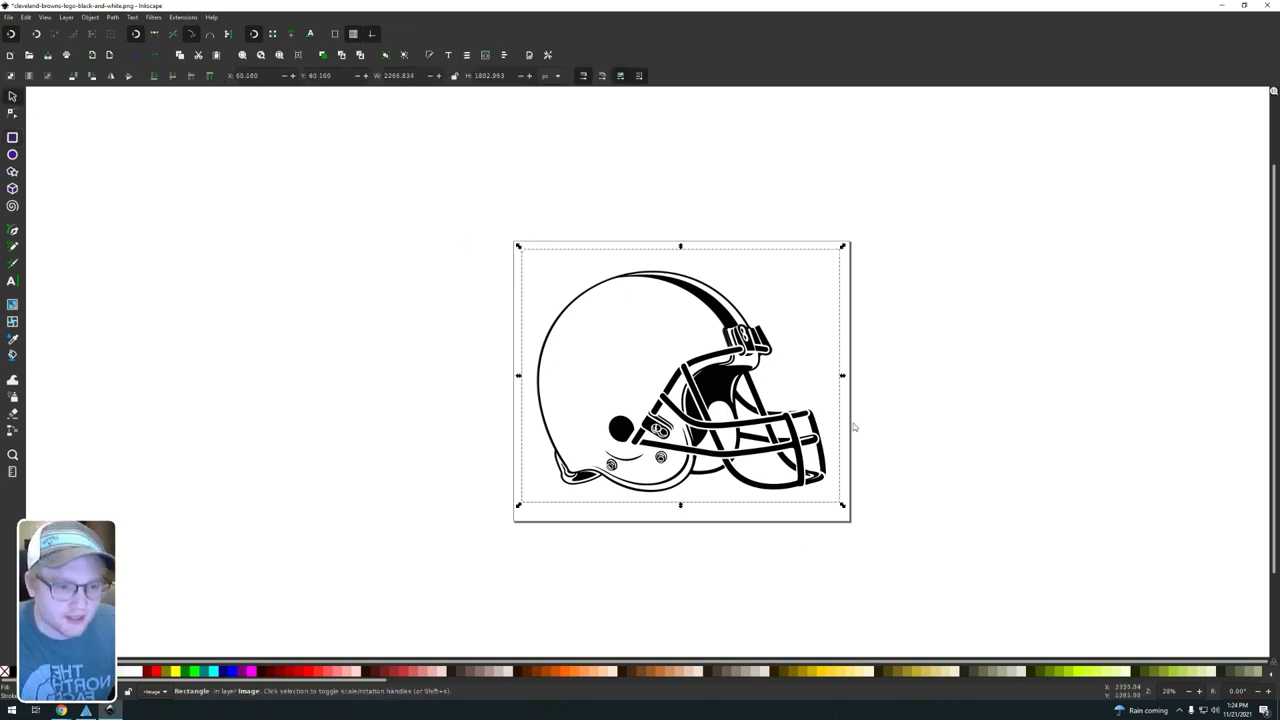
pyautogui.scroll(1, 785, 520)
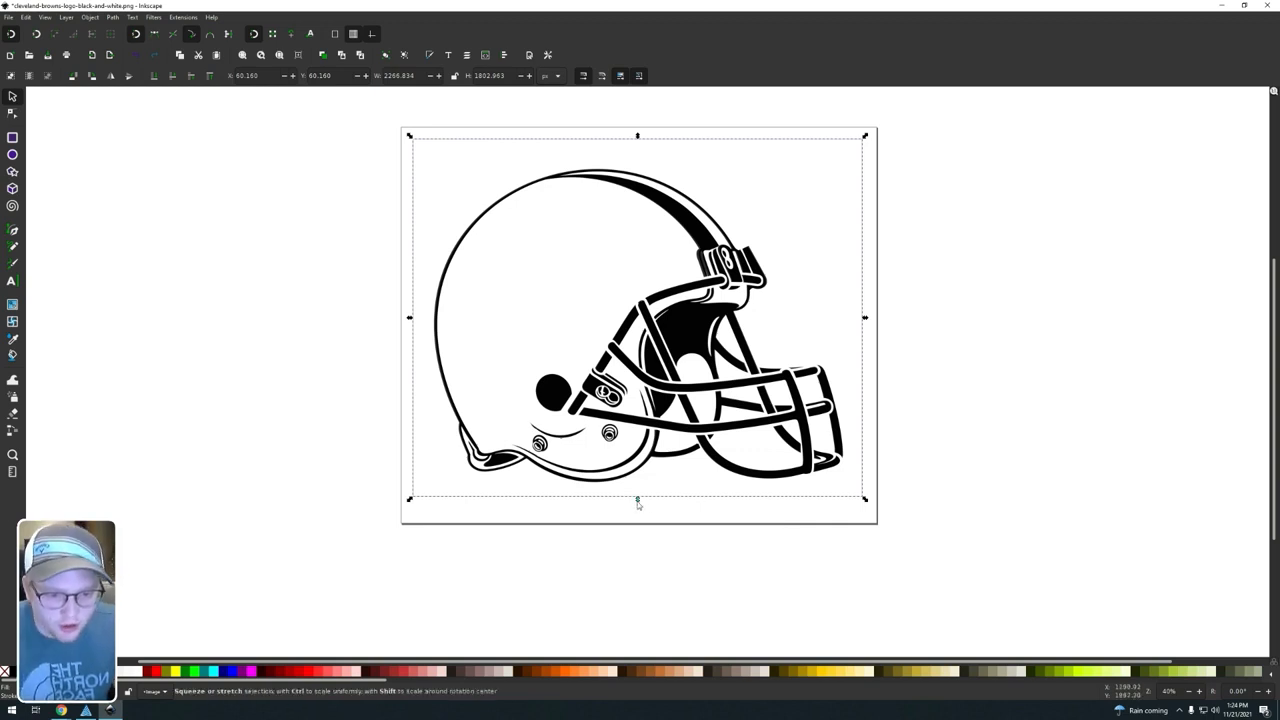
# Step: Pull the rectangle's bottom and right edges closer to the helmet, making it about 2194 by 1755 px
pyautogui.moveTo(637, 500); pyautogui.dragTo(639, 493)
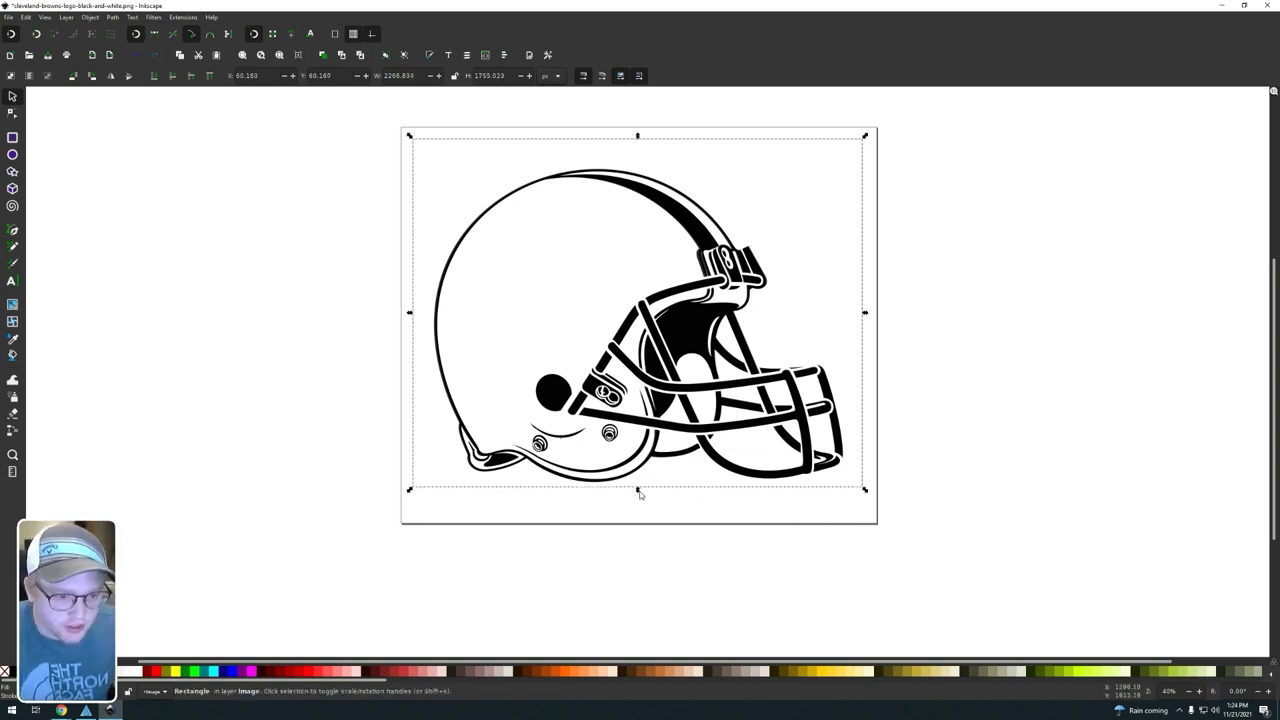
pyautogui.moveTo(864, 313); pyautogui.dragTo(850, 314)
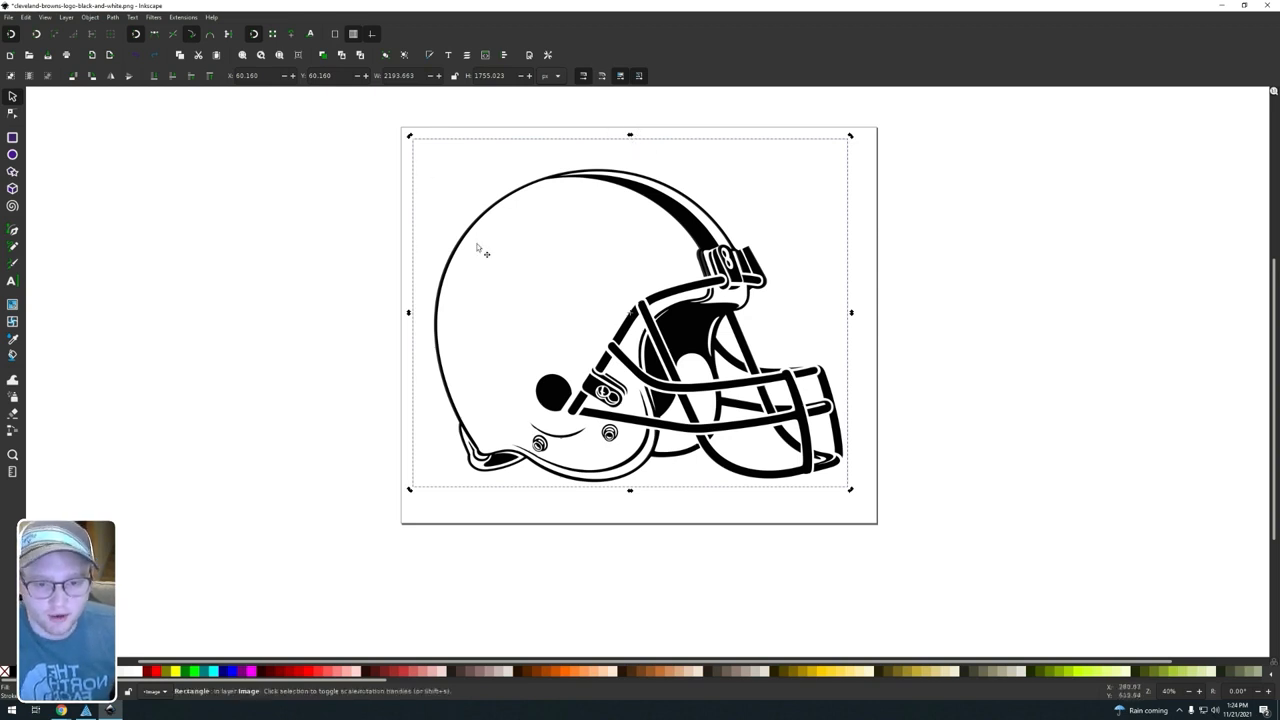
pyautogui.click(842, 152)
pyautogui.moveTo(849, 135); pyautogui.dragTo(841, 229)
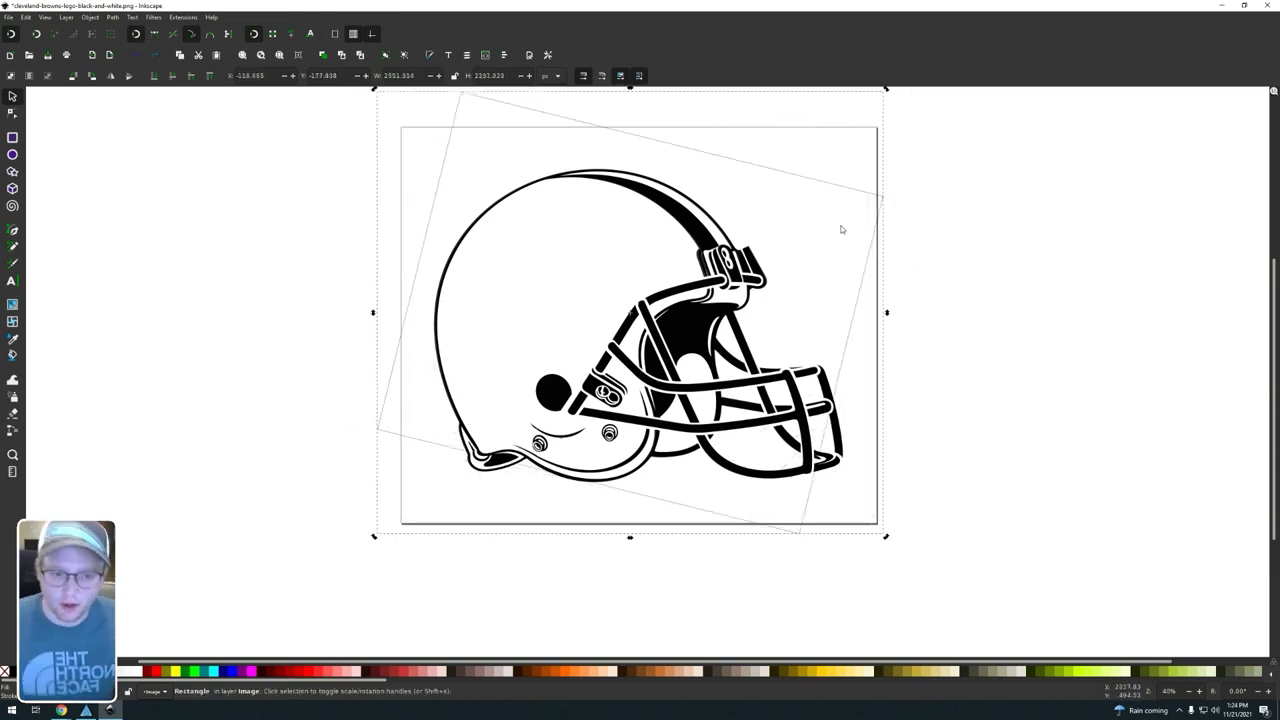
pyautogui.hotkey('ctrl', 'z')
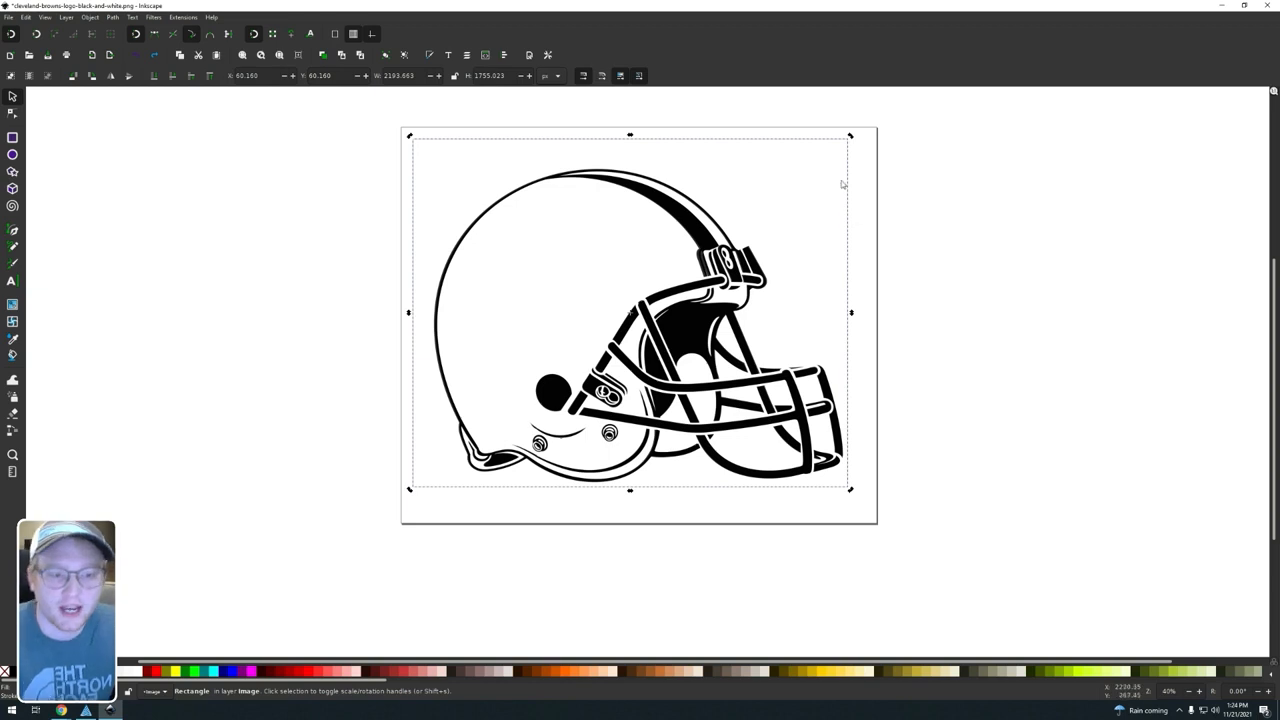
pyautogui.click(748, 143)
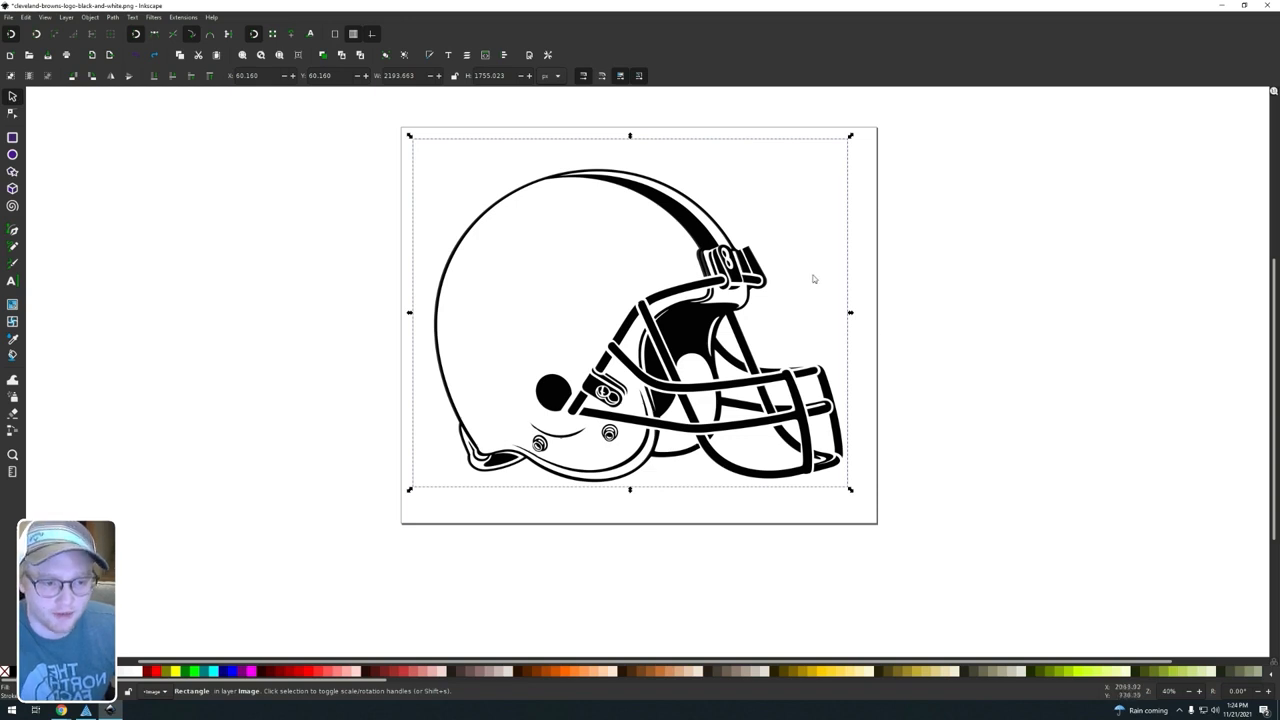
# Step: Pull the rectangle's top and left edges closer to the helmet, about 2096 by 1622 px overall, and clip the image to the rectangle
pyautogui.moveTo(628, 137); pyautogui.dragTo(628, 163)
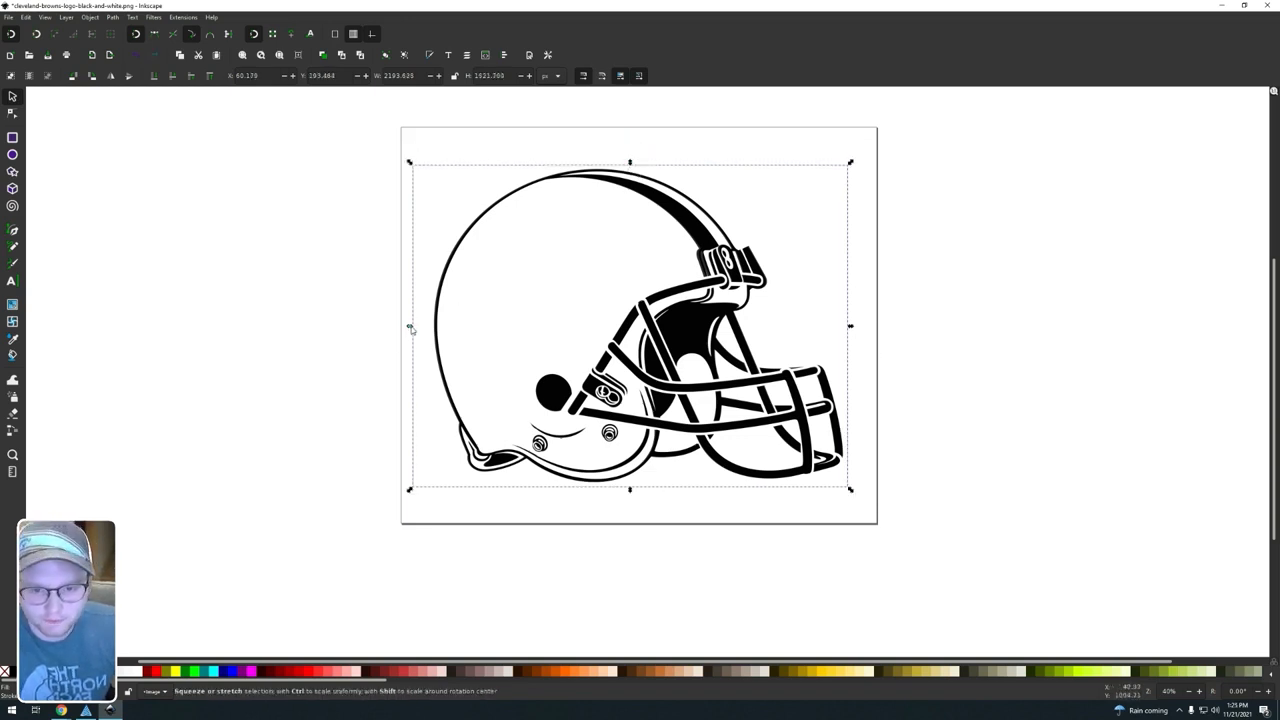
pyautogui.moveTo(409, 327); pyautogui.dragTo(430, 328)
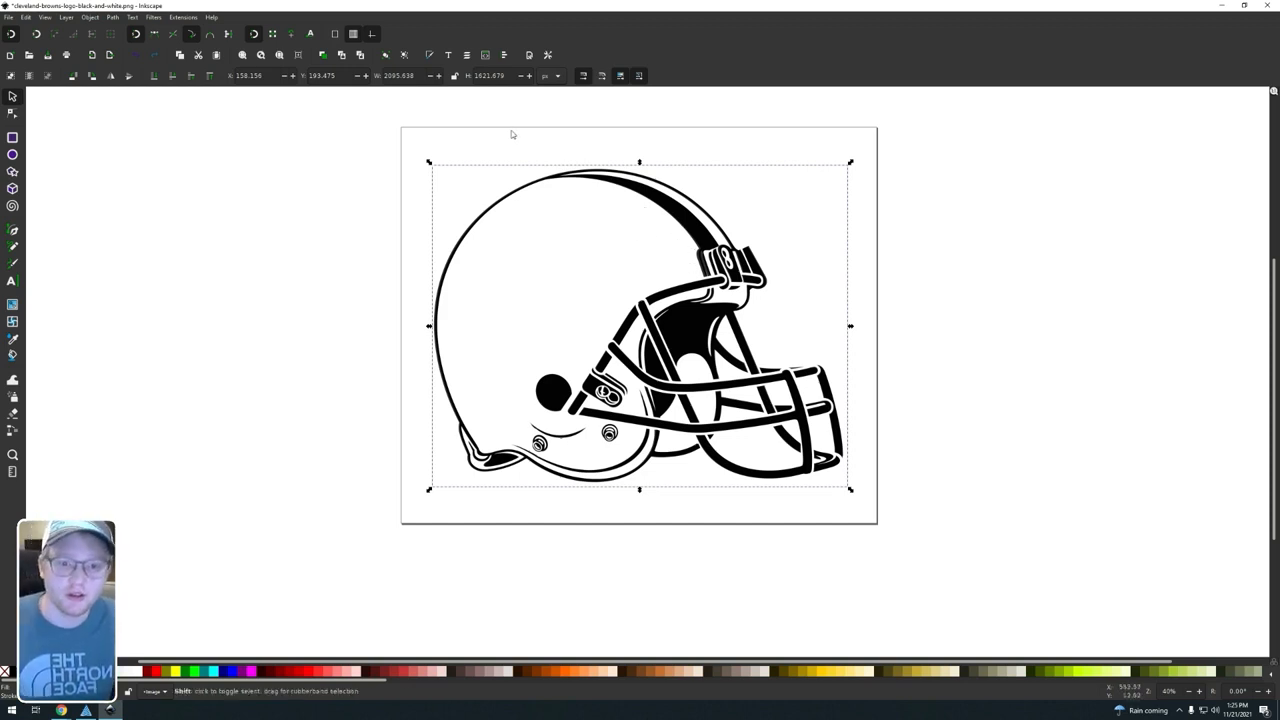
pyautogui.keyDown('shift'); pyautogui.click(531, 240); pyautogui.keyUp('shift')
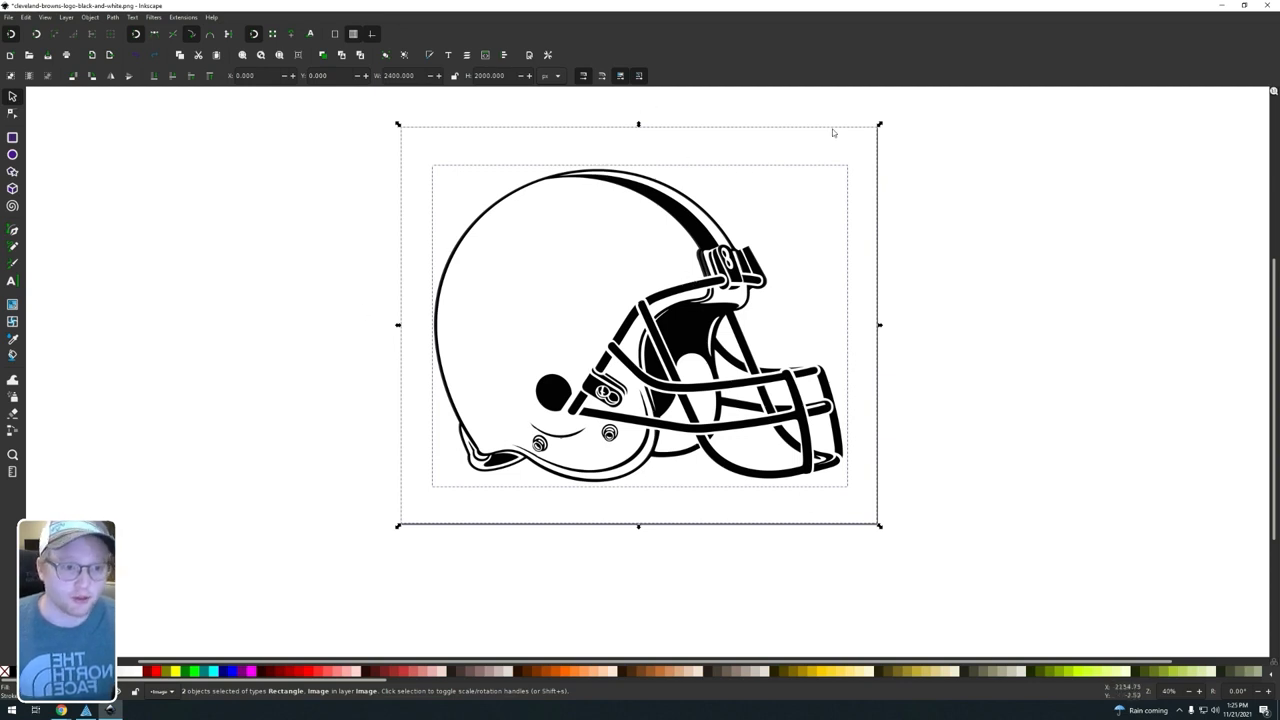
pyautogui.click(90, 17)
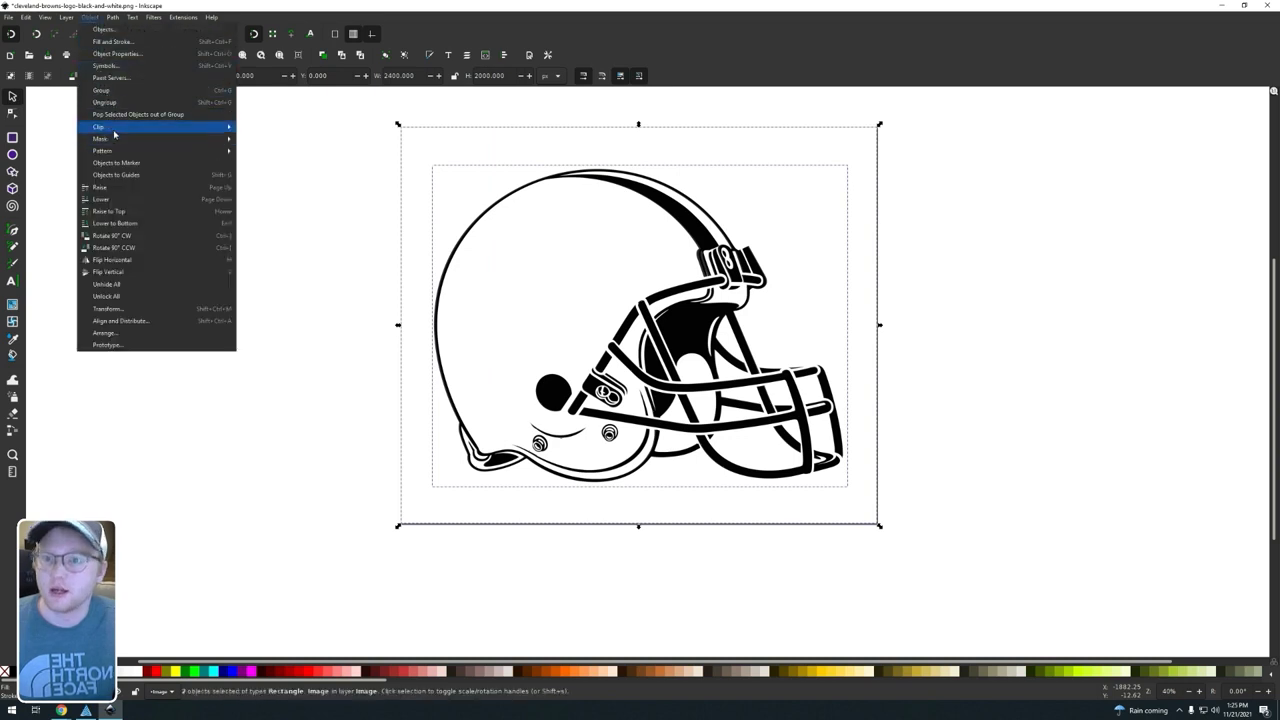
pyautogui.moveTo(110, 129)
pyautogui.click(272, 130)
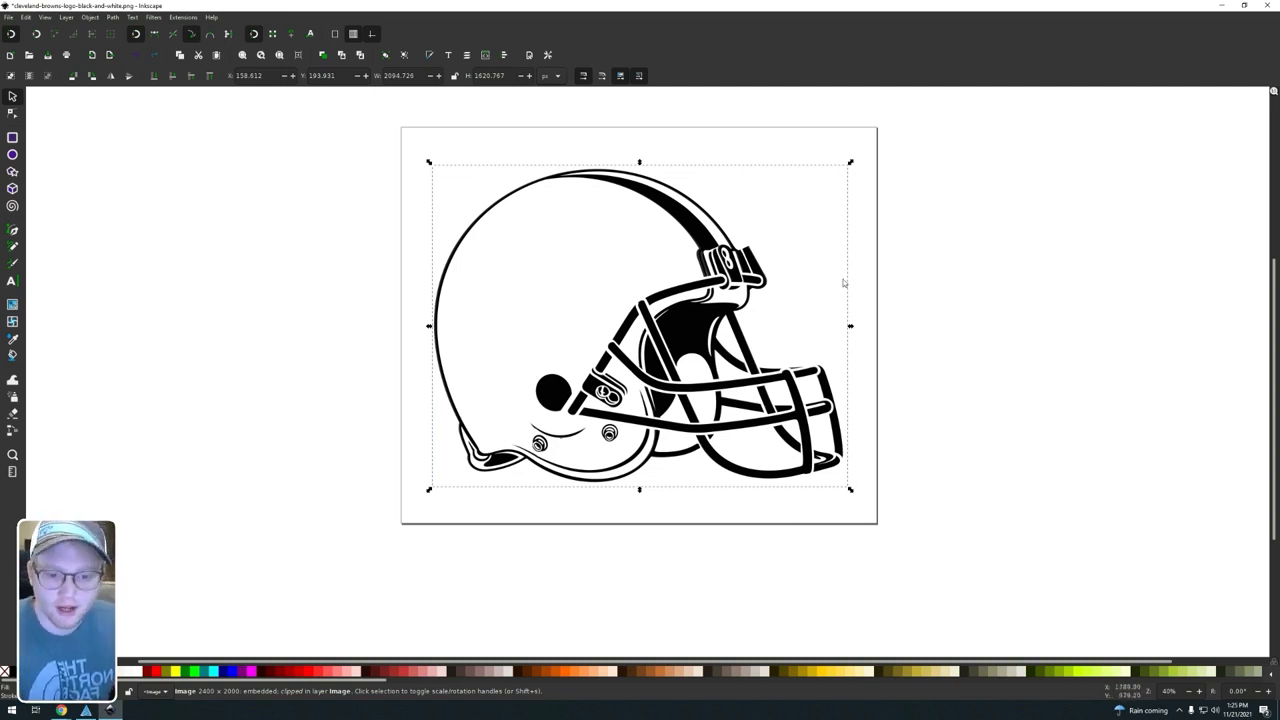
pyautogui.click(969, 435)
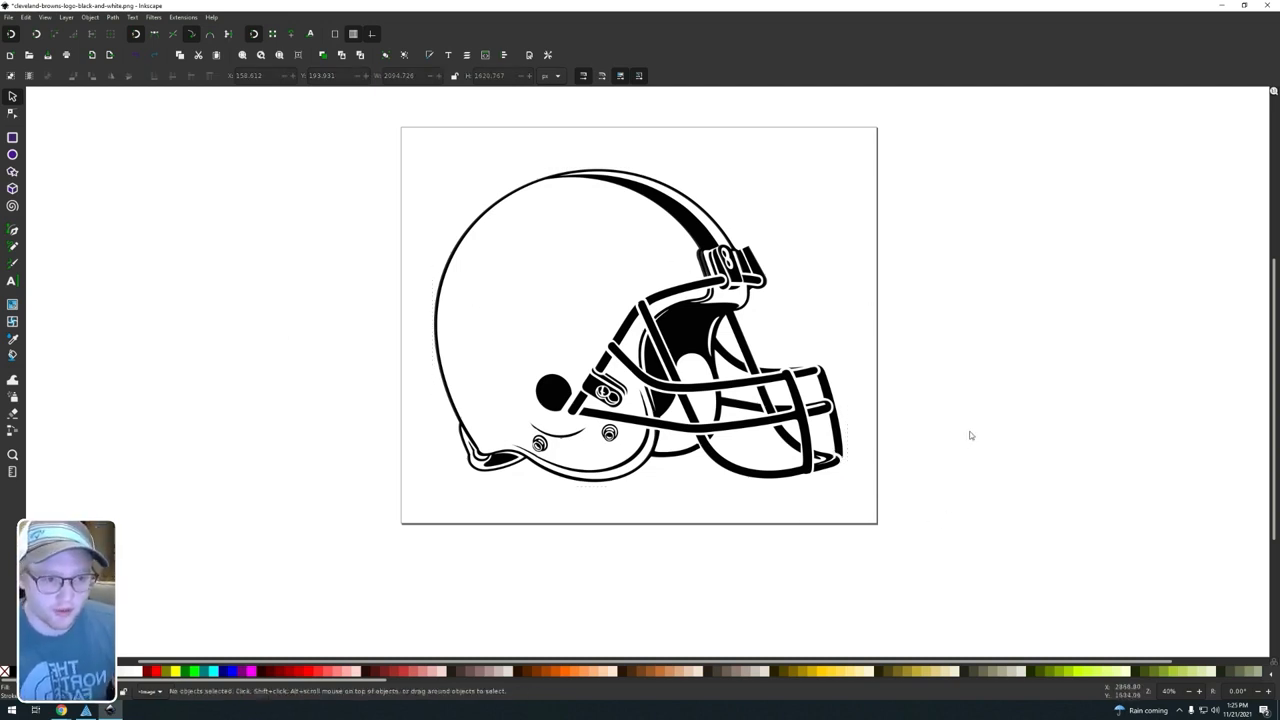
pyautogui.click(614, 321)
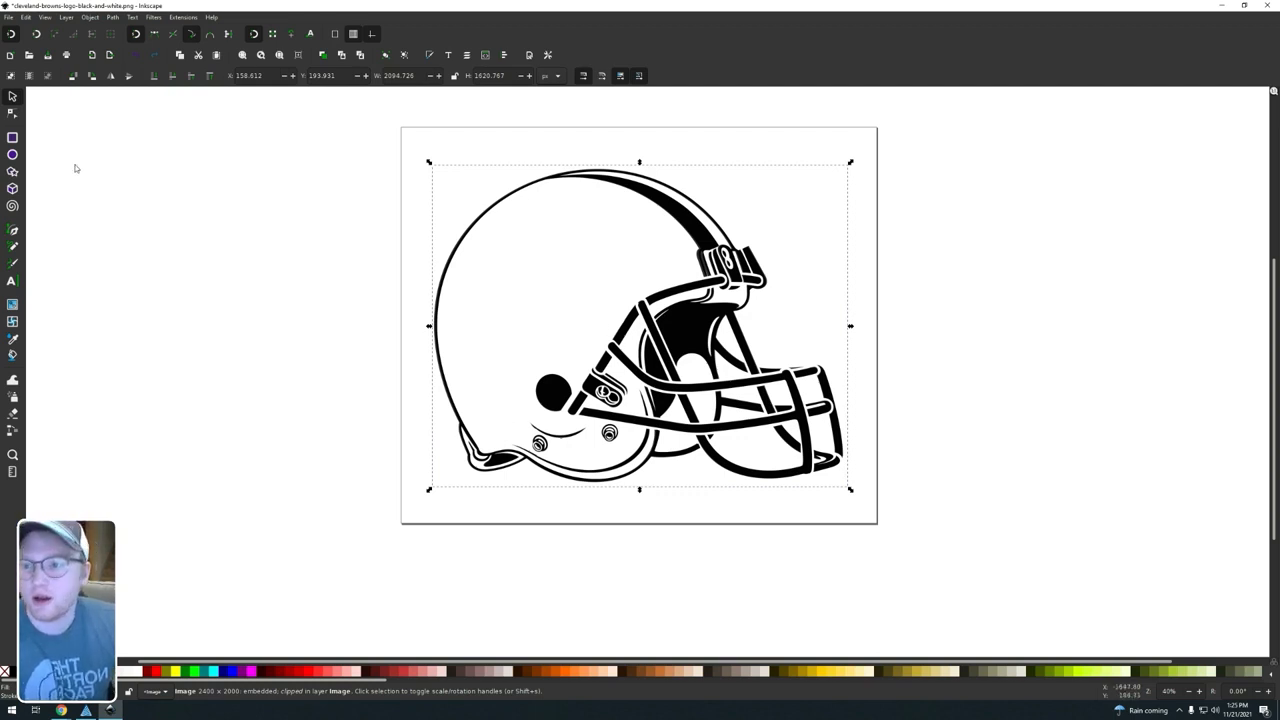
# Step: Draw an unfilled ellipse around the helmet and turn it into a circle with both radii set to 2 in
pyautogui.click(12, 154)
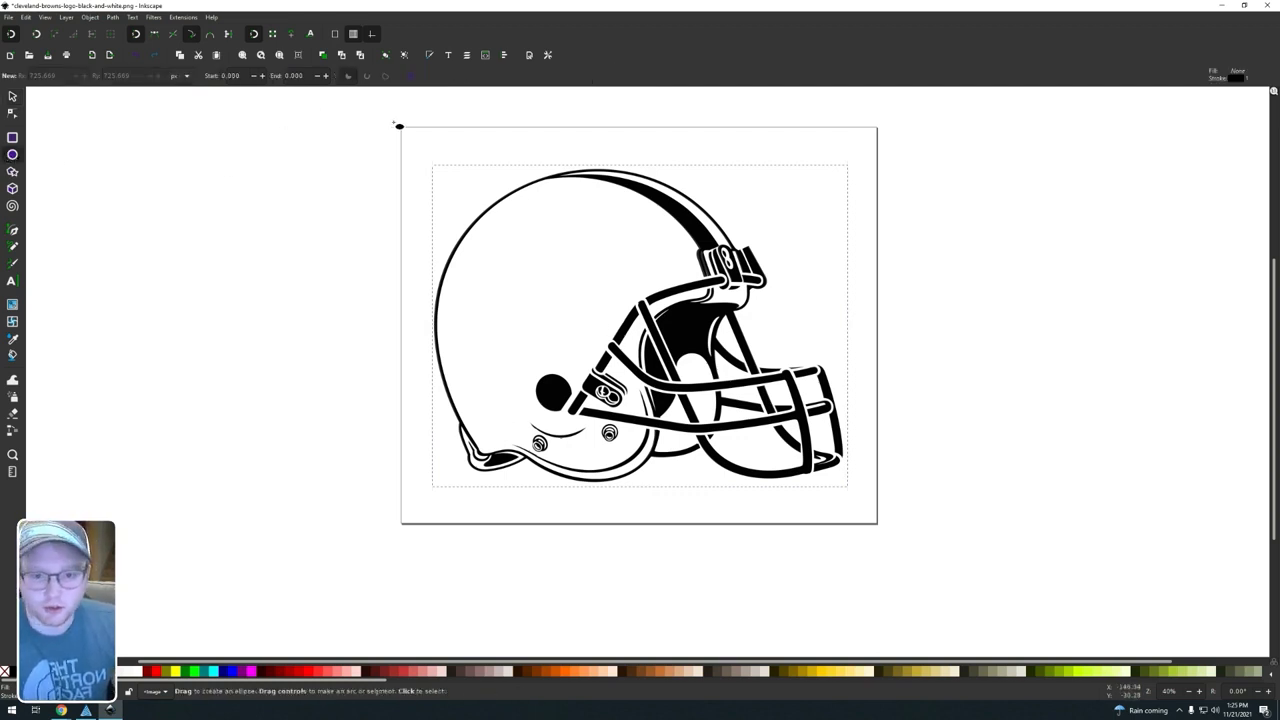
pyautogui.moveTo(369, 105); pyautogui.dragTo(956, 599)
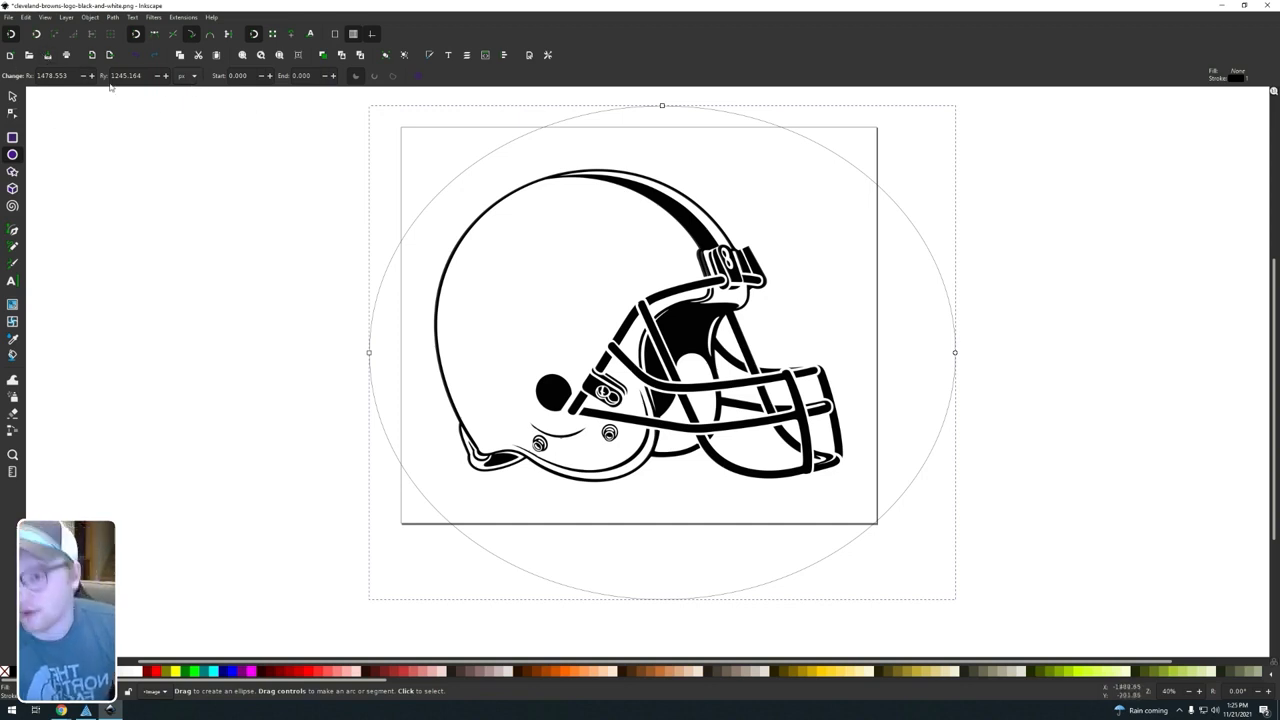
pyautogui.click(187, 75)
pyautogui.click(186, 49)
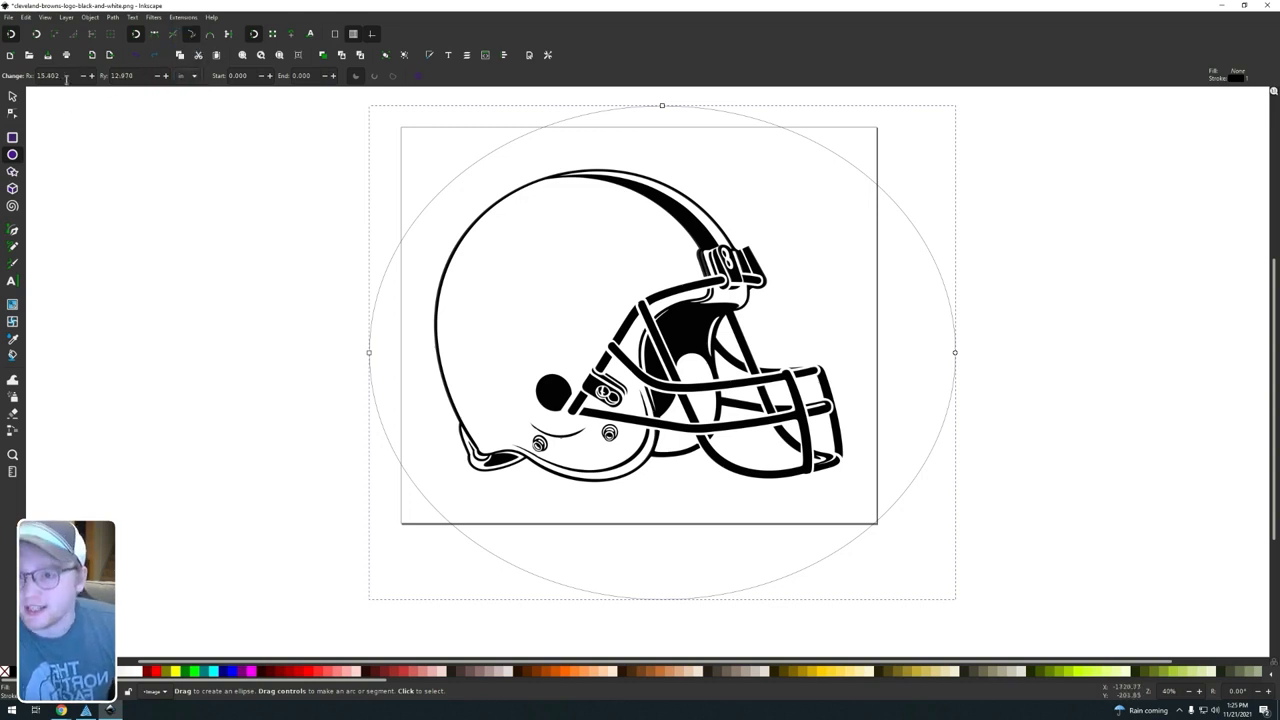
pyautogui.moveTo(62, 76); pyautogui.dragTo(35, 74)
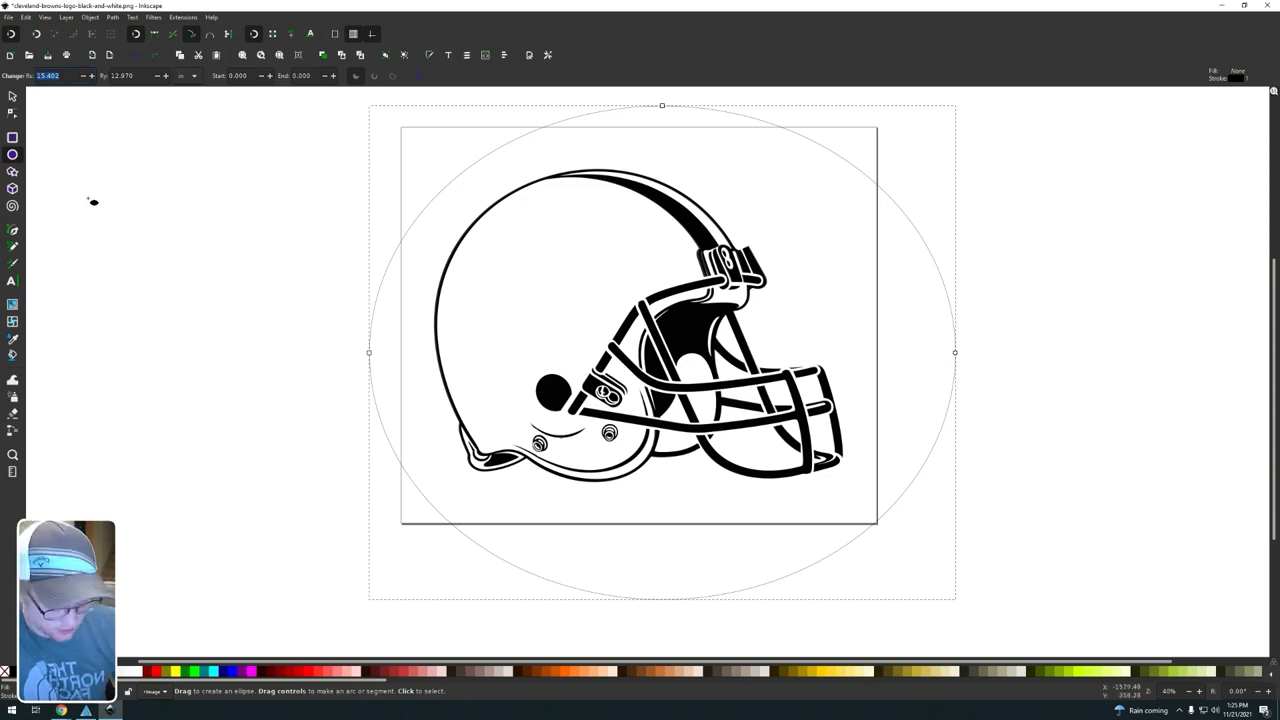
pyautogui.write('2')
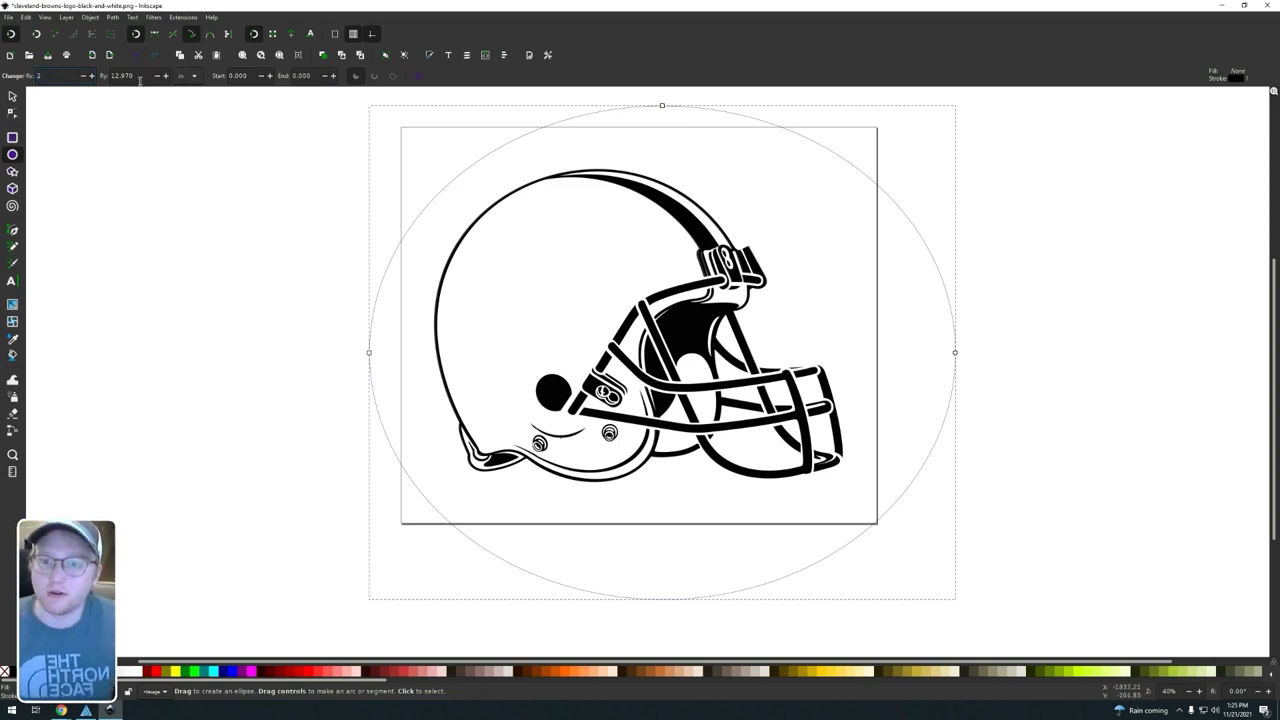
pyautogui.press('Tab')
pyautogui.write('2')
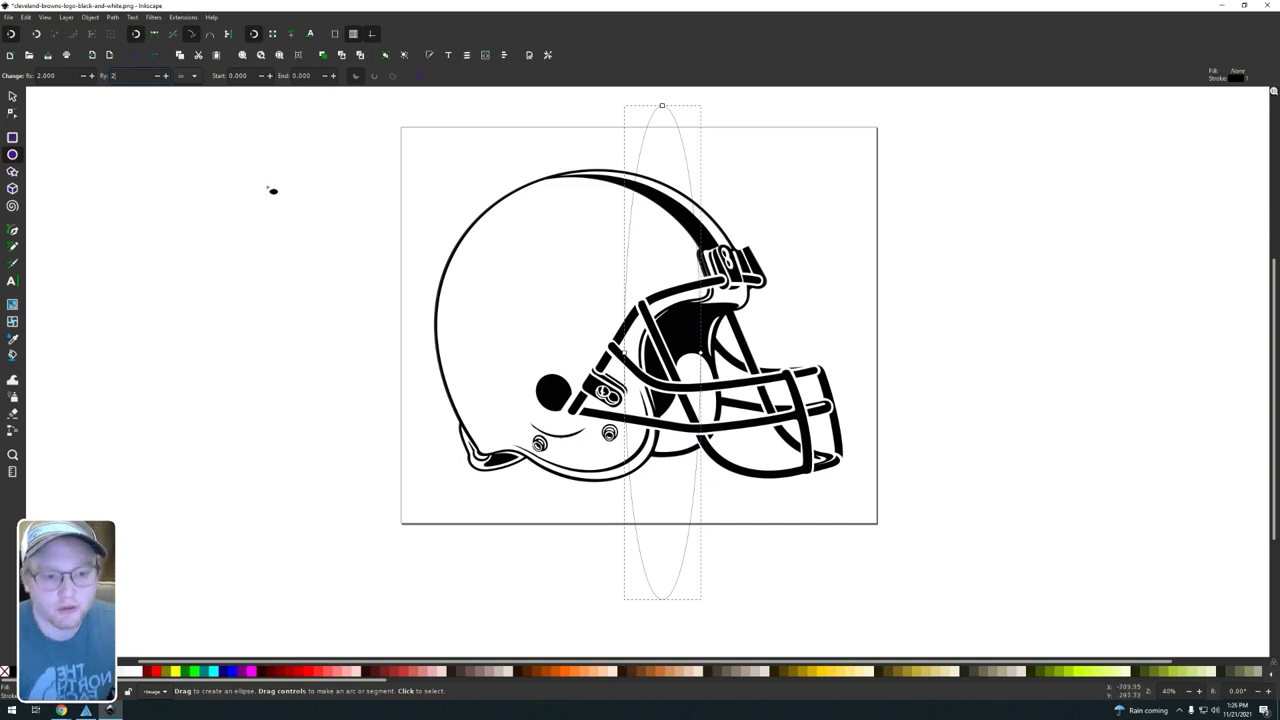
pyautogui.click(226, 160)
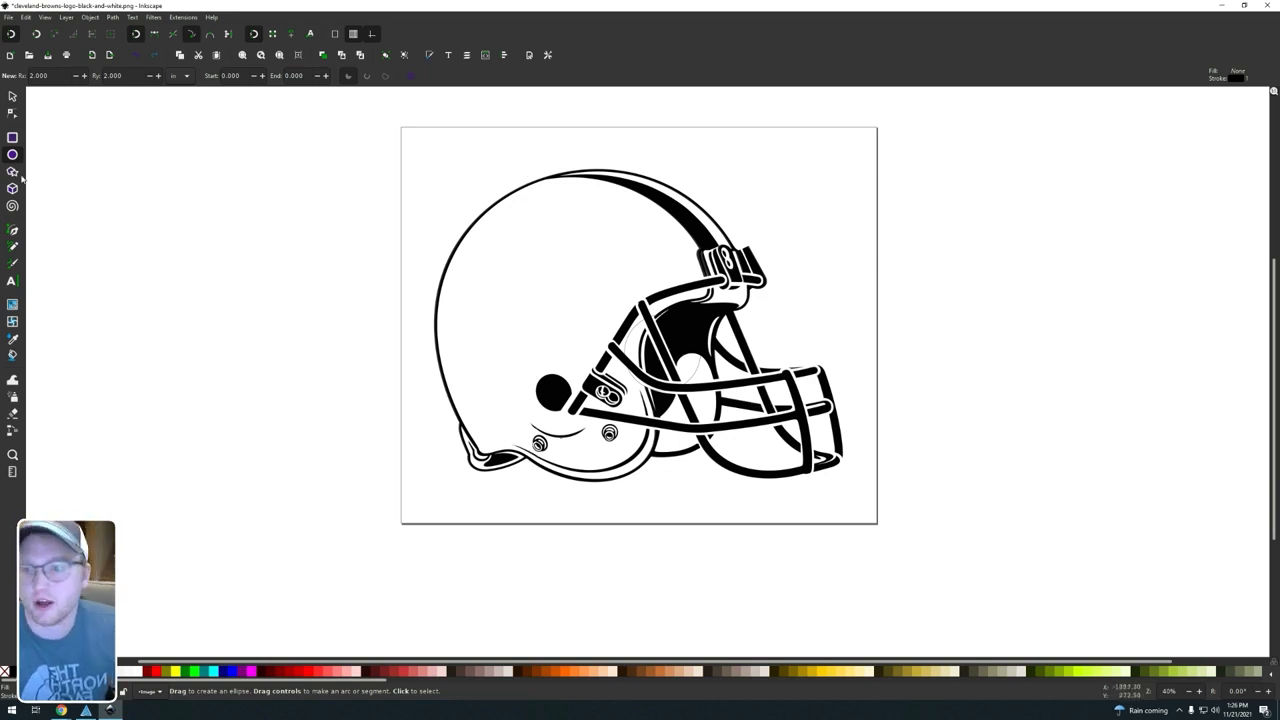
# Step: Resize the clipped helmet image to a width of 3.5 in with its proportions locked
pyautogui.click(12, 97)
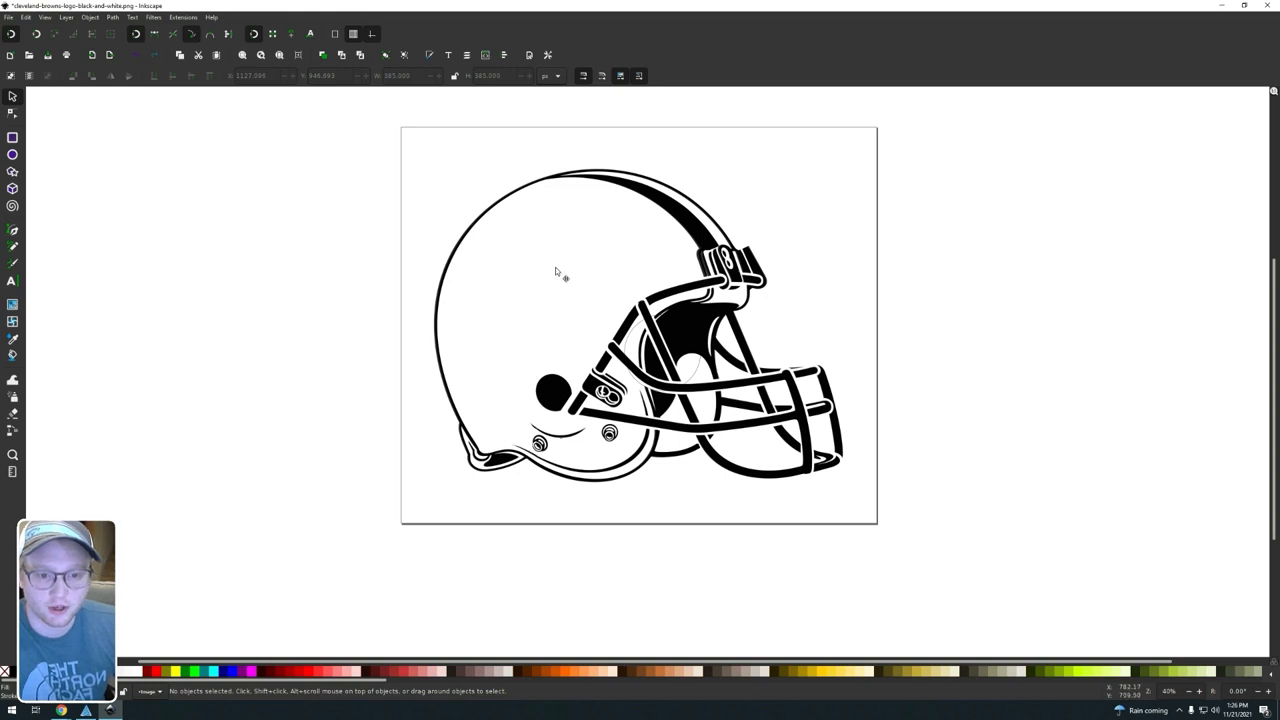
pyautogui.click(555, 267)
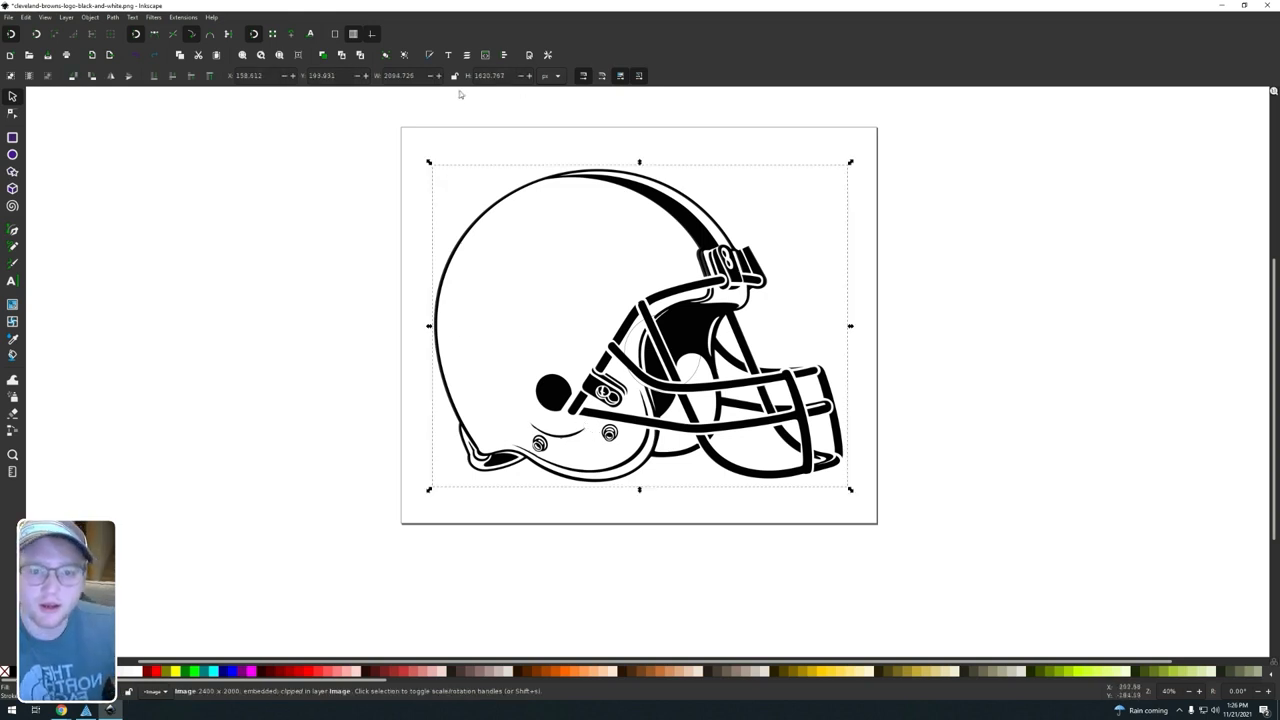
pyautogui.click(551, 77)
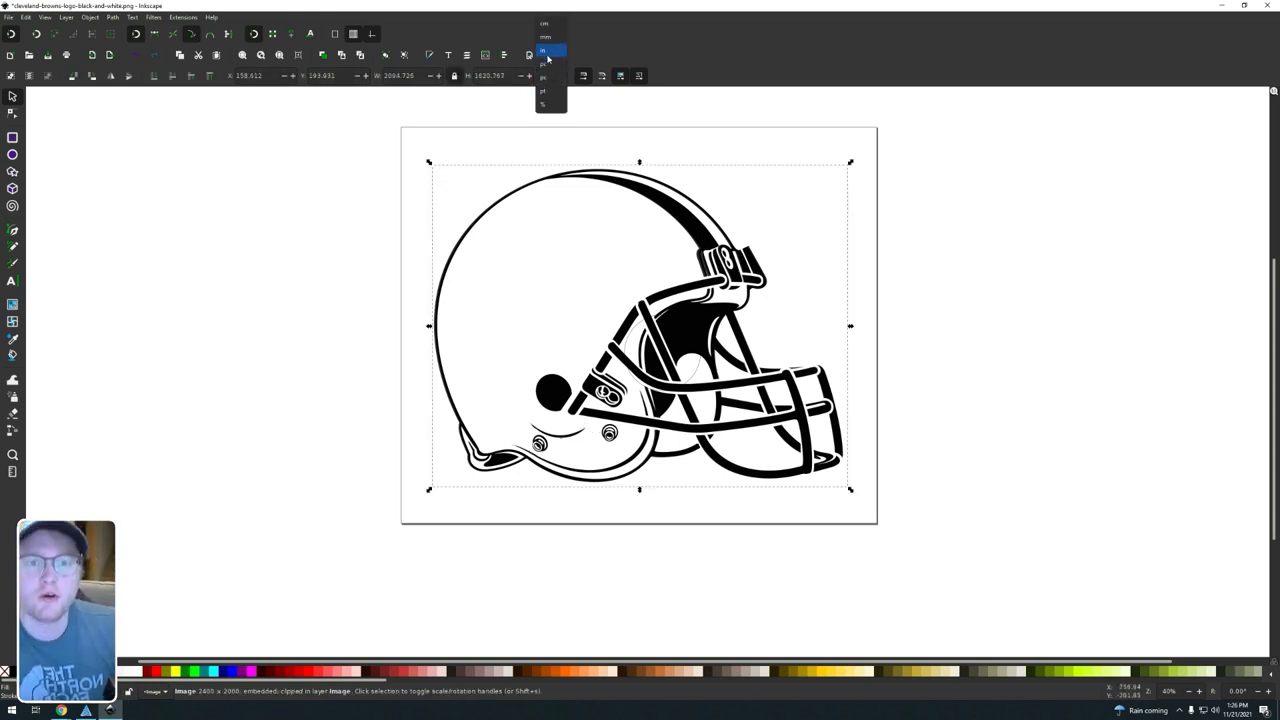
pyautogui.click(554, 64)
pyautogui.moveTo(420, 76); pyautogui.dragTo(376, 77)
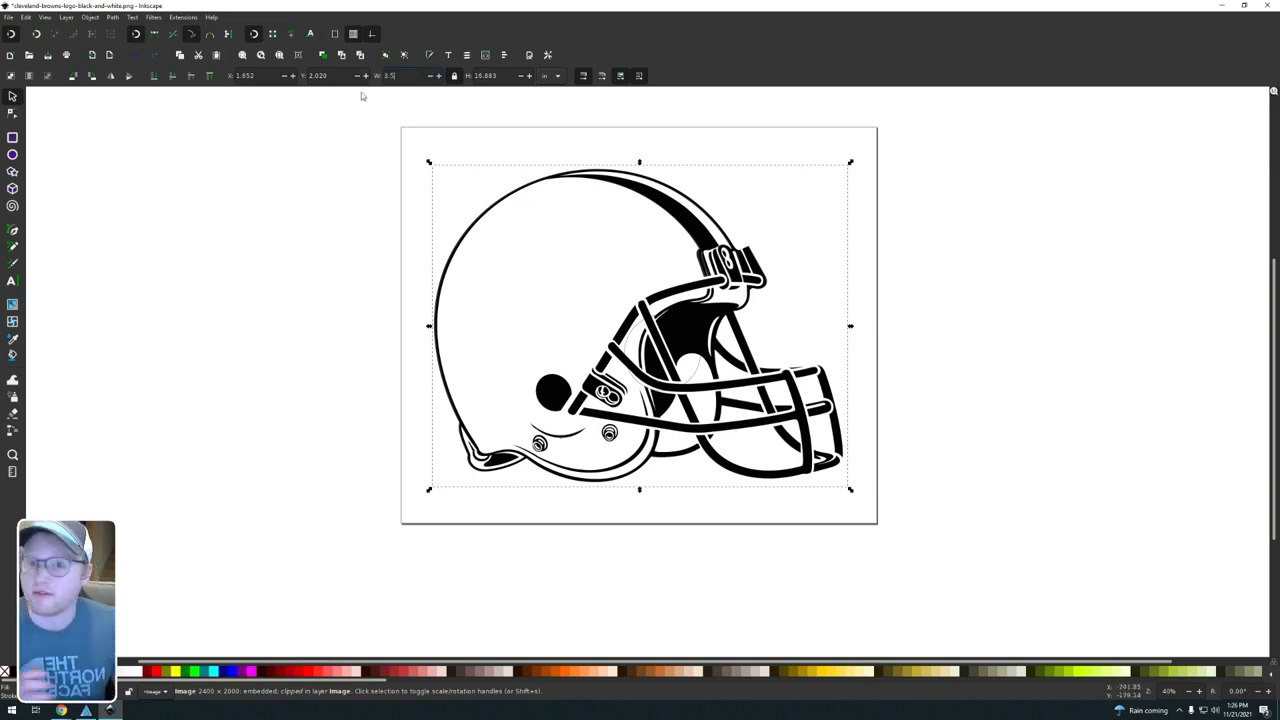
pyautogui.press('Return')
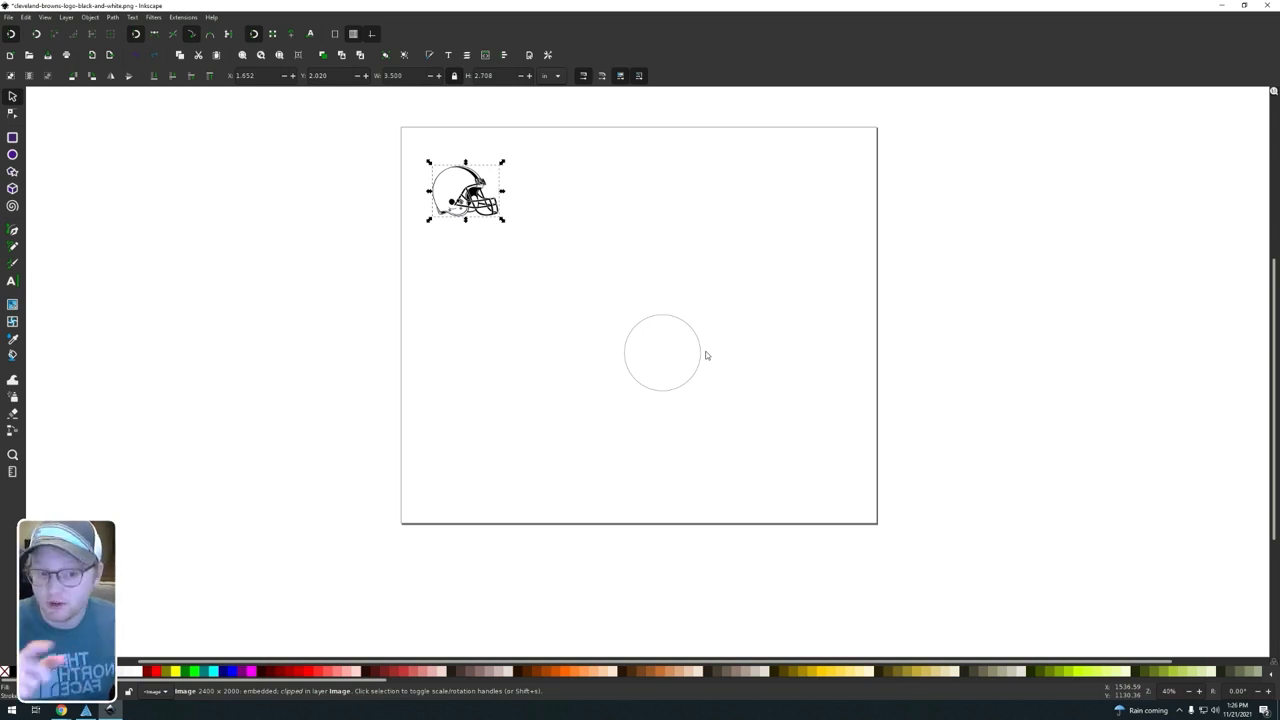
pyautogui.click(558, 326)
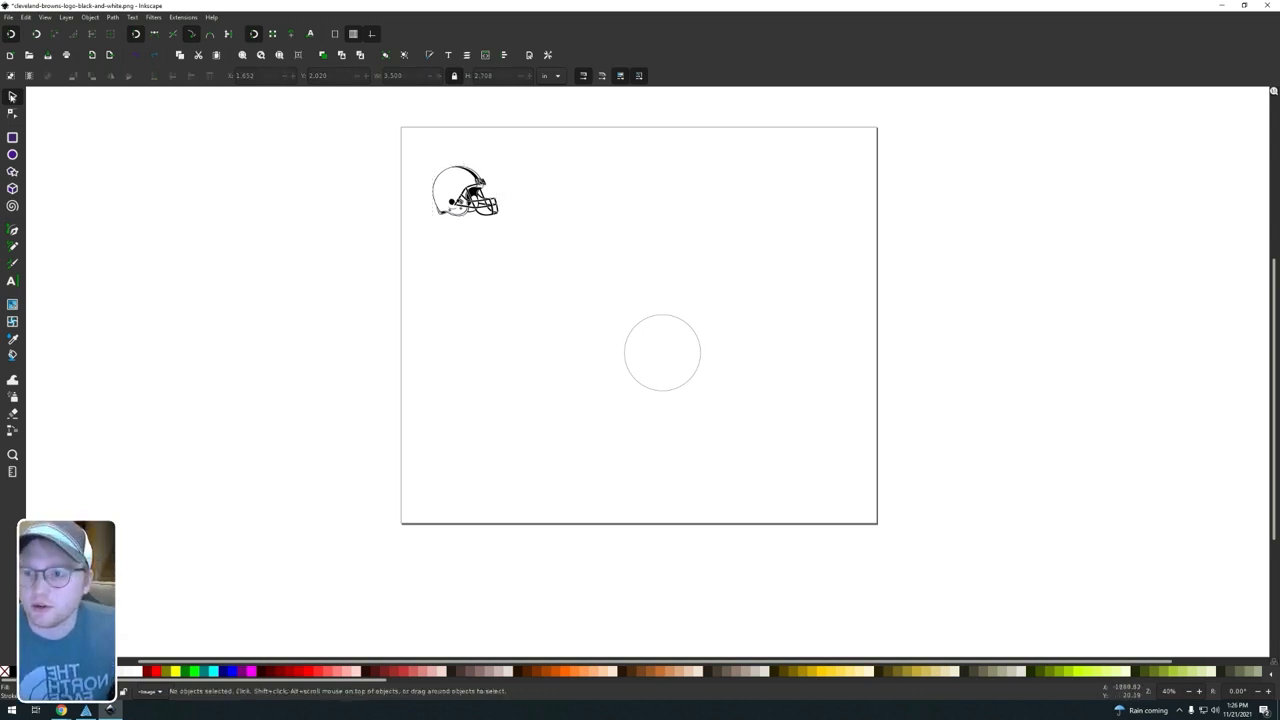
# Step: Center the helmet in the circle on both the vertical and horizontal axes, aligning relative to the first selected object, the circle
pyautogui.click(668, 318)
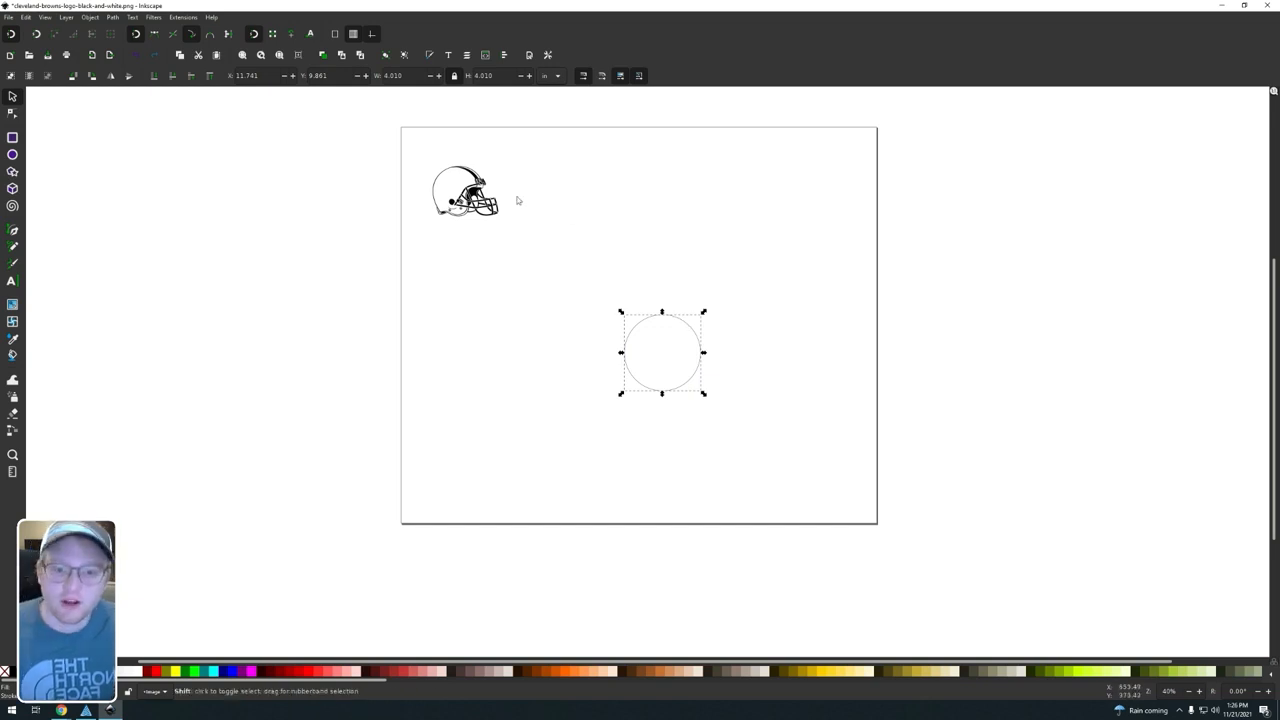
pyautogui.keyDown('shift'); pyautogui.click(470, 193); pyautogui.keyUp('shift')
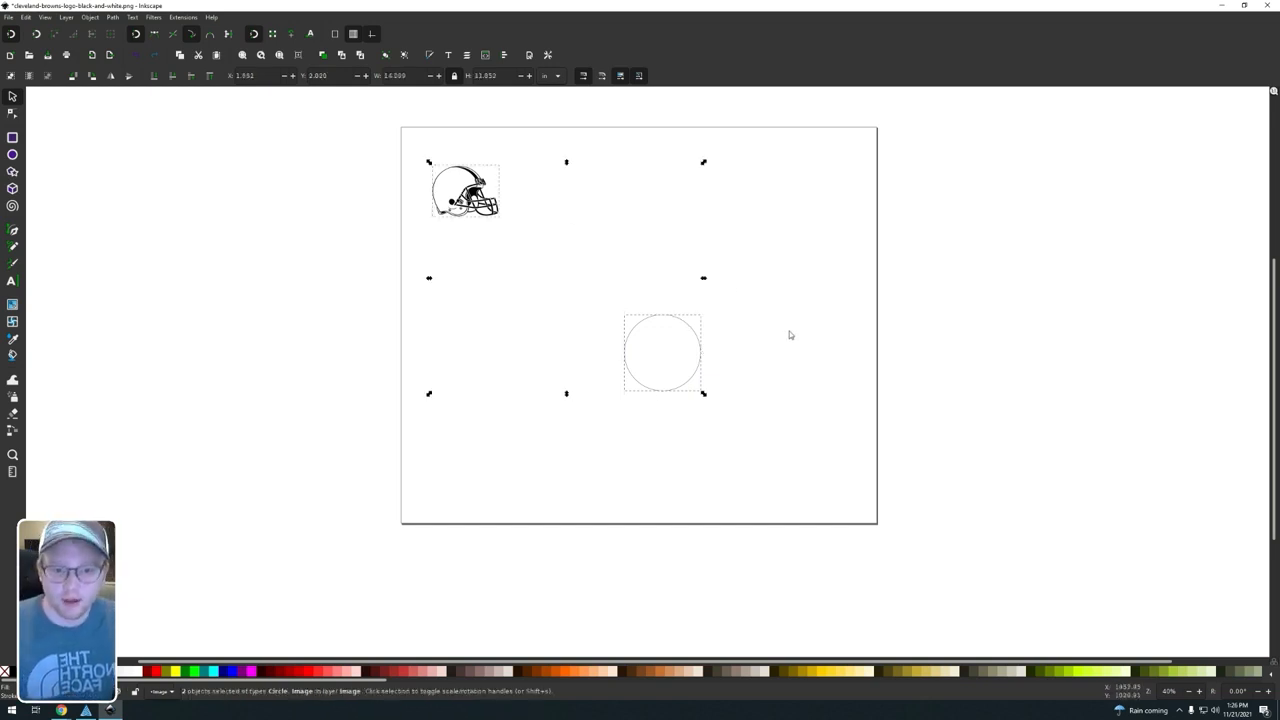
pyautogui.click(89, 17)
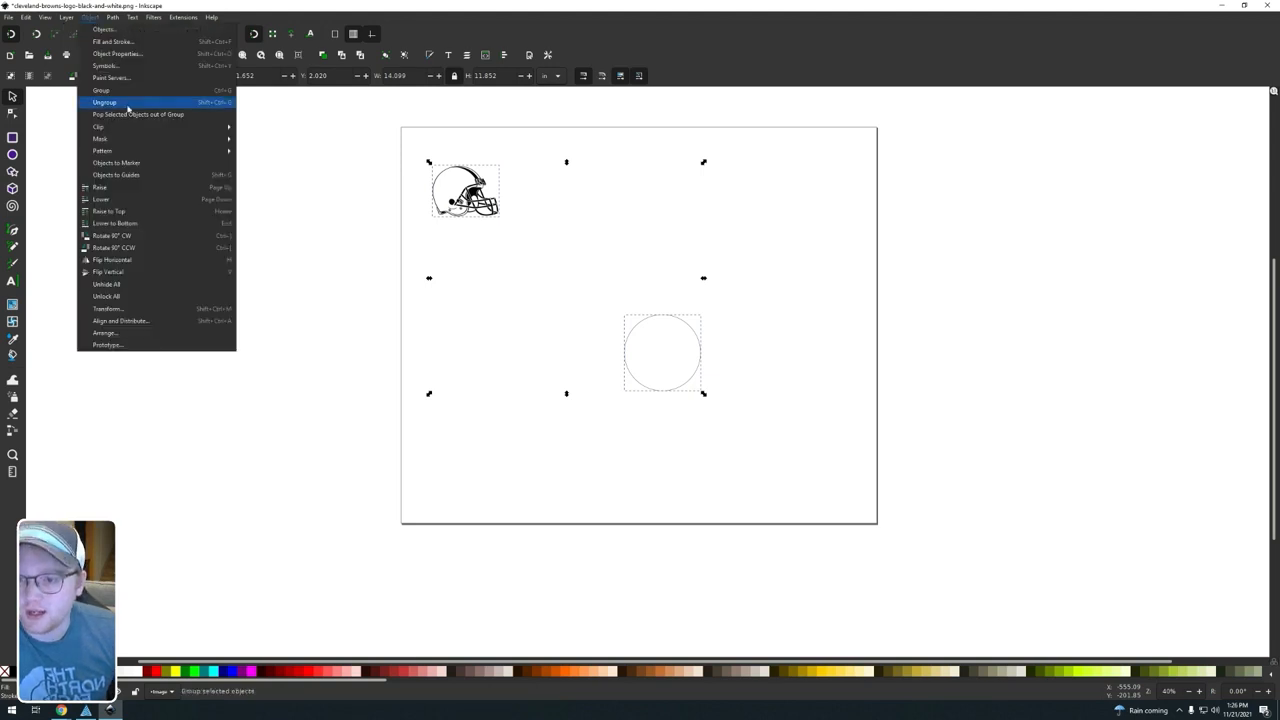
pyautogui.click(148, 322)
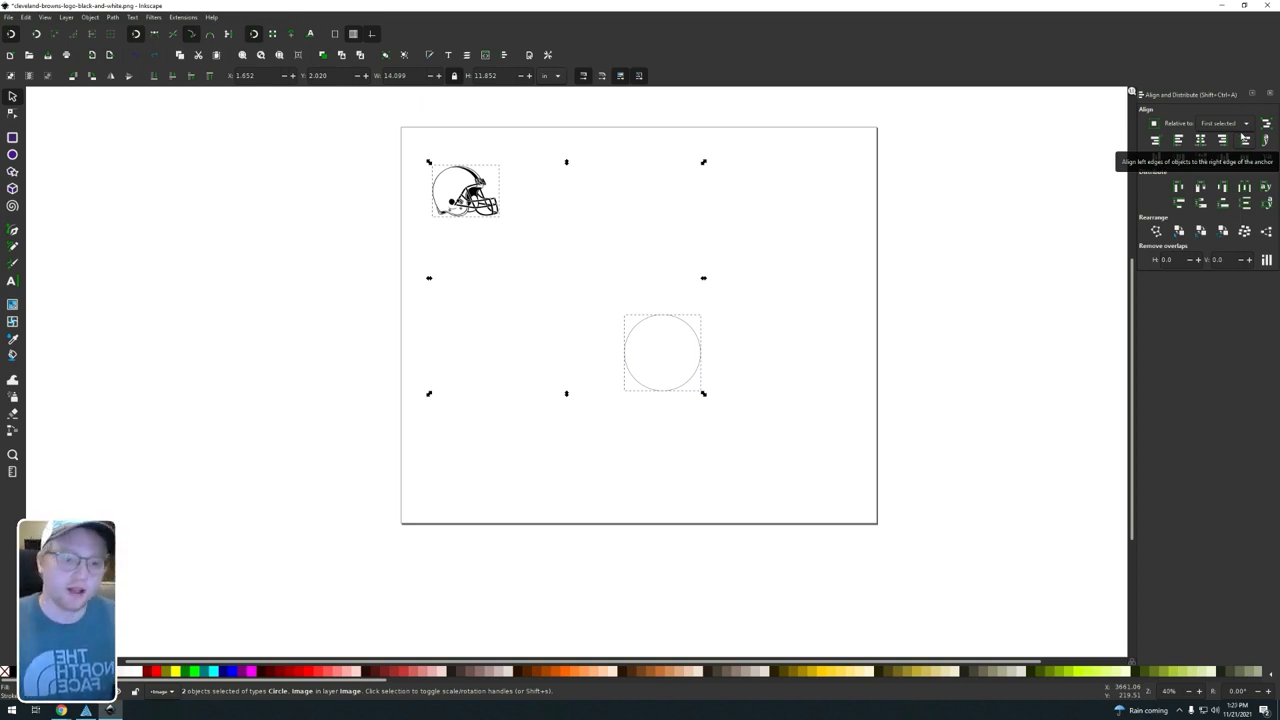
pyautogui.click(1226, 125)
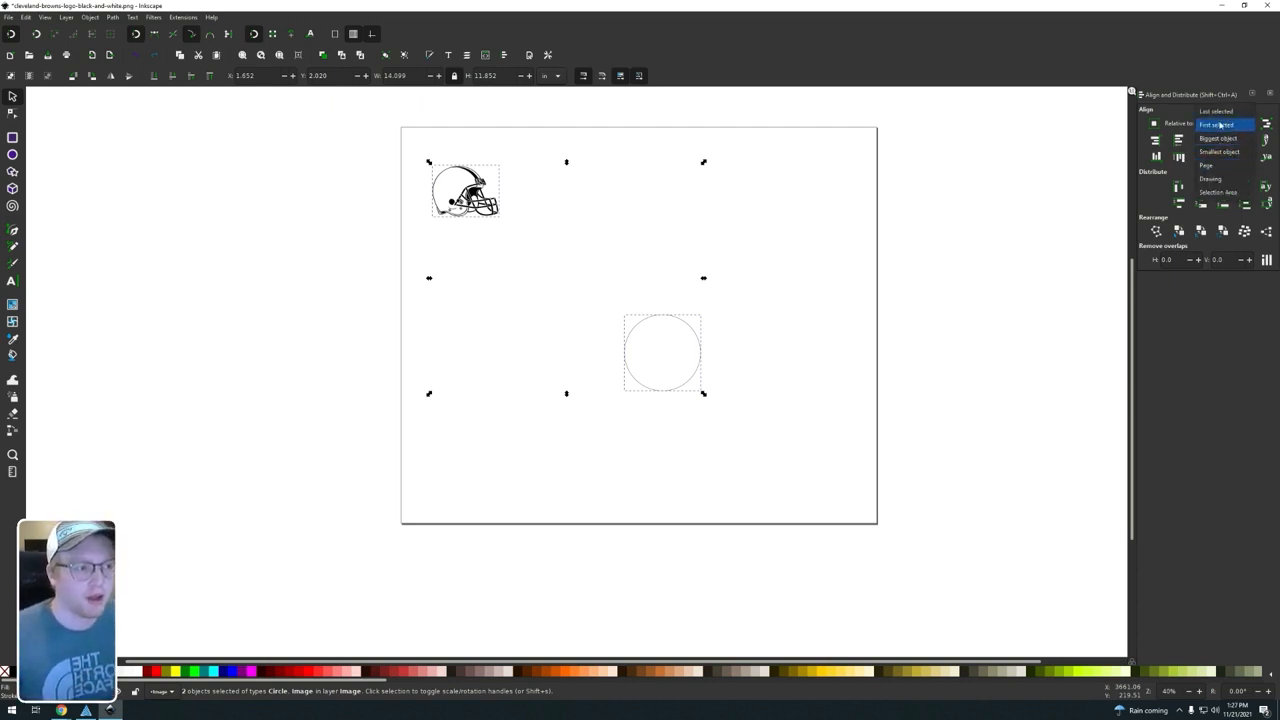
pyautogui.click(1221, 127)
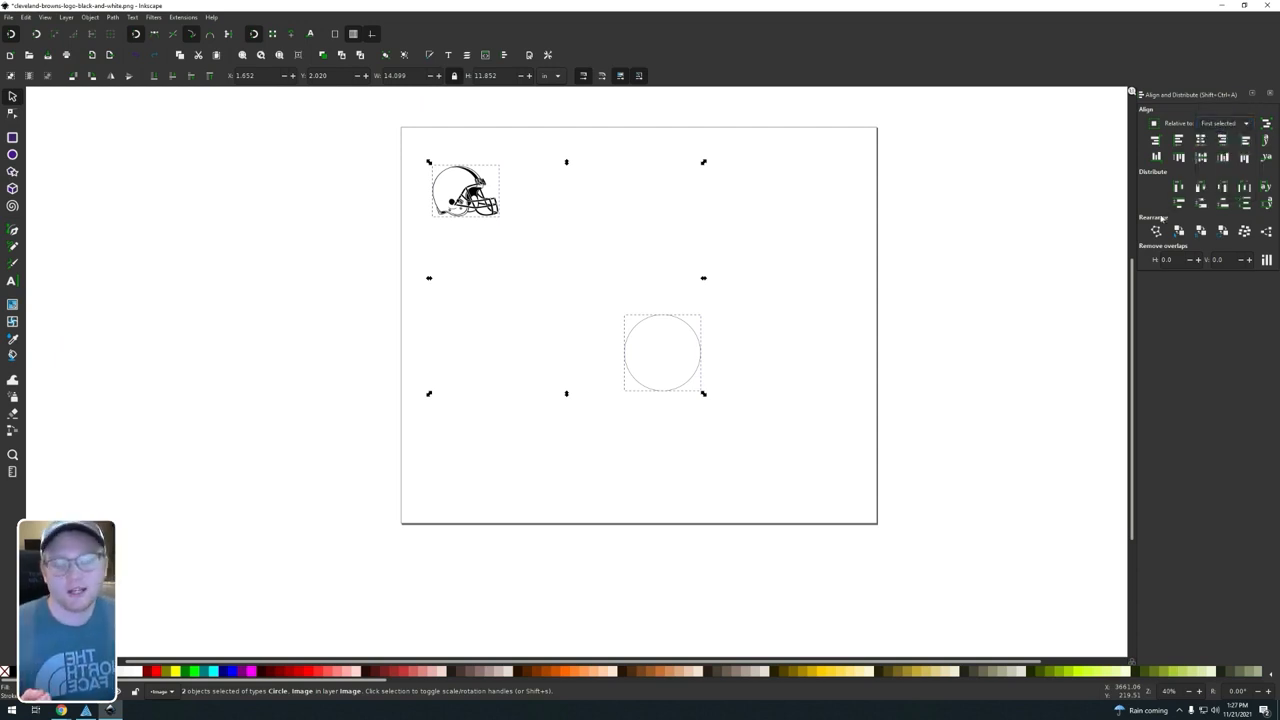
pyautogui.click(1201, 140)
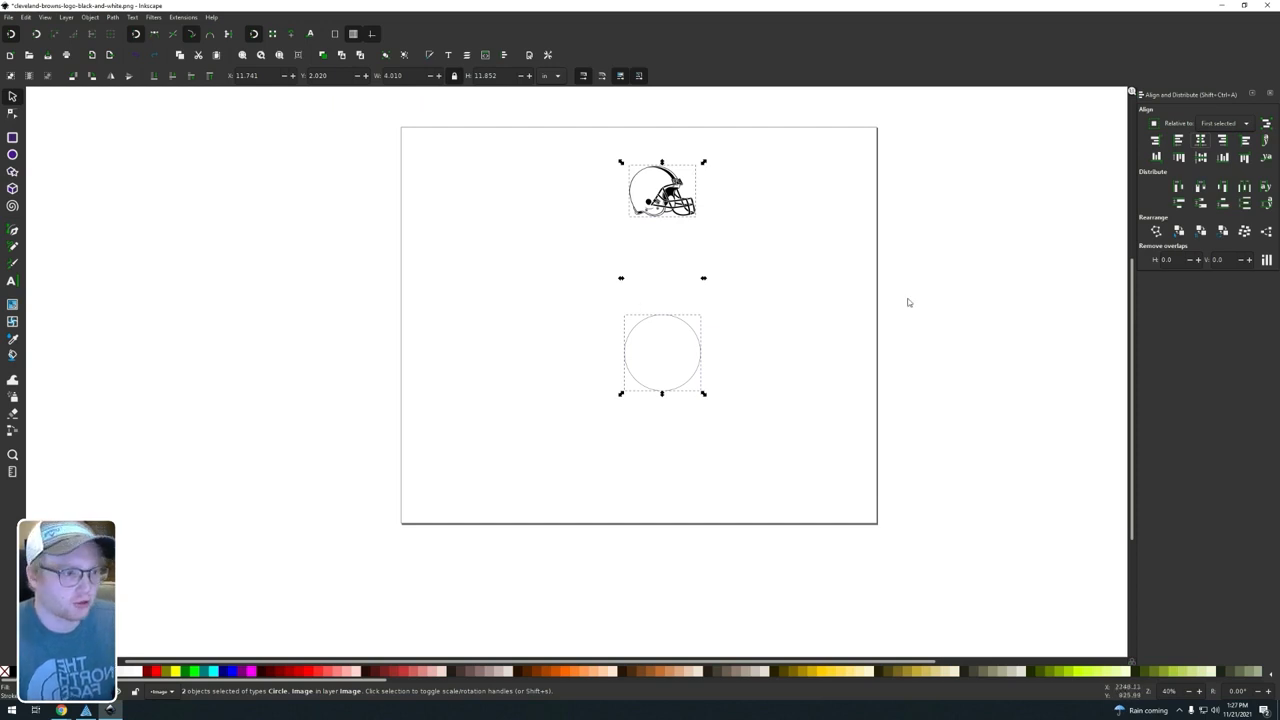
pyautogui.click(1203, 158)
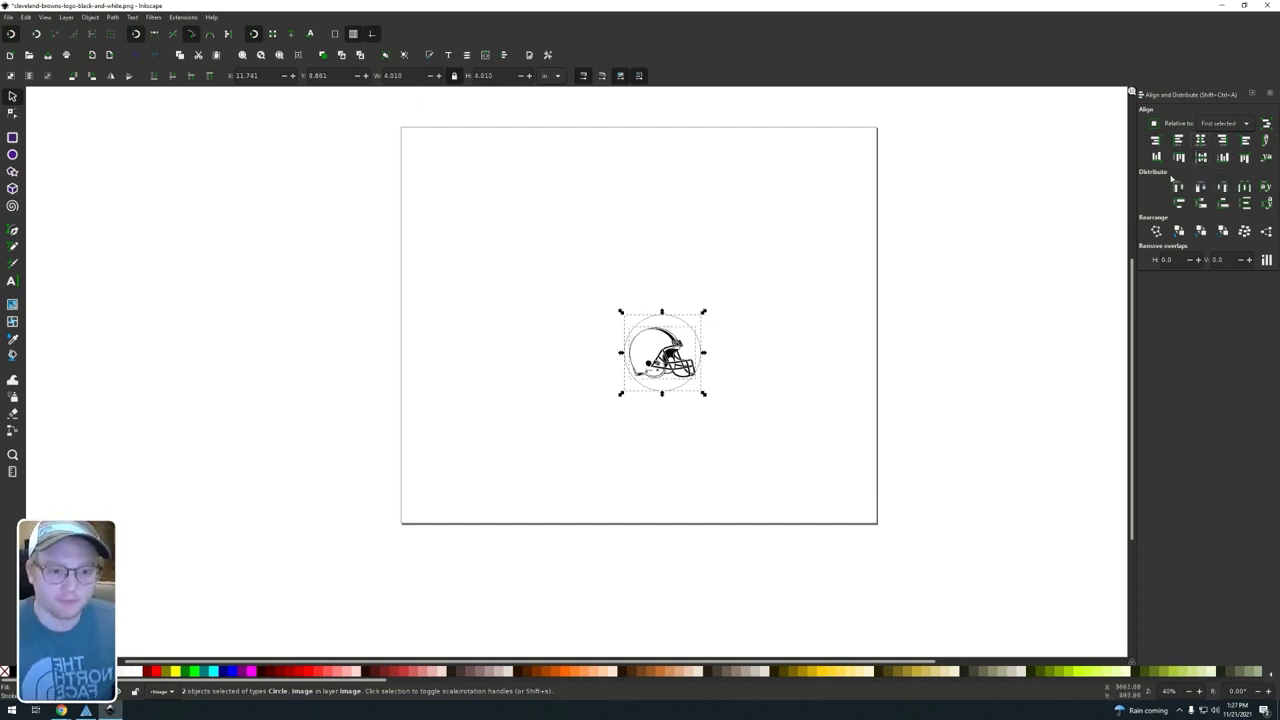
pyautogui.click(770, 354)
pyautogui.scroll(4, 729, 394)
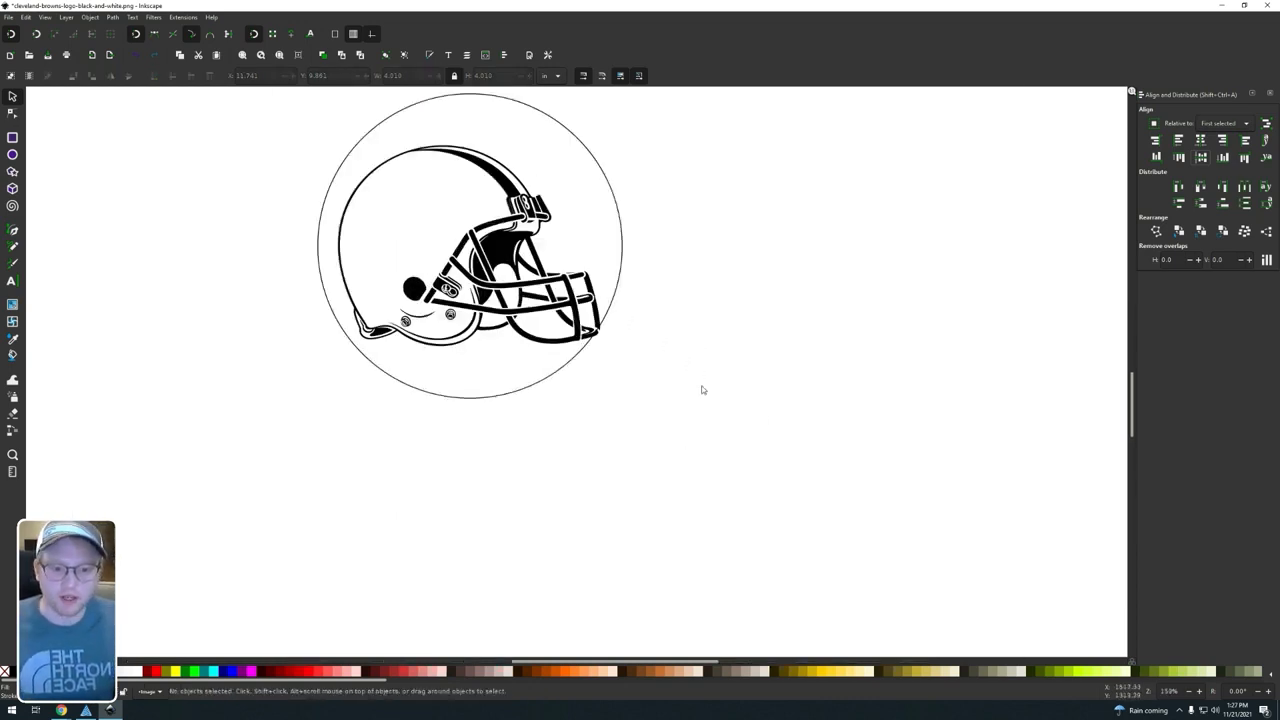
pyautogui.scroll(3, 650, 375)
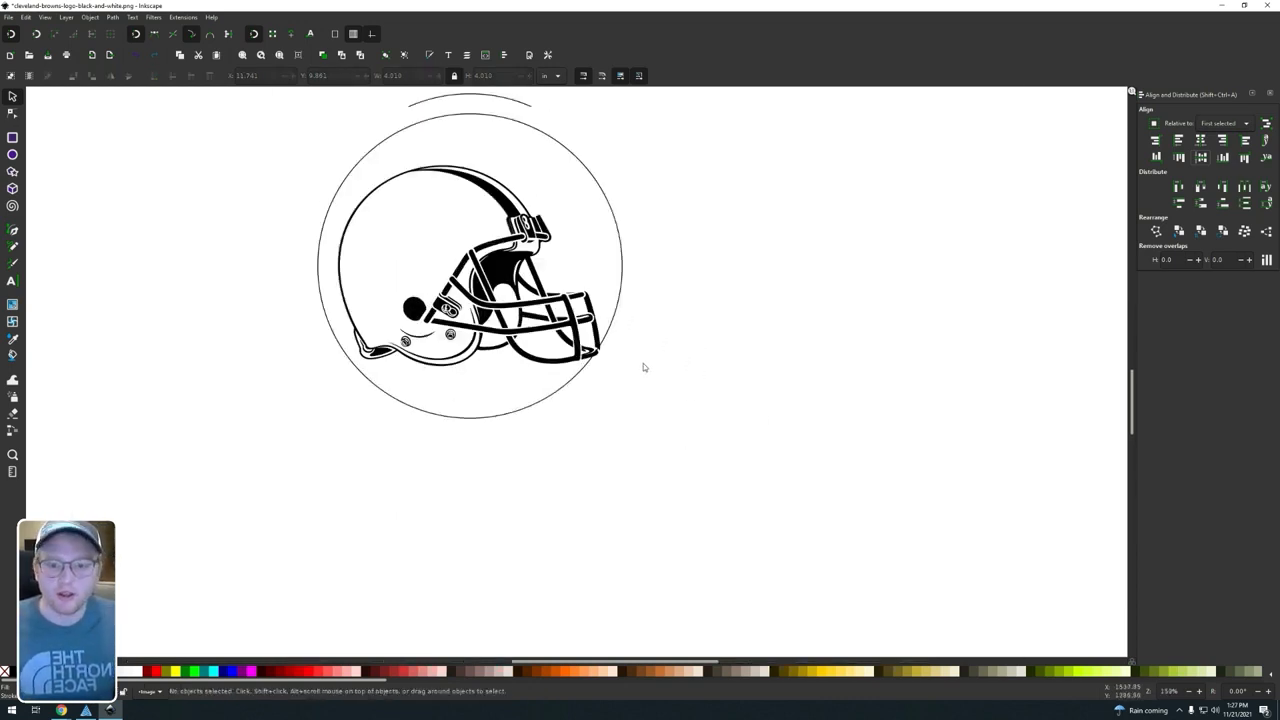
# Step: Reduce the clipped helmet image to a width of 3.25 in with its proportions locked
pyautogui.click(407, 322)
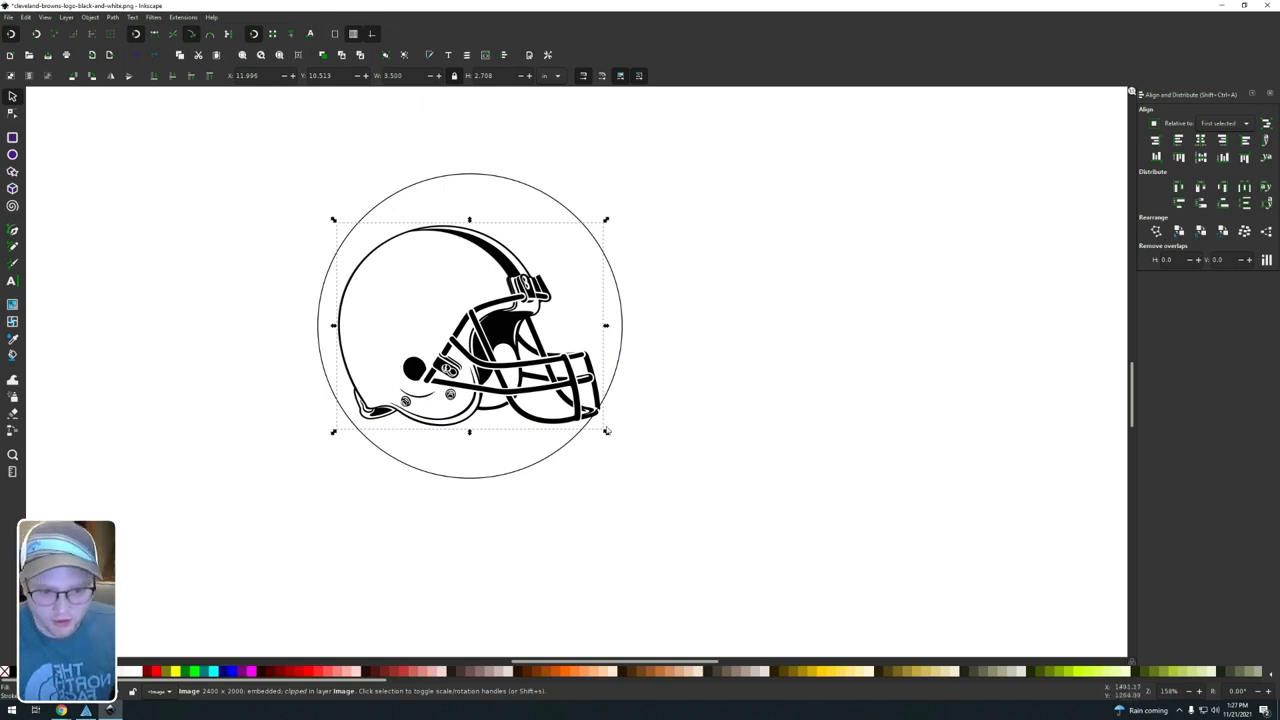
pyautogui.click(417, 76)
pyautogui.press('F12')
pyautogui.press('BackSpace')
pyautogui.press('BackSpace')
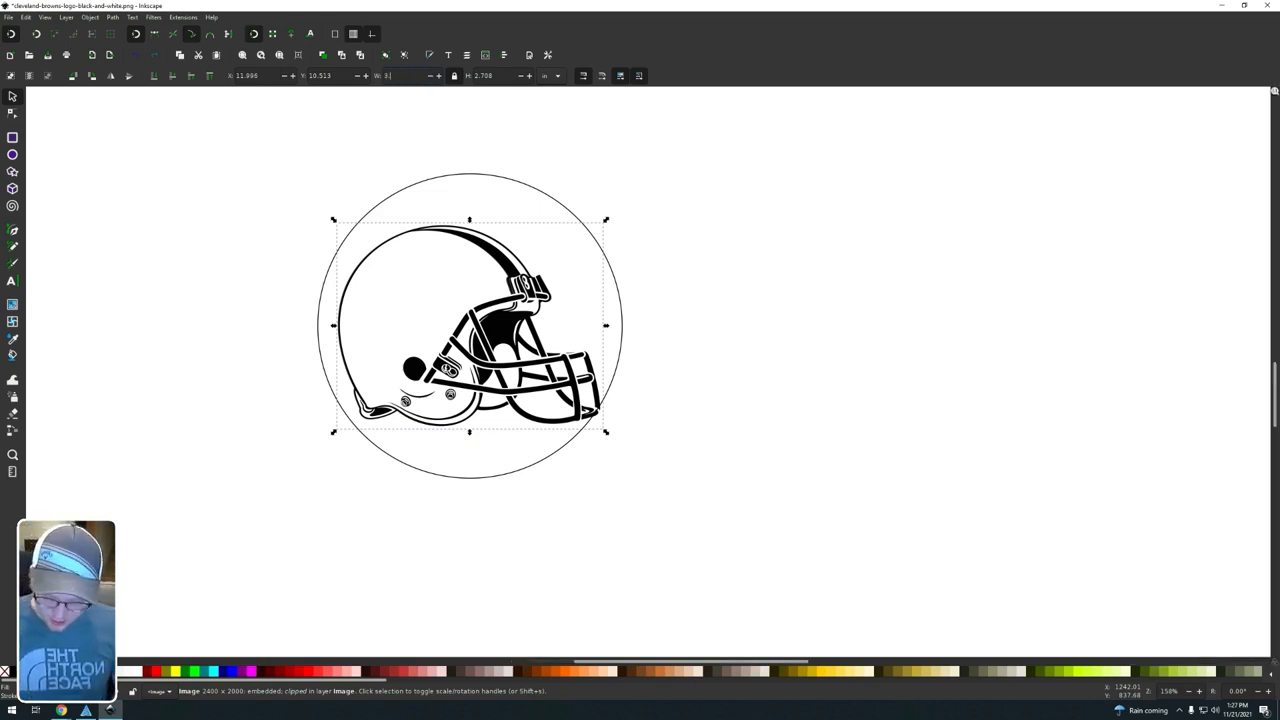
pyautogui.press('Return')
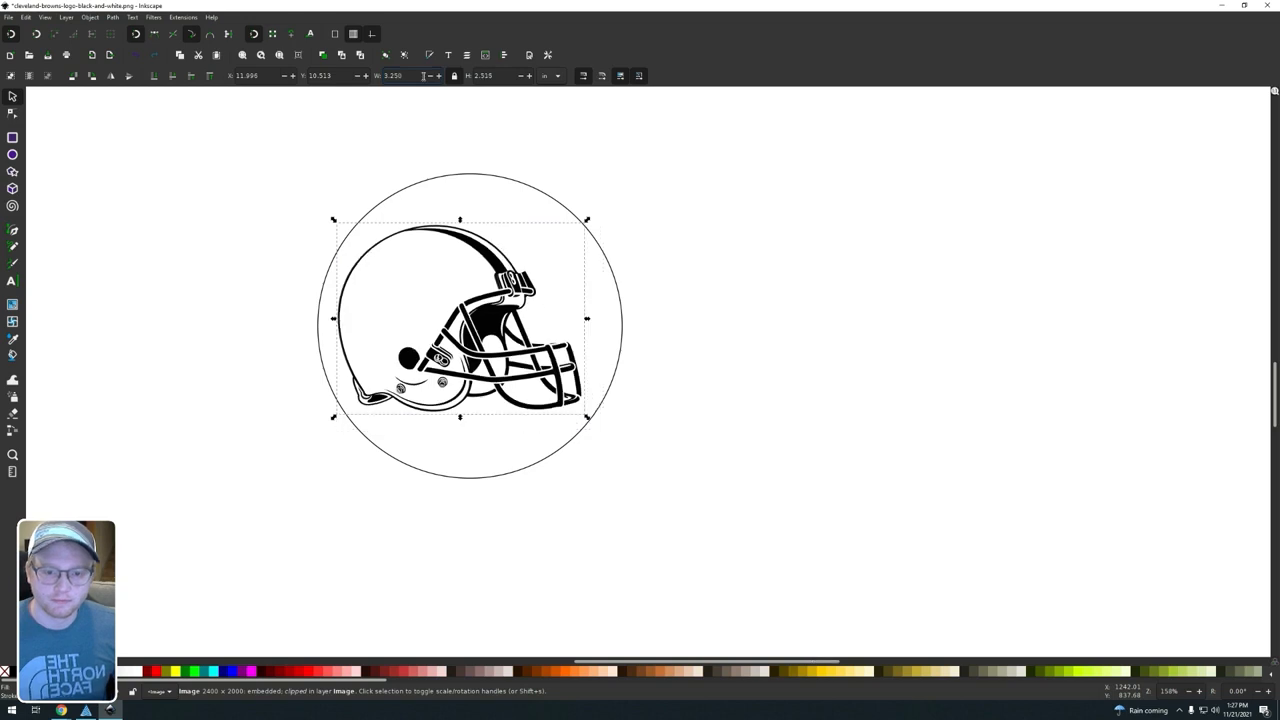
pyautogui.click(666, 363)
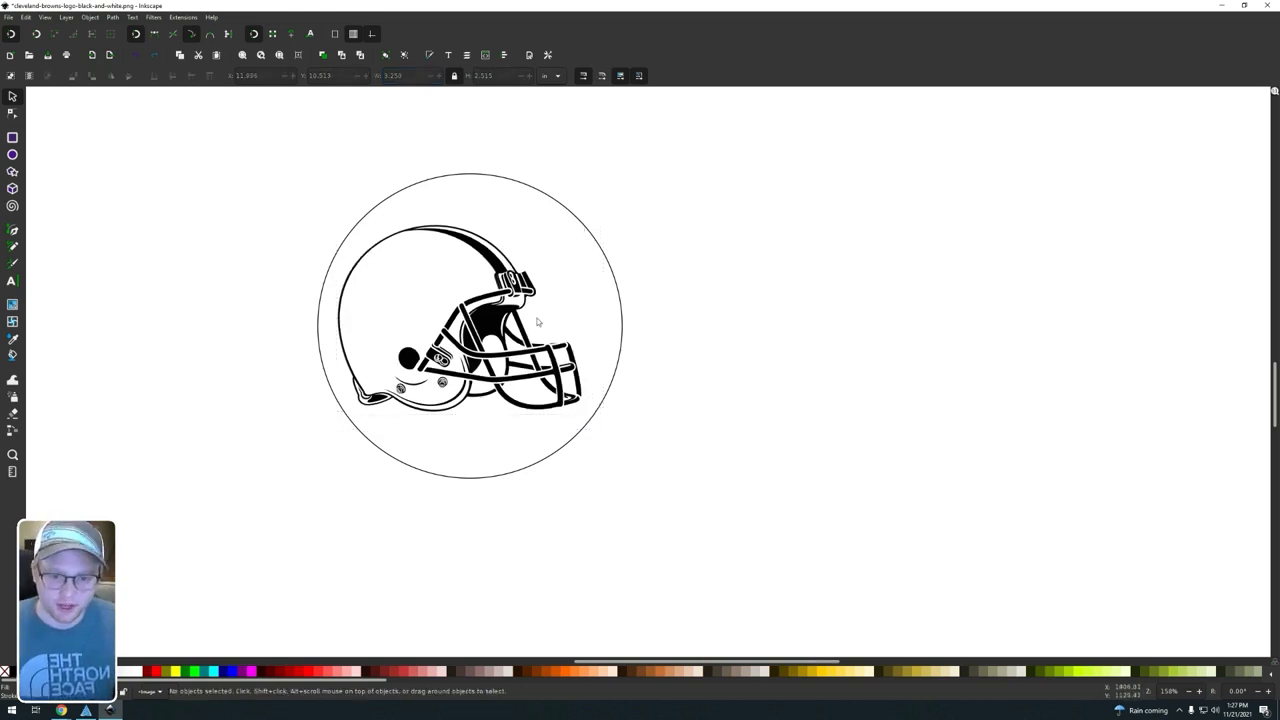
# Step: Re-center the resized helmet on the circle both horizontally and vertically, with the circle as the first selected object
pyautogui.click(583, 229)
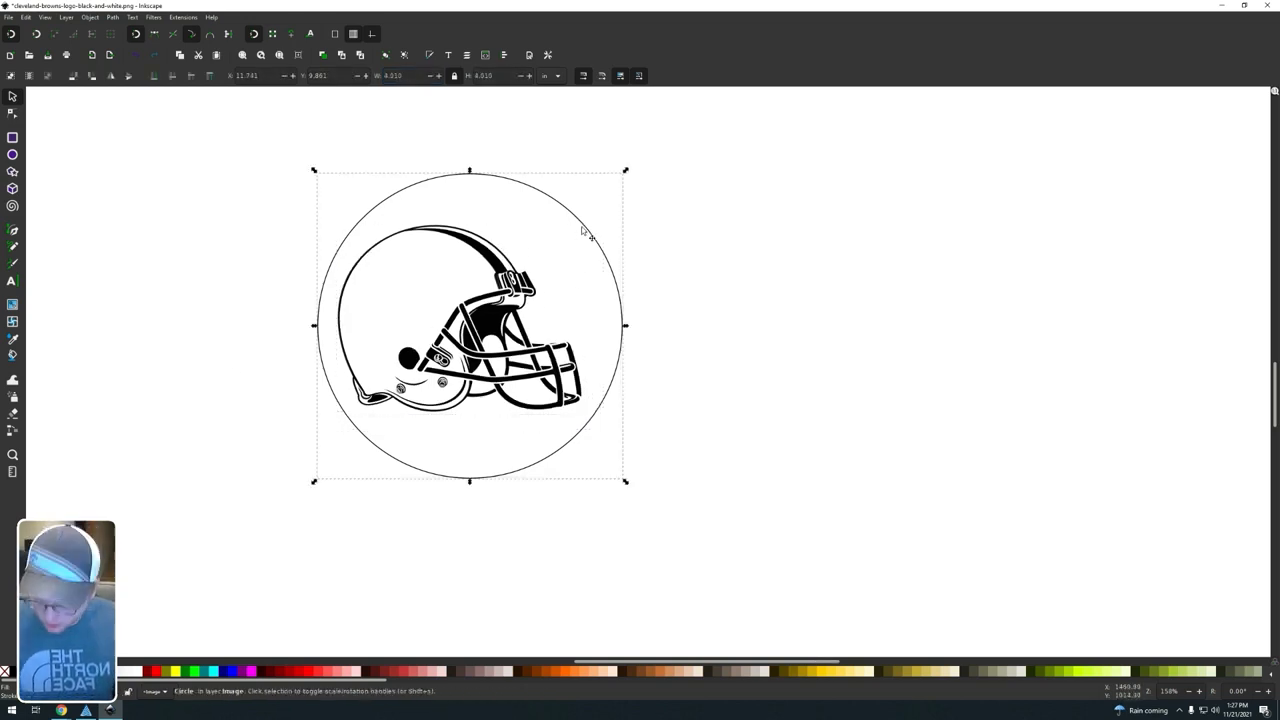
pyautogui.keyDown('shift'); pyautogui.click(500, 300); pyautogui.keyUp('shift')
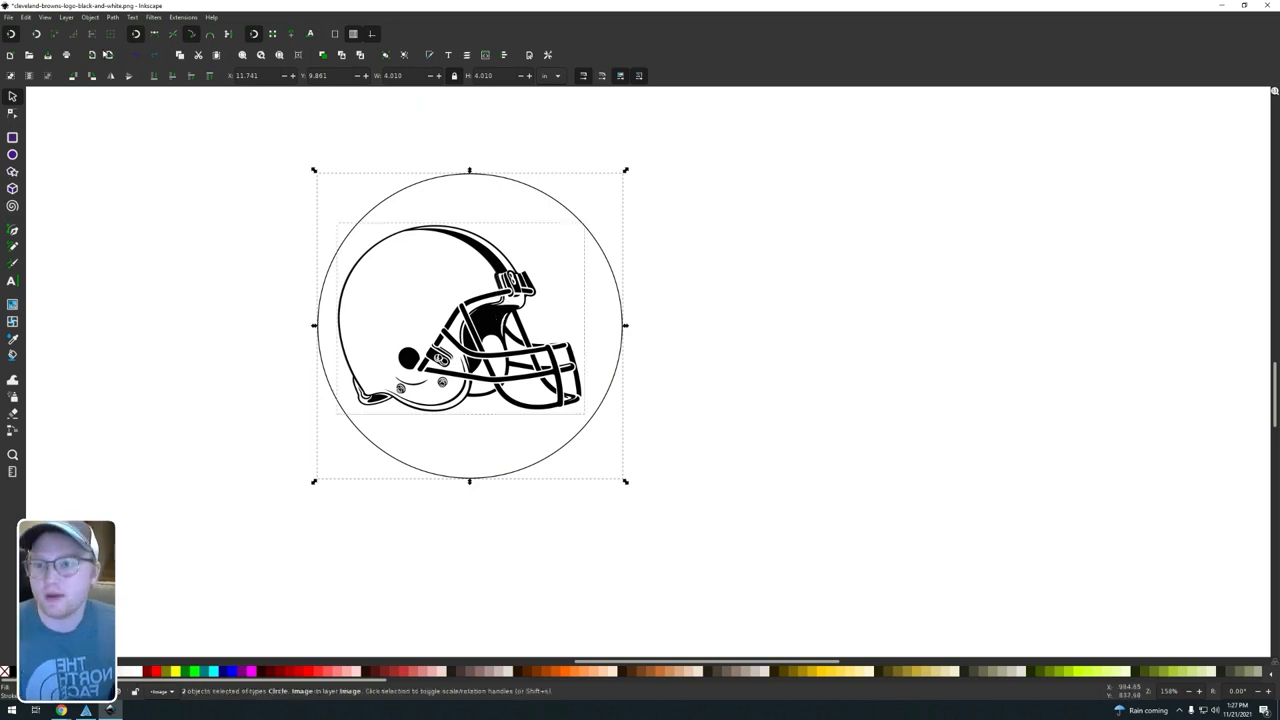
pyautogui.click(92, 17)
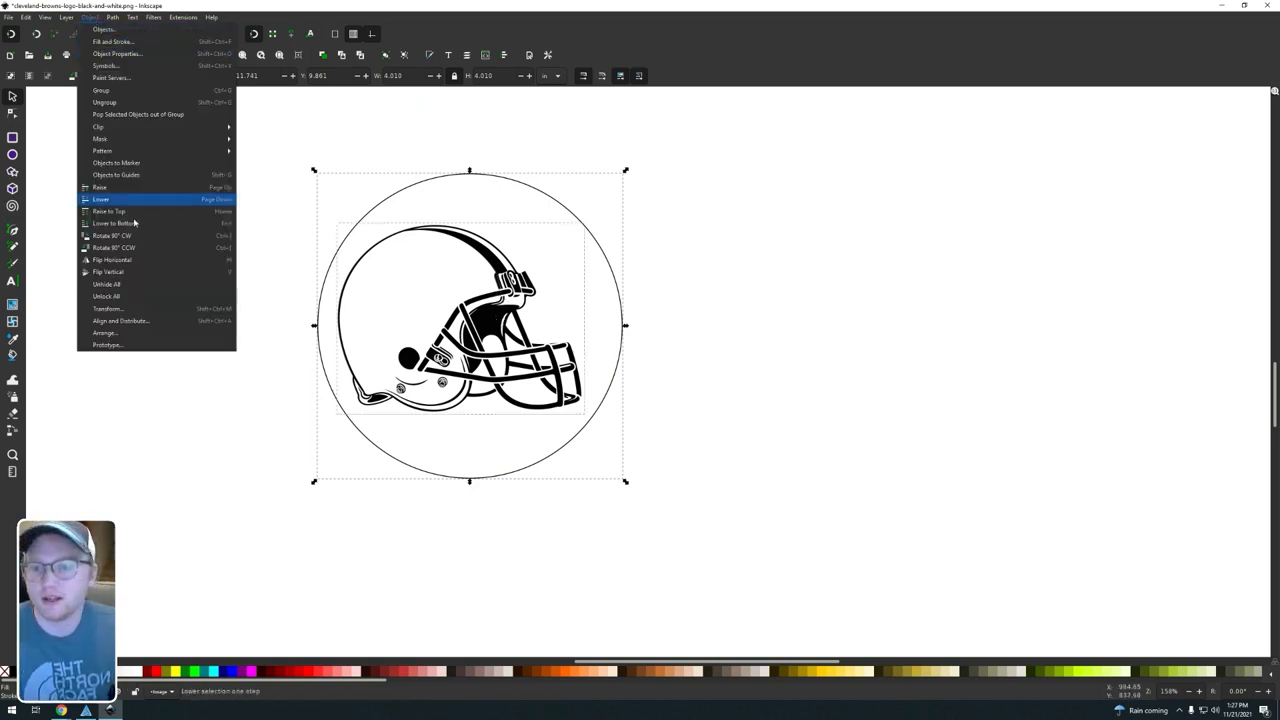
pyautogui.click(132, 331)
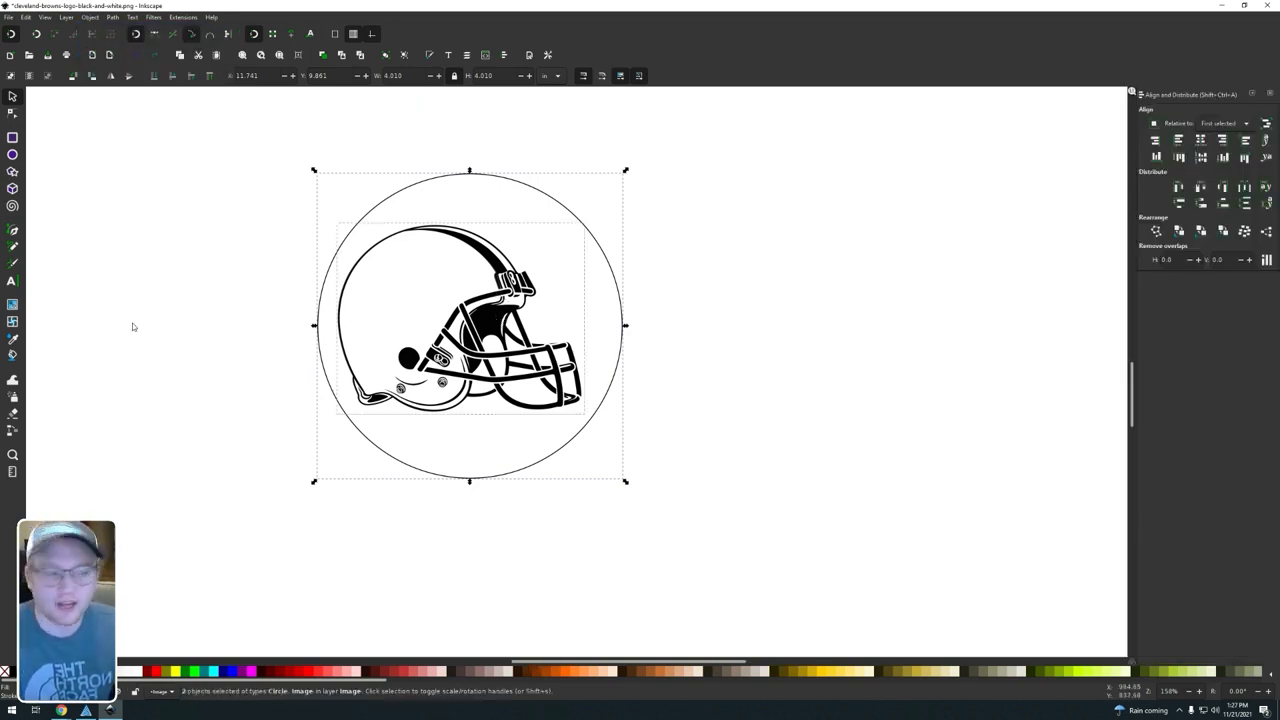
pyautogui.click(1200, 140)
pyautogui.click(1201, 158)
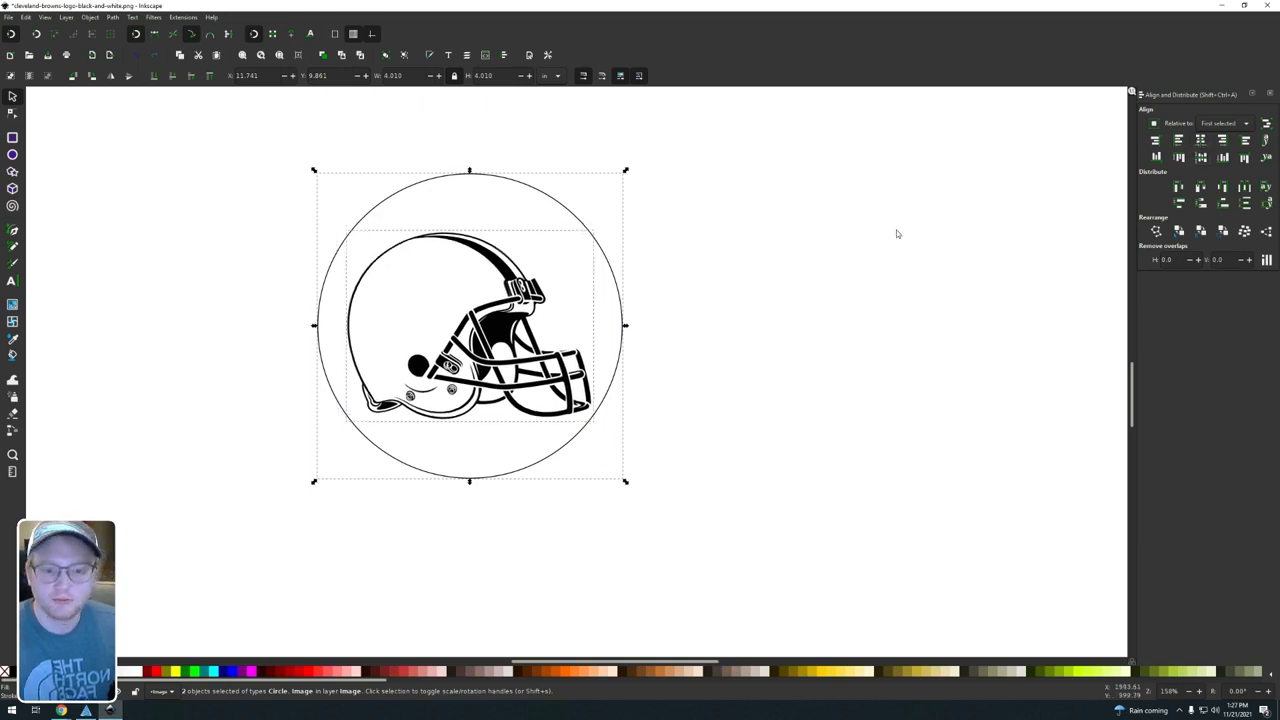
pyautogui.click(730, 326)
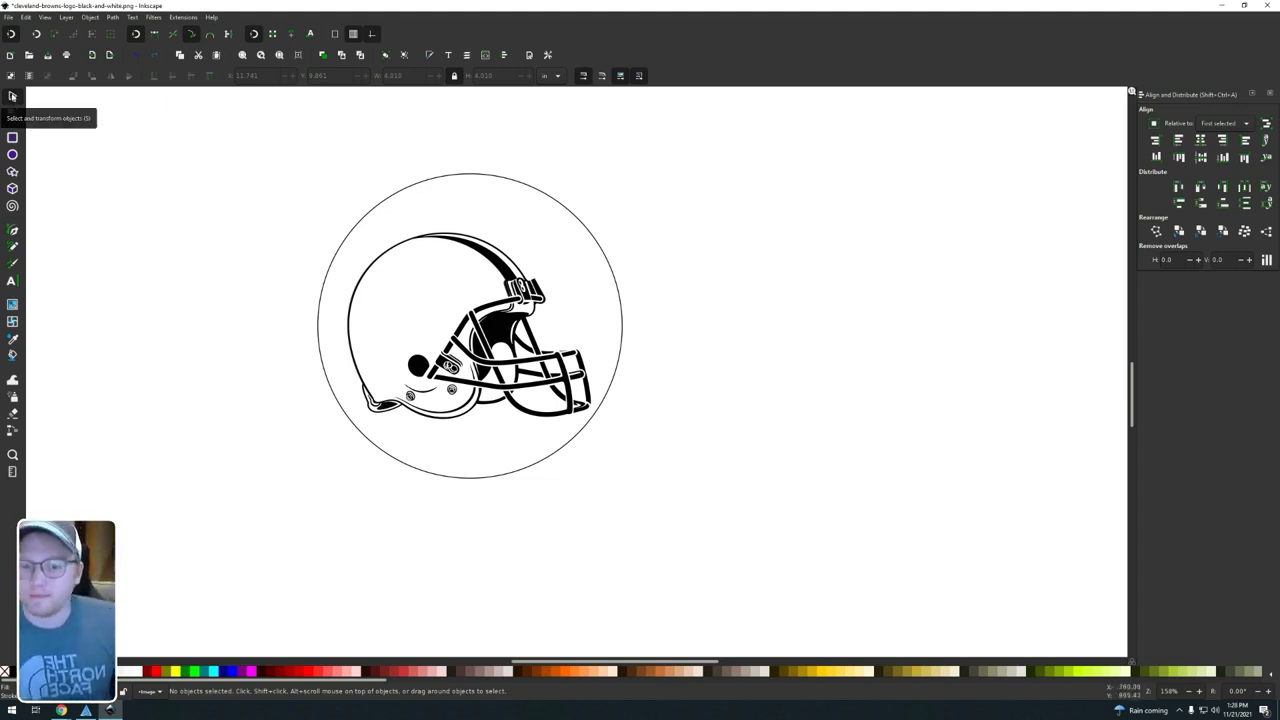
# Step: Try moving the circle on its own away from the helmet and undo the move
pyautogui.click(480, 335)
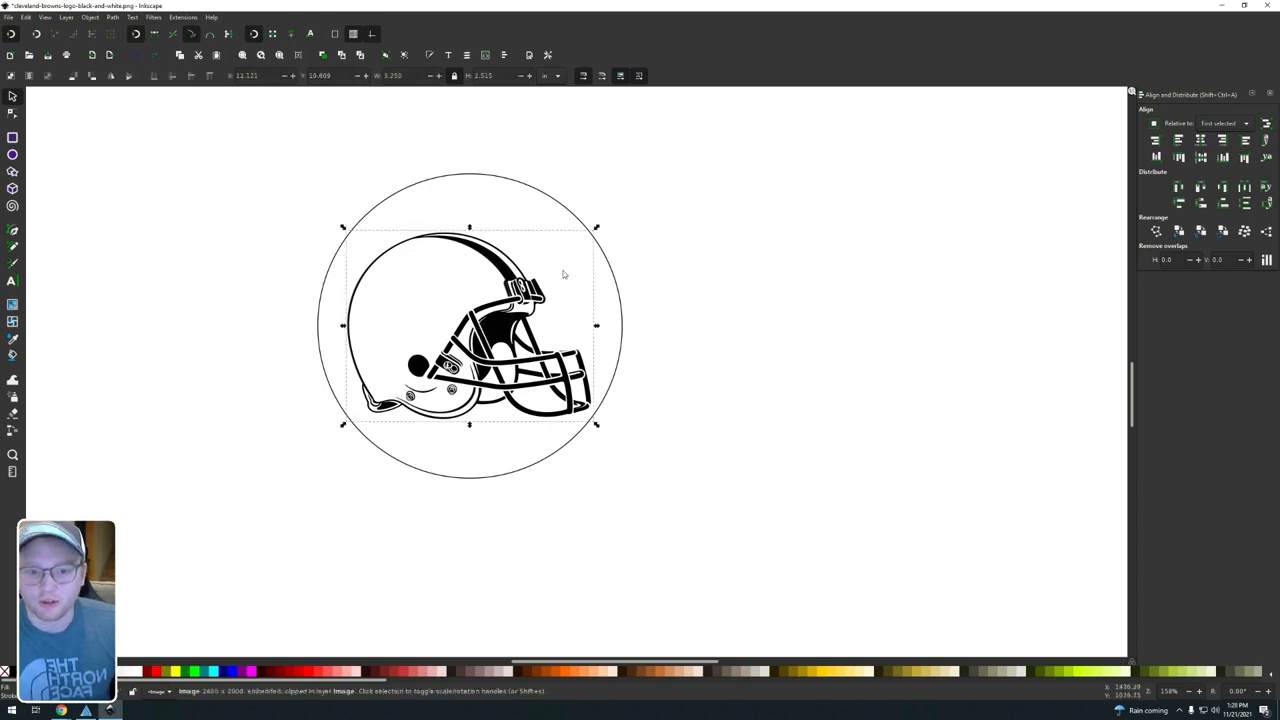
pyautogui.click(523, 183)
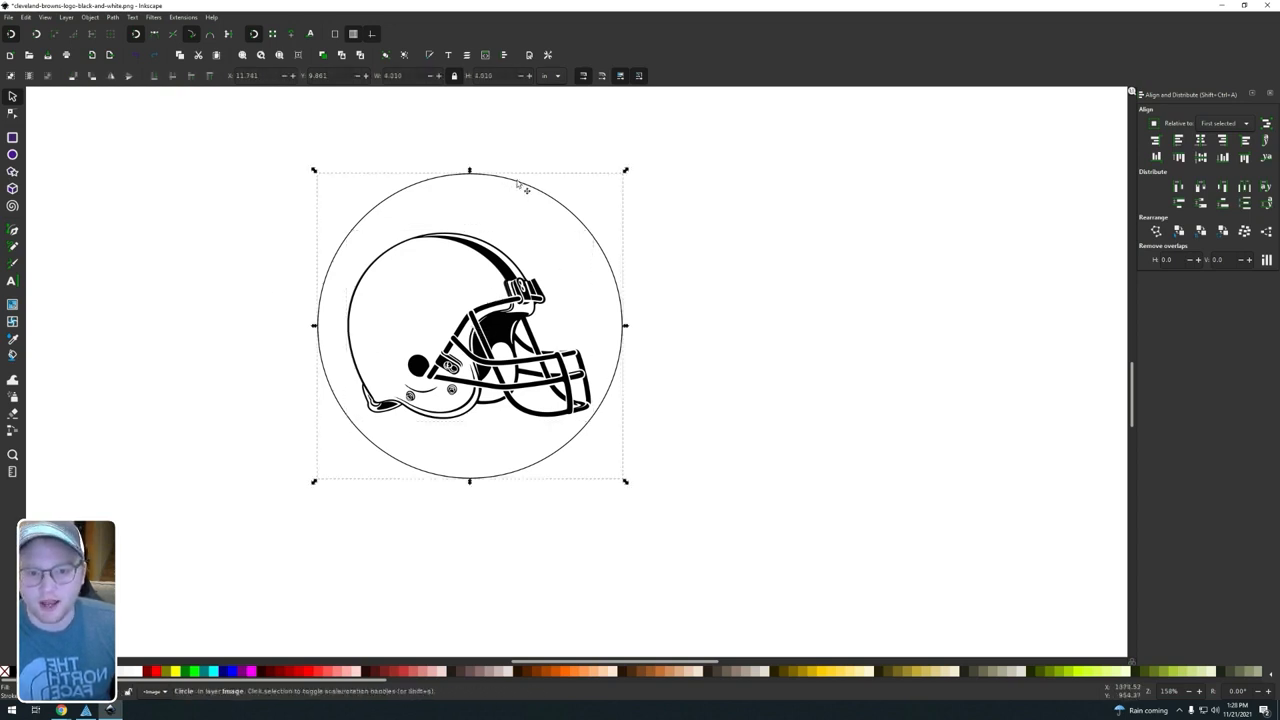
pyautogui.moveTo(523, 183); pyautogui.dragTo(708, 287)
pyautogui.hotkey('ctrl', 'z')
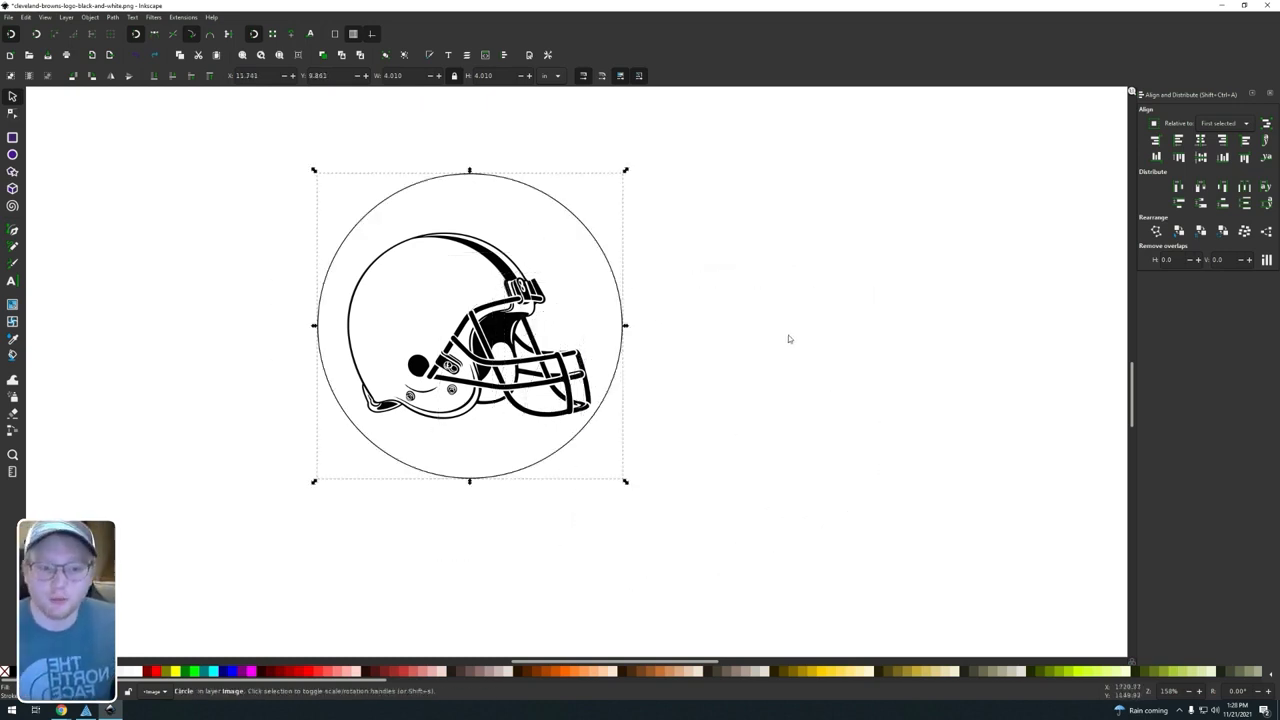
# Step: Select both the helmet image and the circle and group them into one object
pyautogui.click(803, 350)
pyautogui.hotkey('ctrl', 'a')
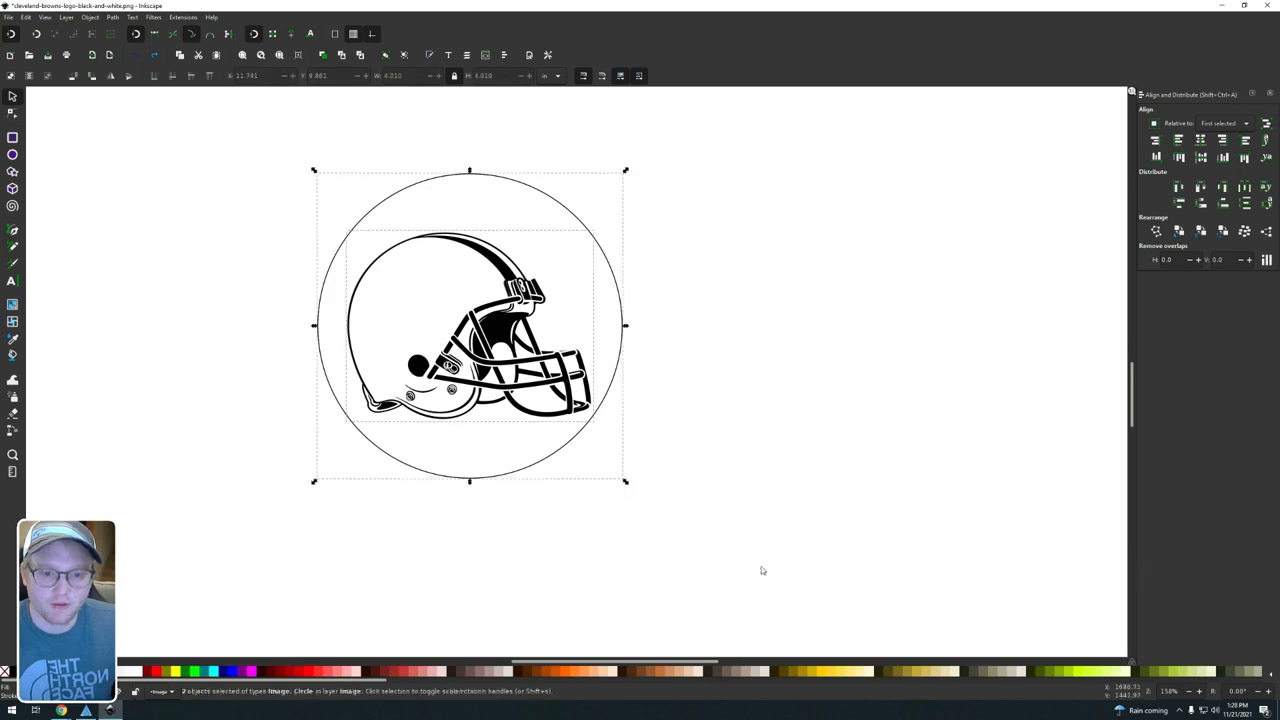
pyautogui.click(90, 18)
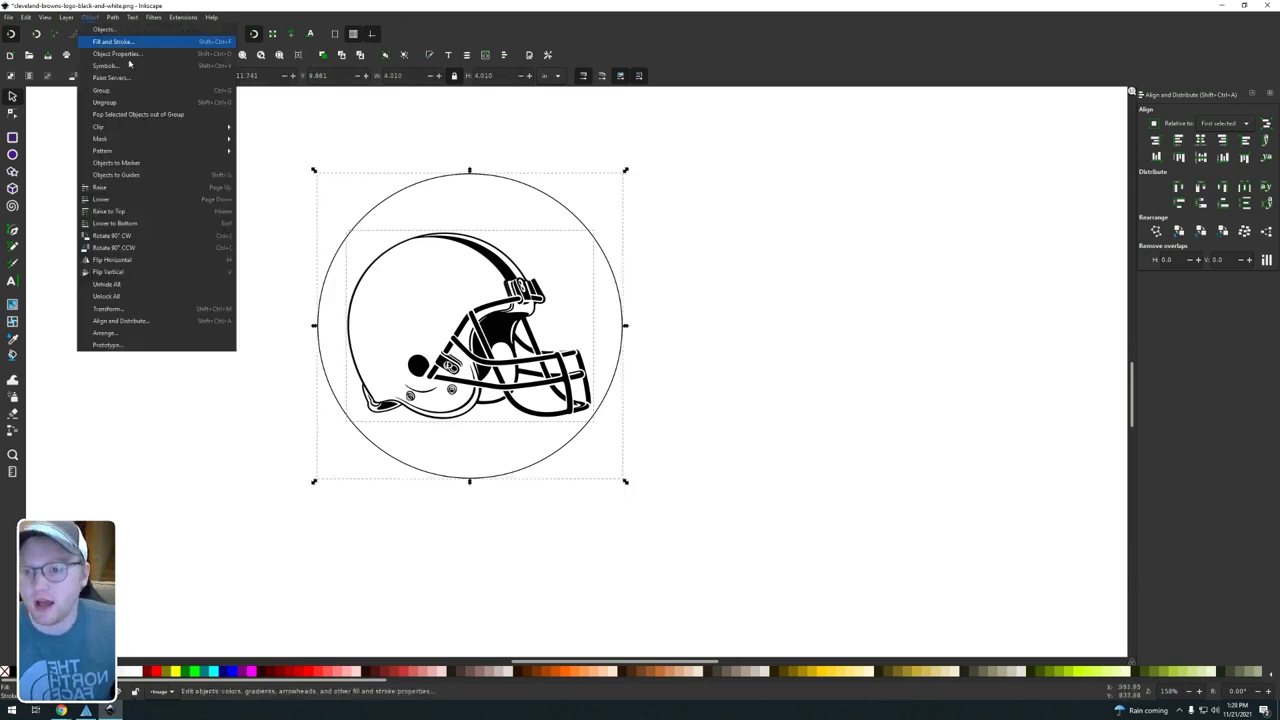
pyautogui.click(114, 92)
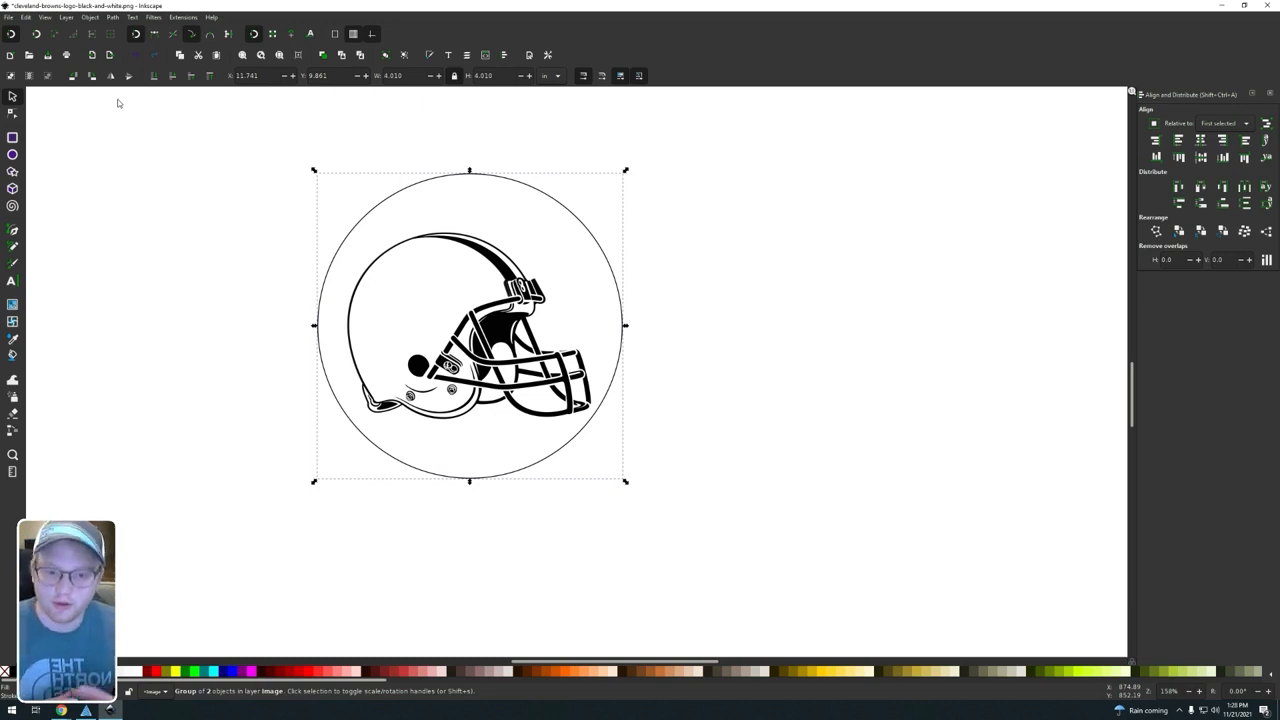
pyautogui.click(582, 175)
pyautogui.click(471, 179)
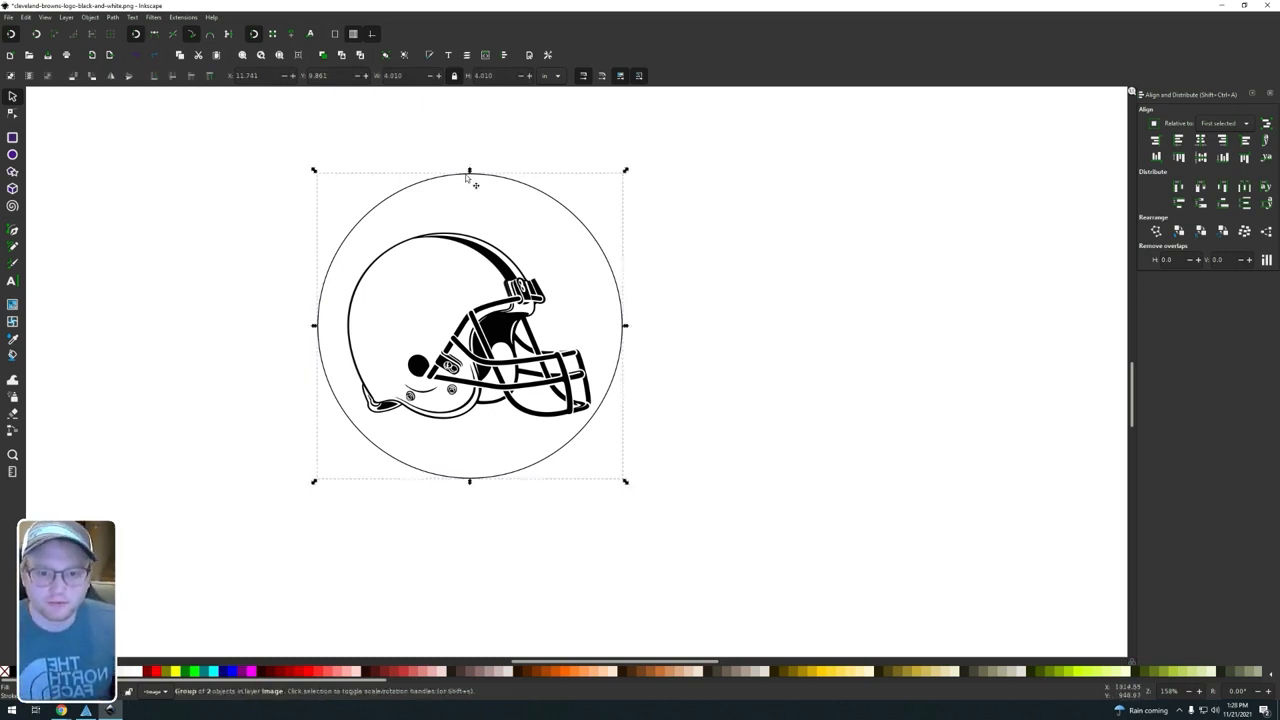
# Step: Try moving the helmet inside the group away from the circle and undo the move
pyautogui.click(920, 440)
pyautogui.click(445, 292)
pyautogui.moveTo(445, 292); pyautogui.dragTo(679, 322)
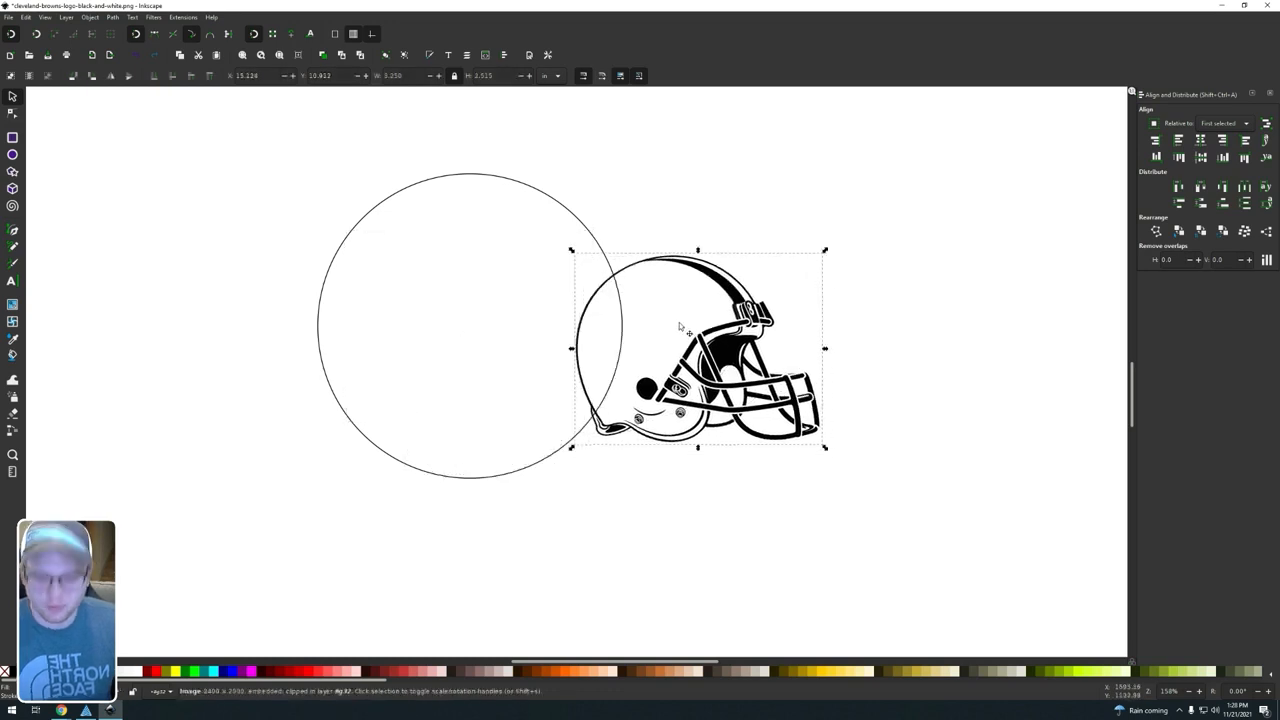
pyautogui.hotkey('ctrl', 'z')
# Step: Add the circle to the helmet selection and group the two objects again
pyautogui.keyDown('shift'); pyautogui.click(462, 177); pyautogui.keyUp('shift')
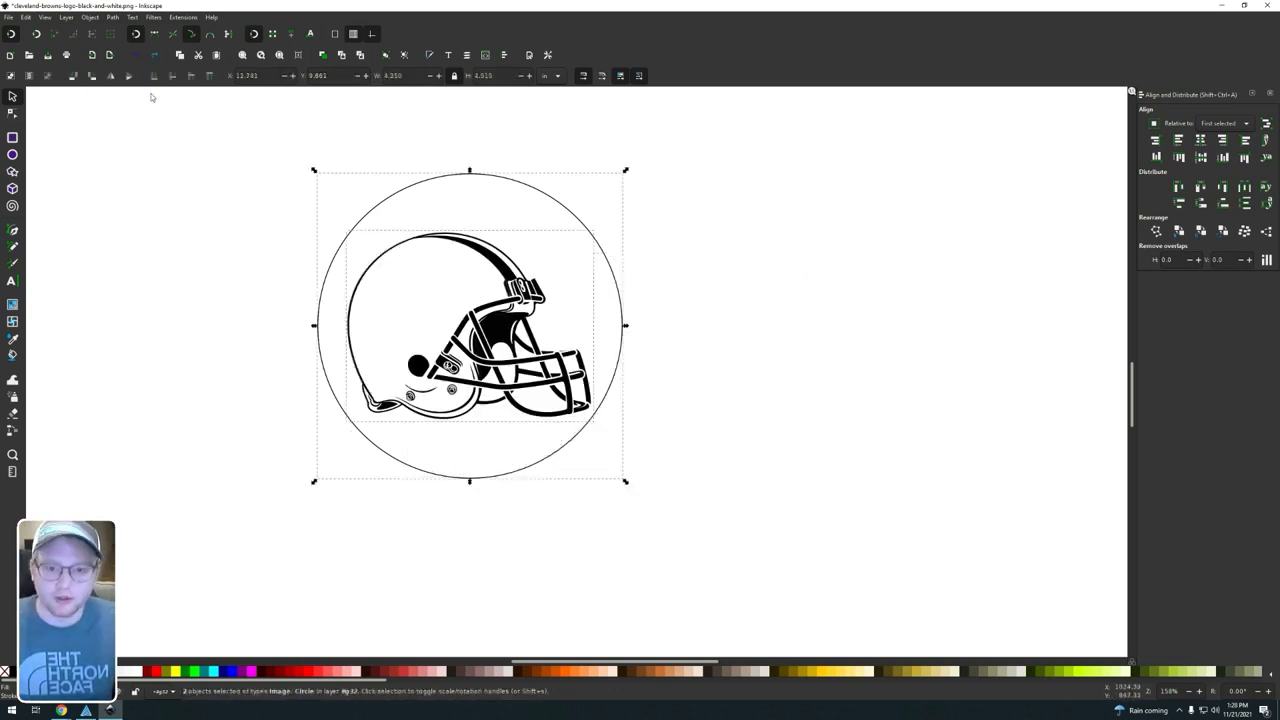
pyautogui.click(95, 19)
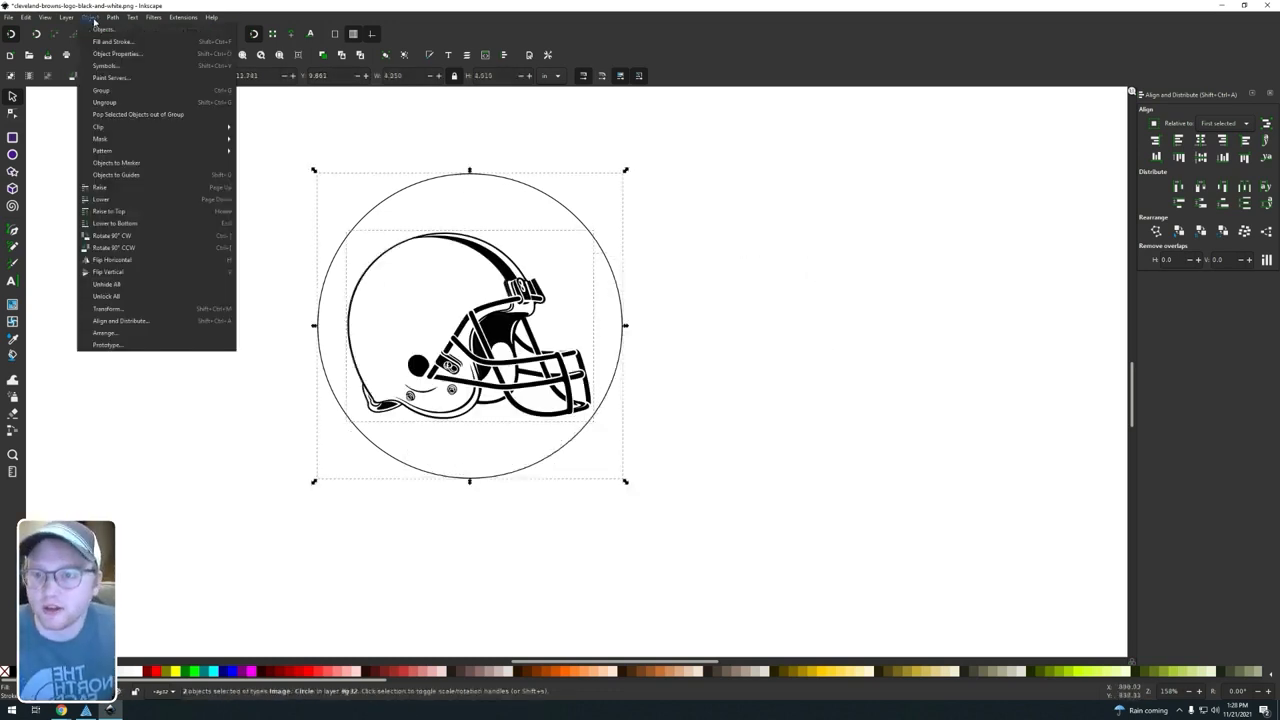
pyautogui.click(116, 96)
pyautogui.click(643, 280)
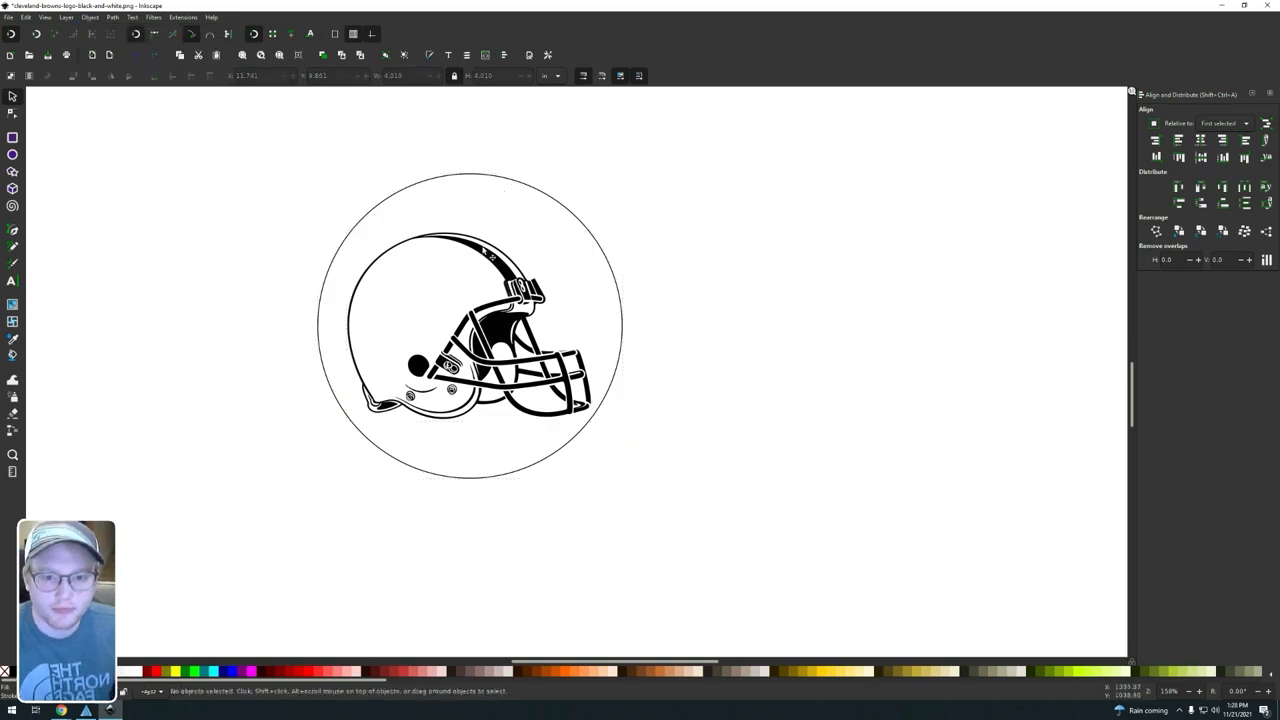
# Step: Move the grouped helmet and circle about 0.9 in to the right and 0.3 in up
pyautogui.click(463, 262)
pyautogui.moveTo(463, 262); pyautogui.dragTo(531, 241)
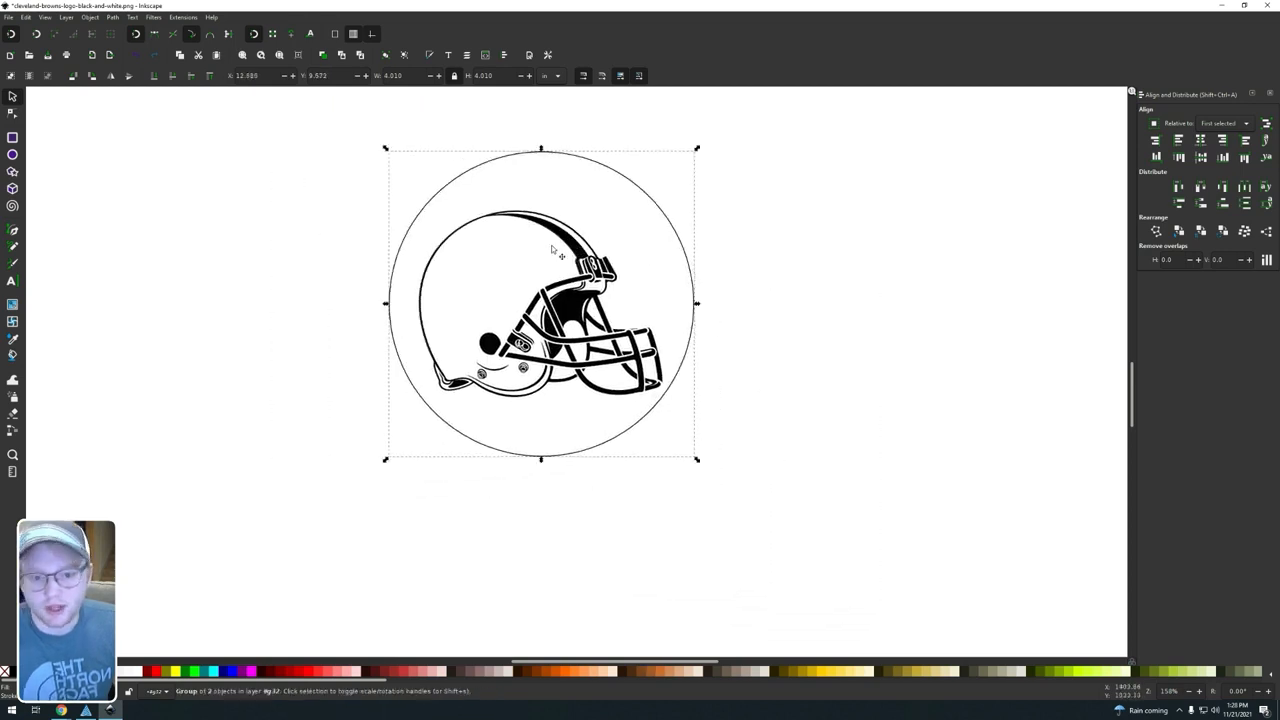
pyautogui.click(714, 344)
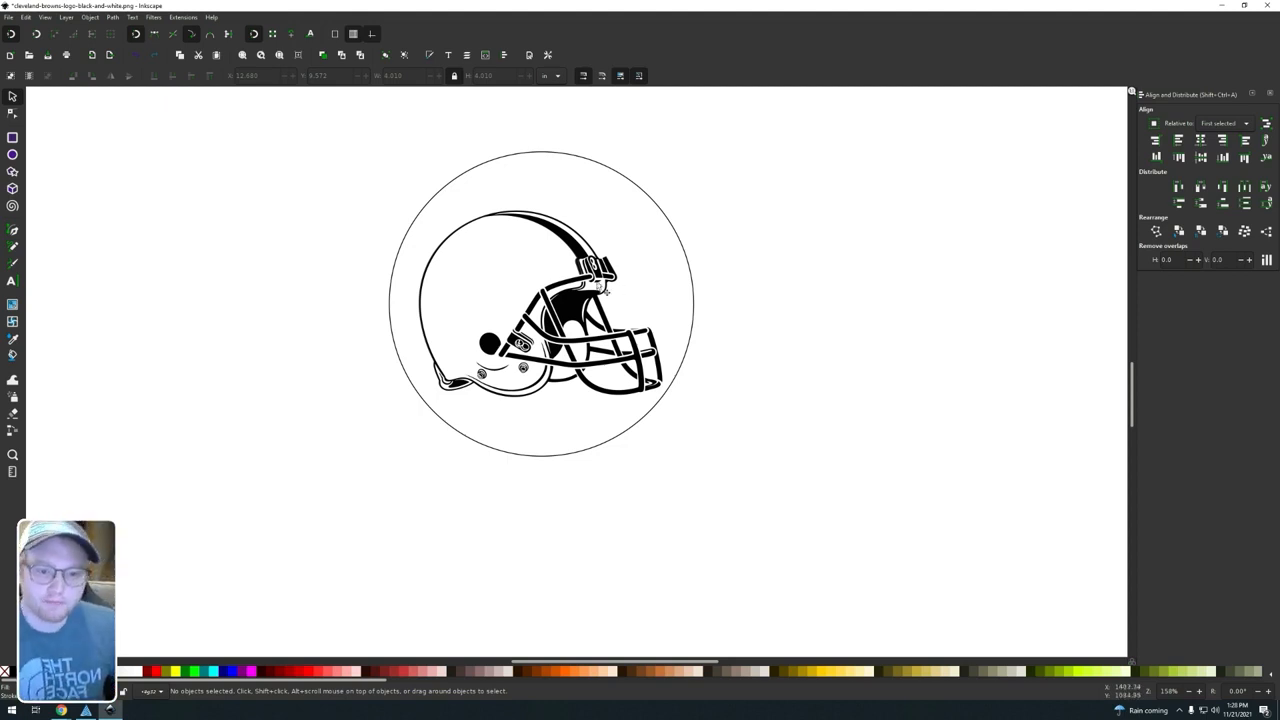
# Step: Select the helmet and circle group and resize the page to fit it
pyautogui.click(603, 288)
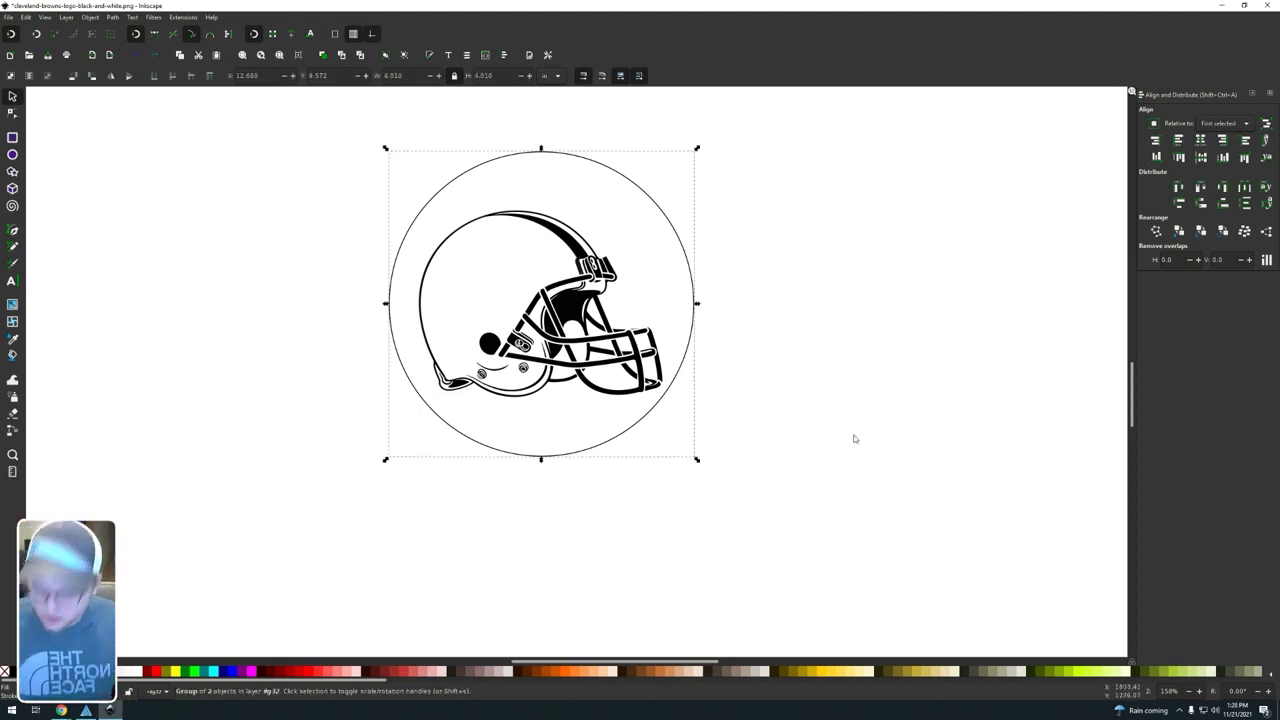
pyautogui.scroll(1, 809, 409)
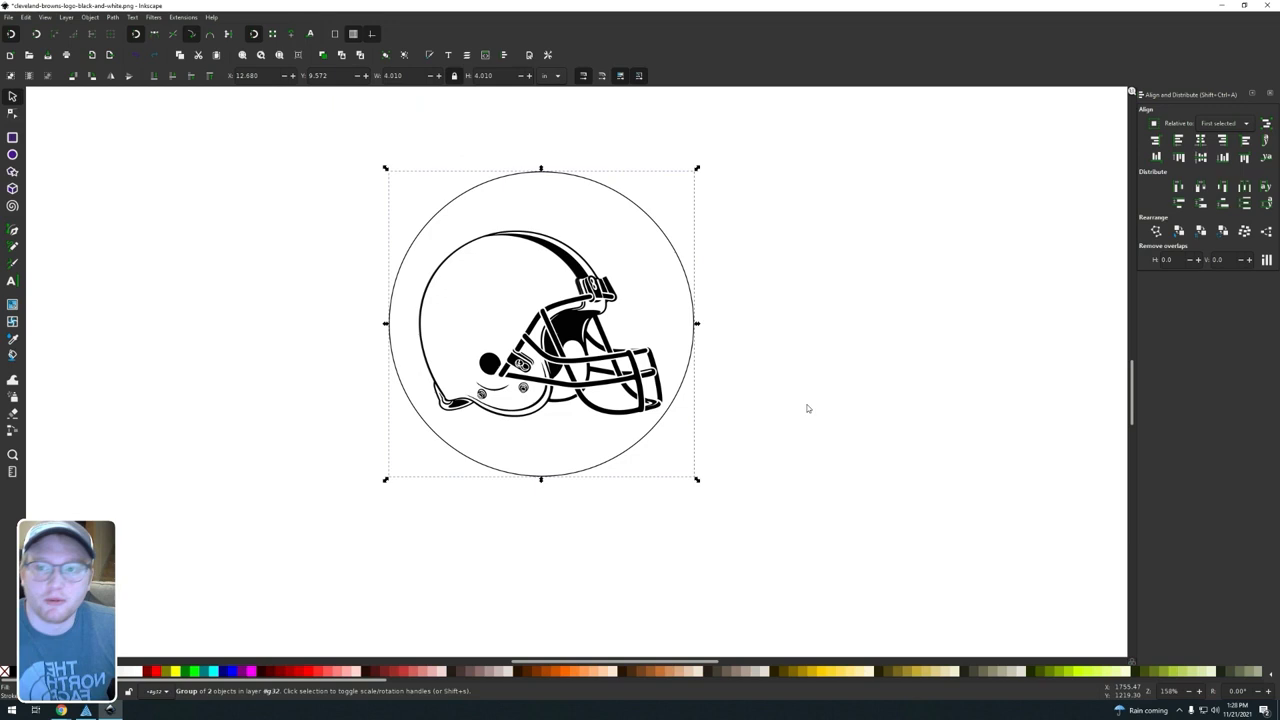
pyautogui.click(10, 17)
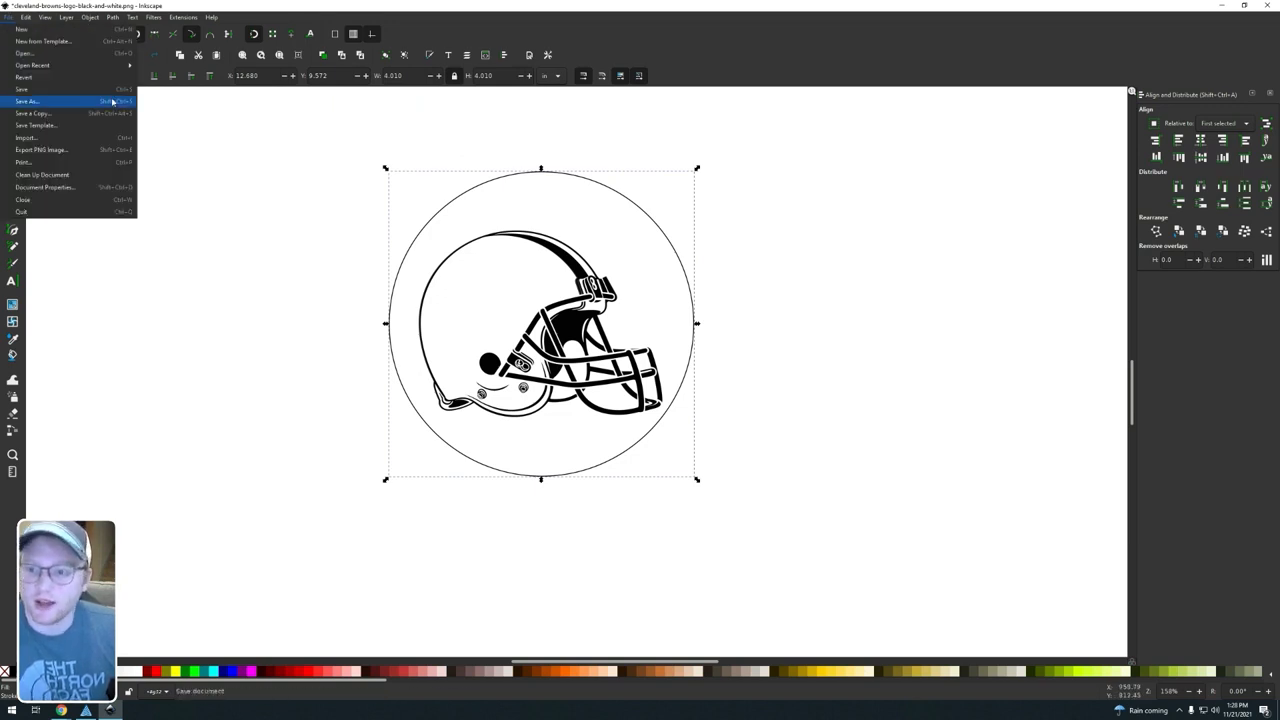
pyautogui.moveTo(26, 17)
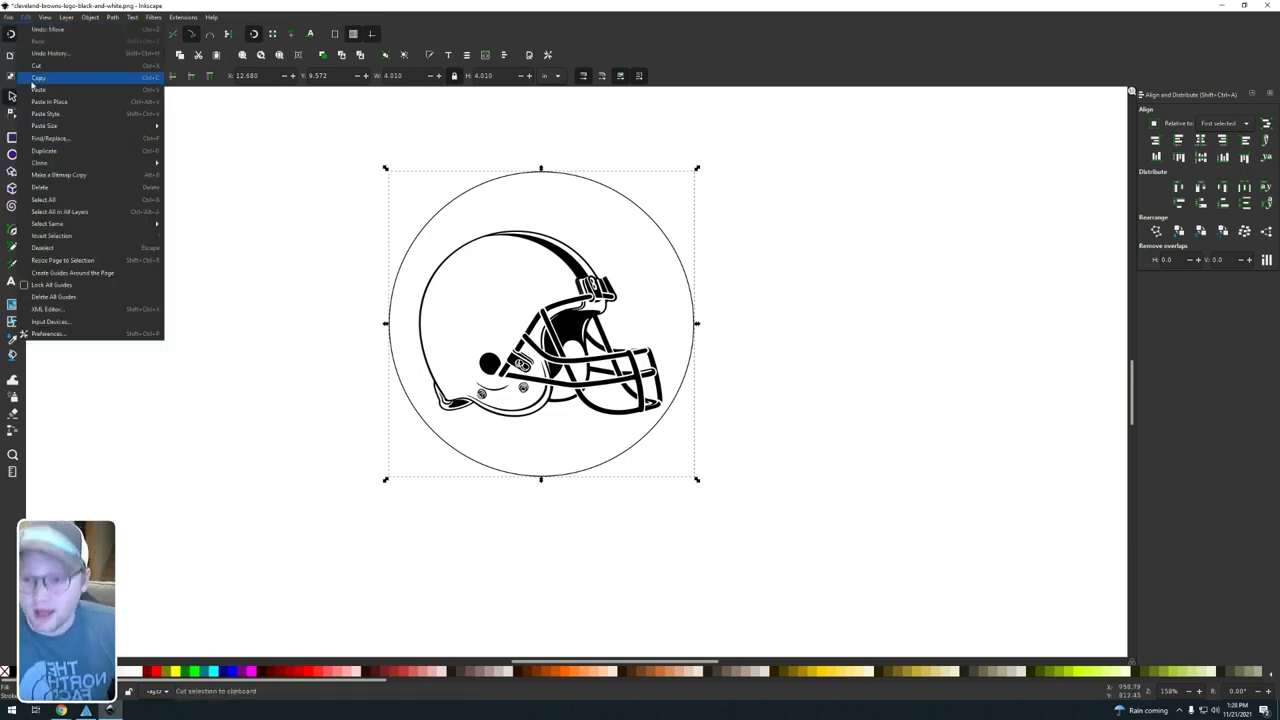
pyautogui.click(80, 260)
# Step: Hide the page border in the document properties
pyautogui.click(10, 17)
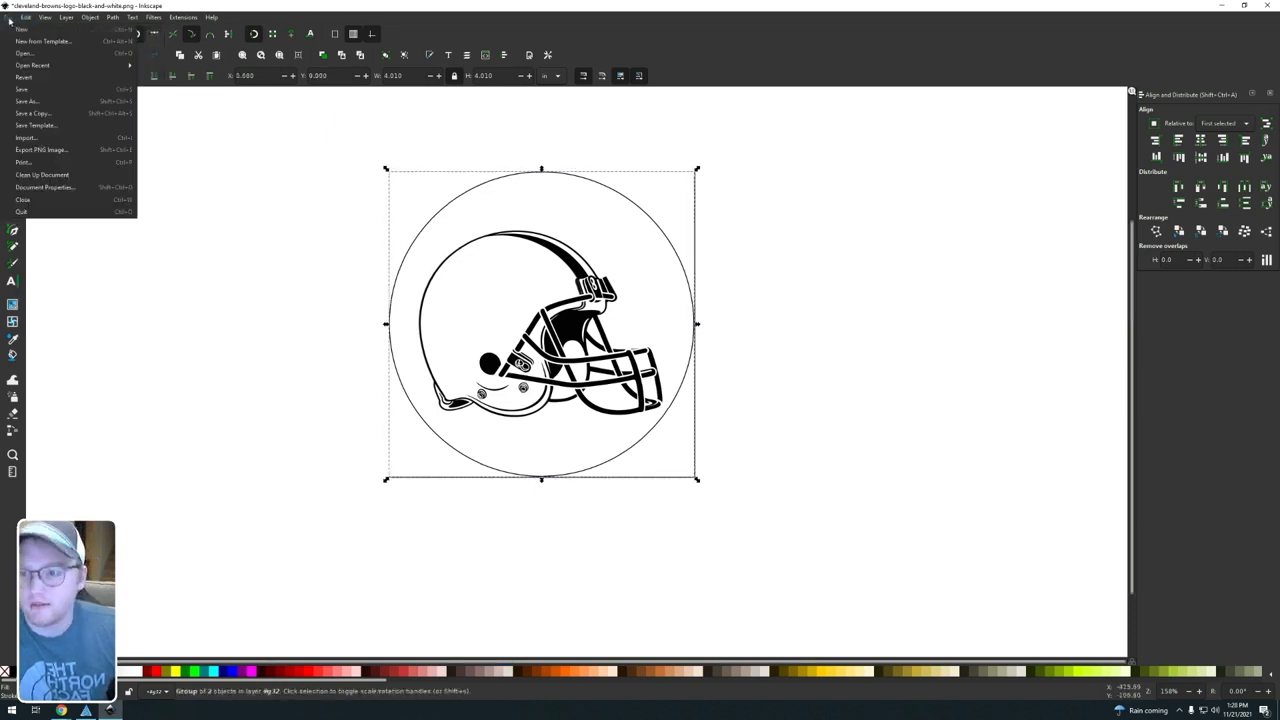
pyautogui.click(55, 194)
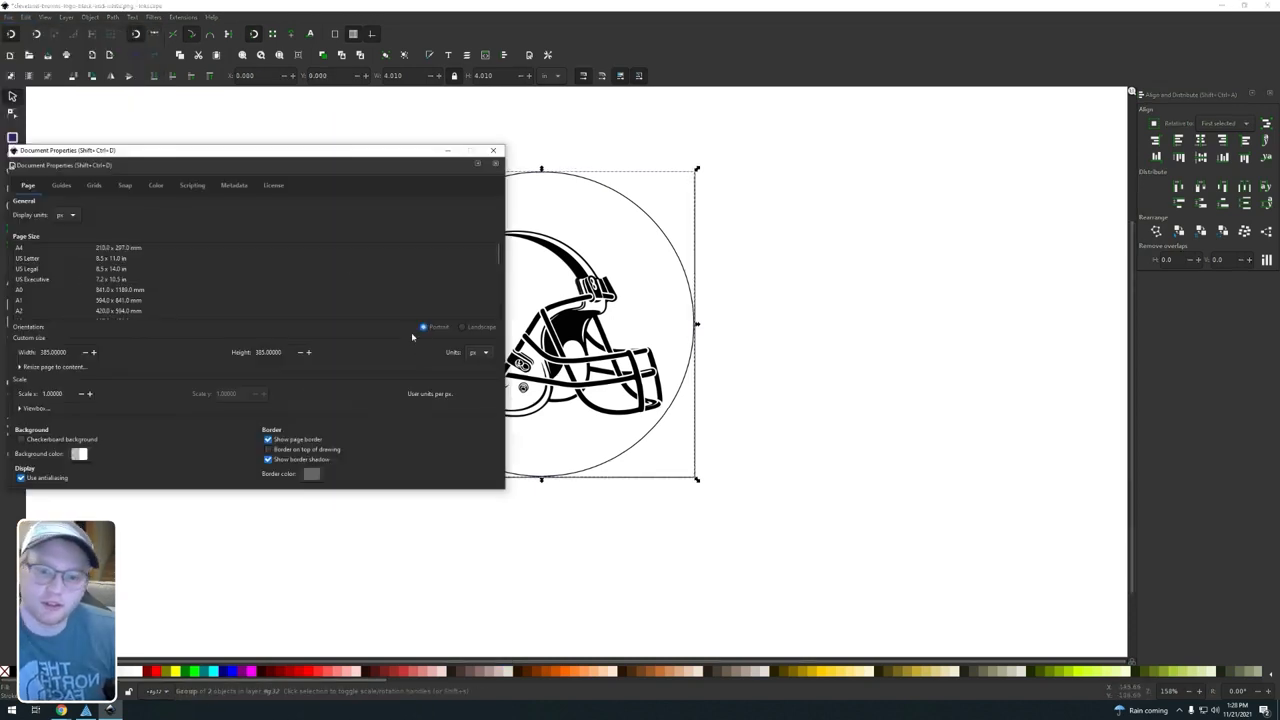
pyautogui.click(268, 439)
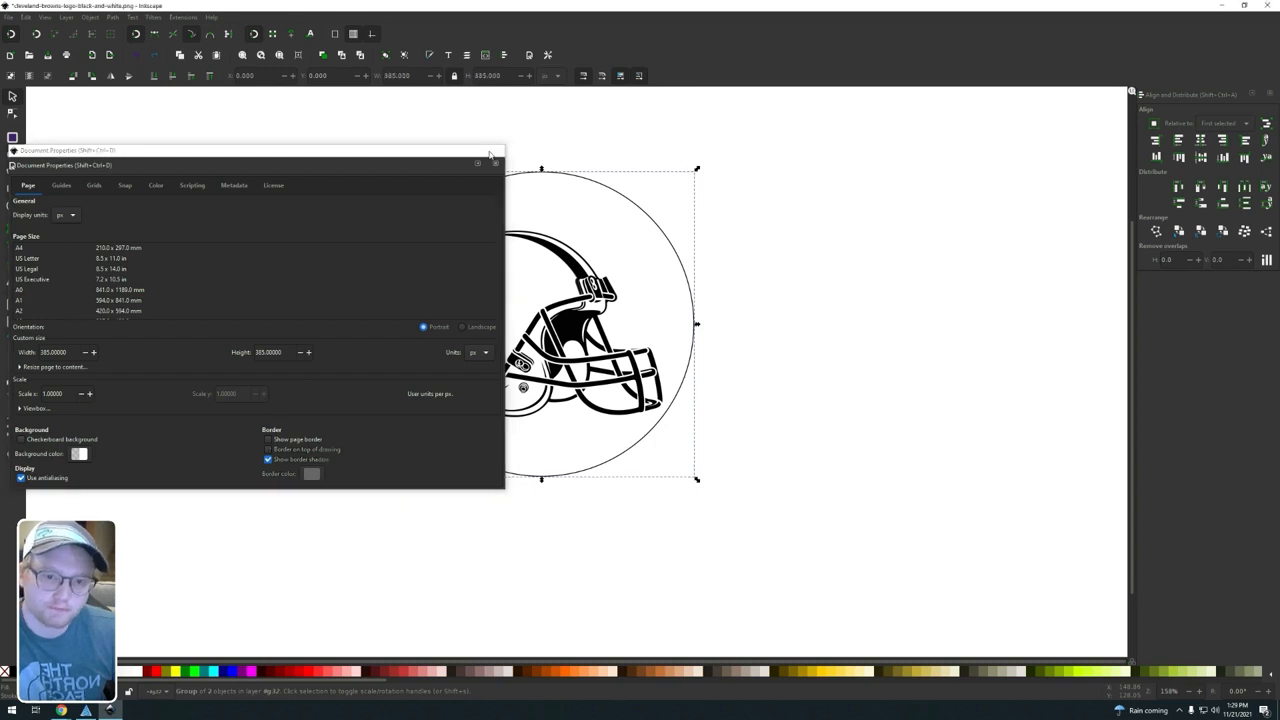
pyautogui.click(490, 153)
# Step: Deselect the group and print the drawing to the Full Spectrum Engineering Driver
pyautogui.click(774, 302)
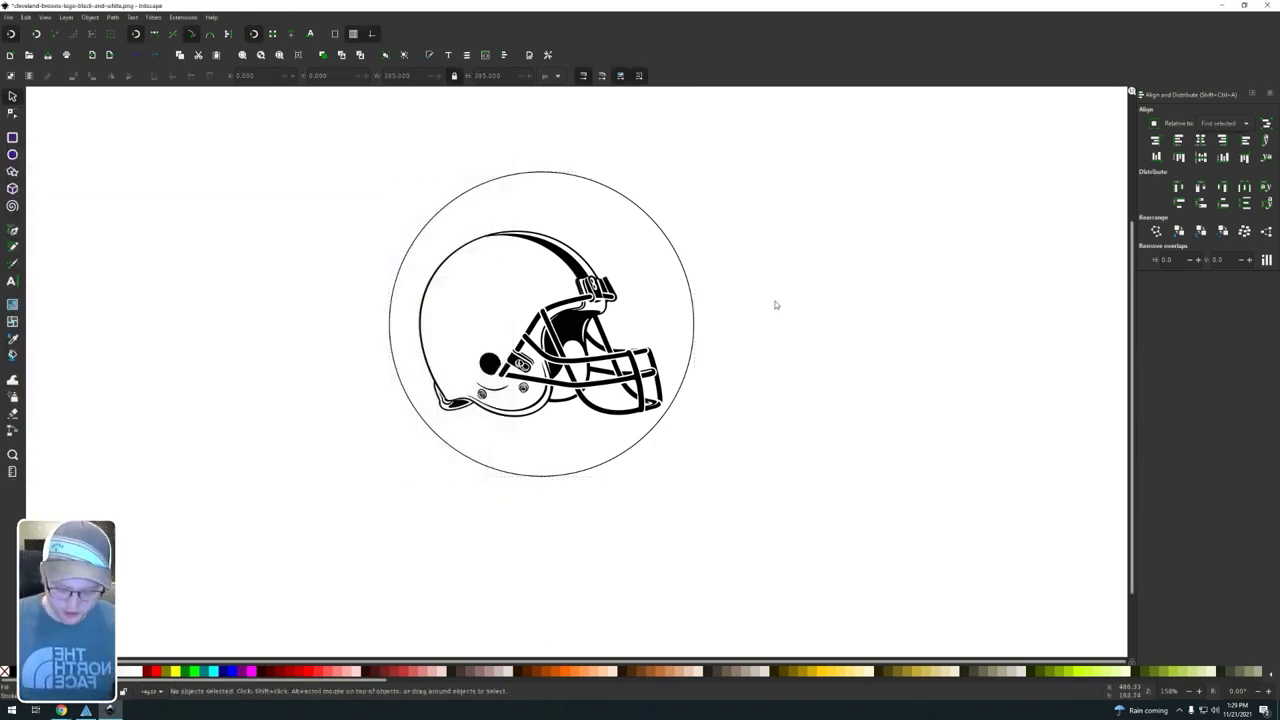
pyautogui.hotkey('ctrl', 'p')
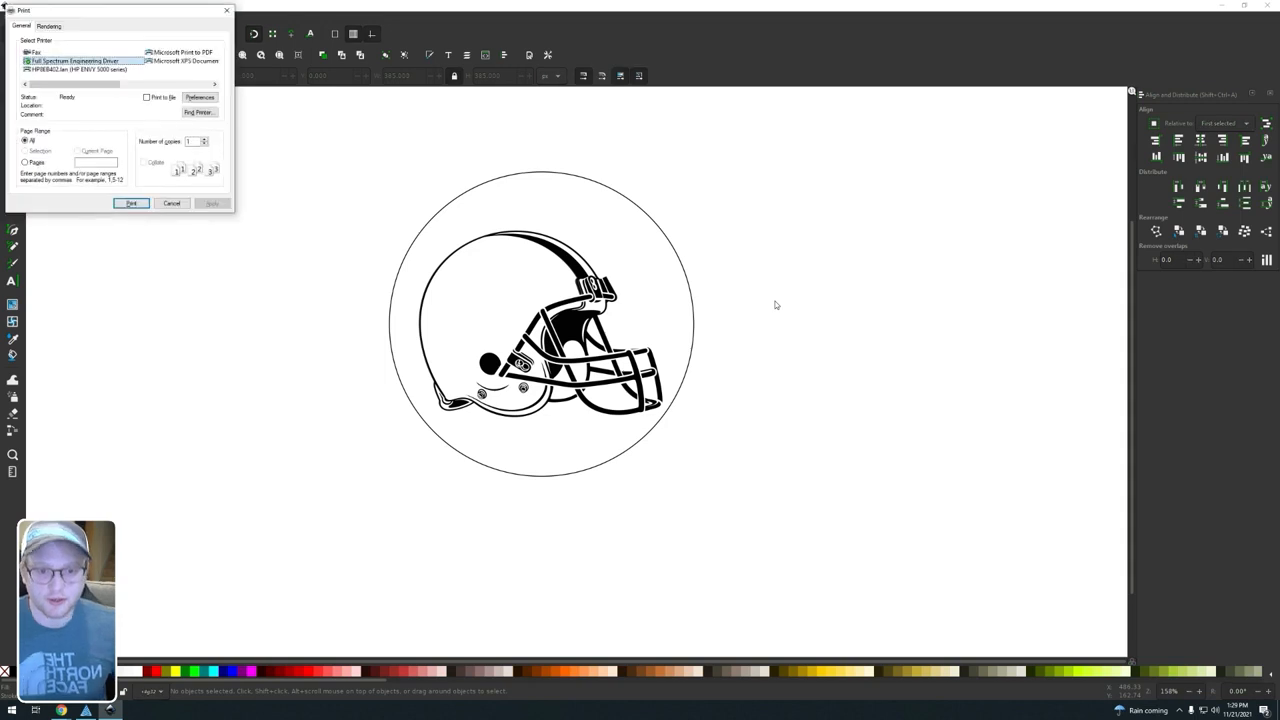
pyautogui.click(134, 203)
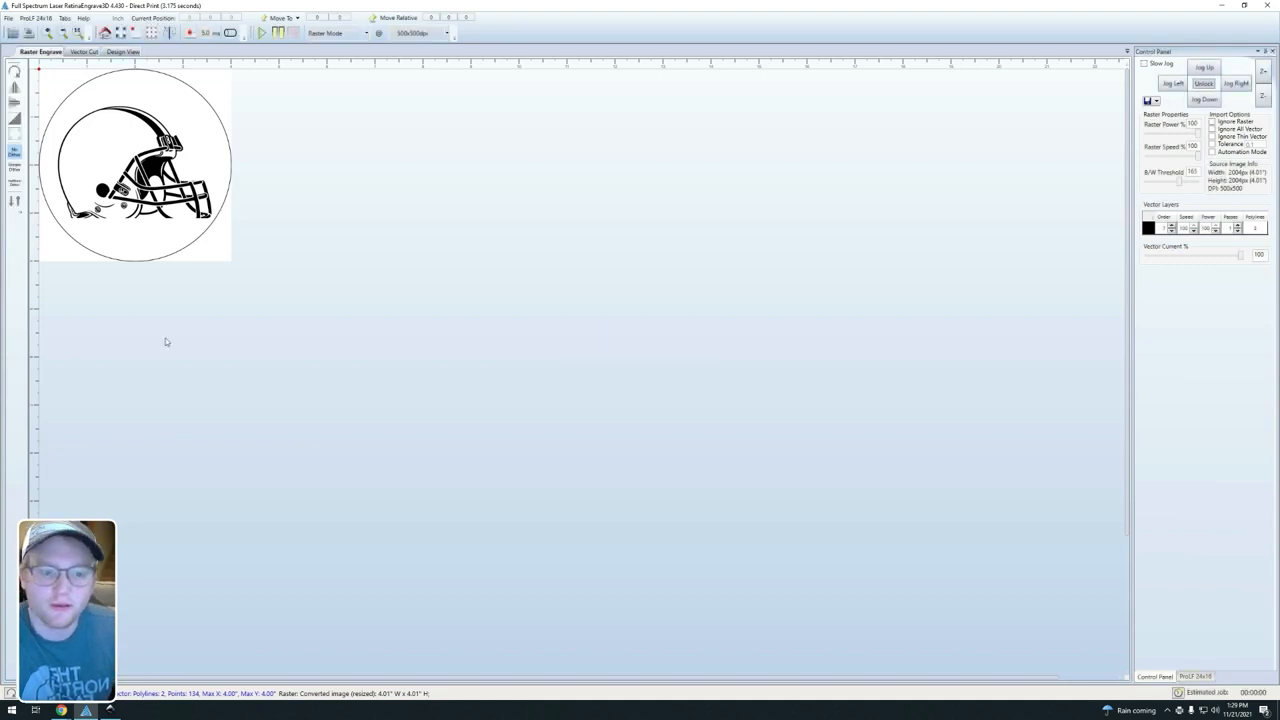
# Step: In the vector cut view, assign the rectangle around the helmet to the red layer, leaving the circle black
pyautogui.click(70, 53)
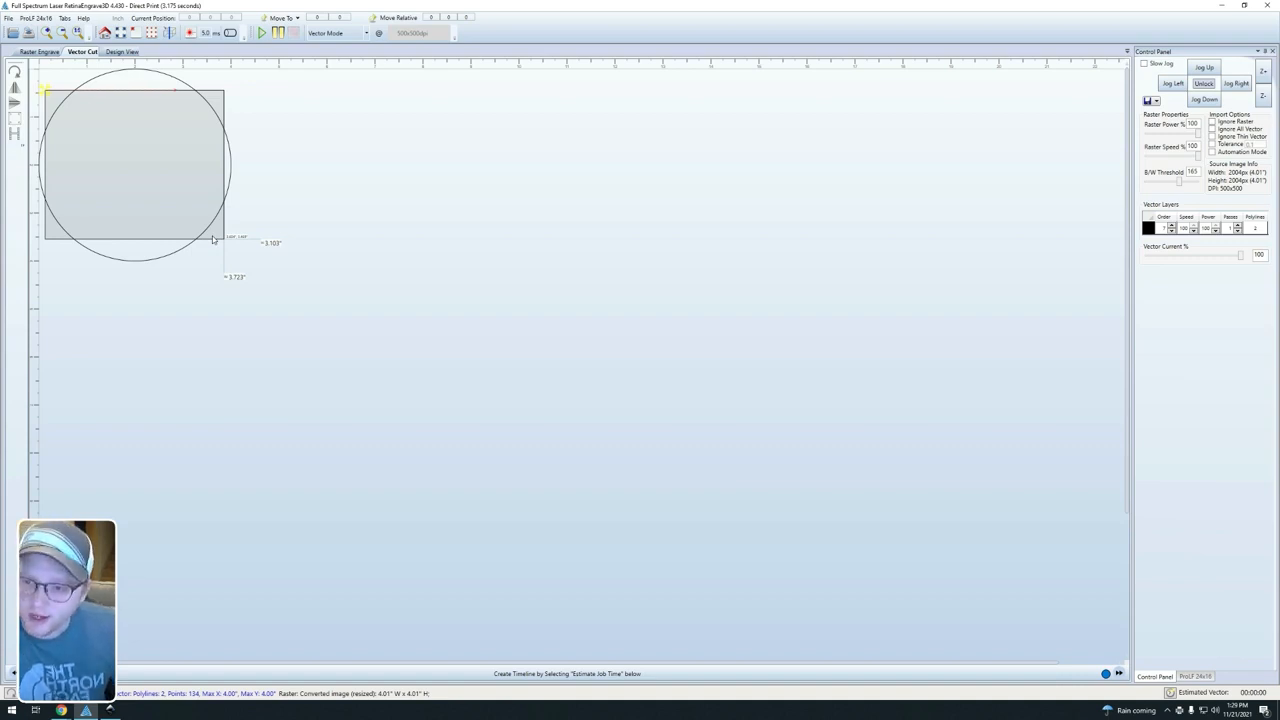
pyautogui.rightClick(214, 241)
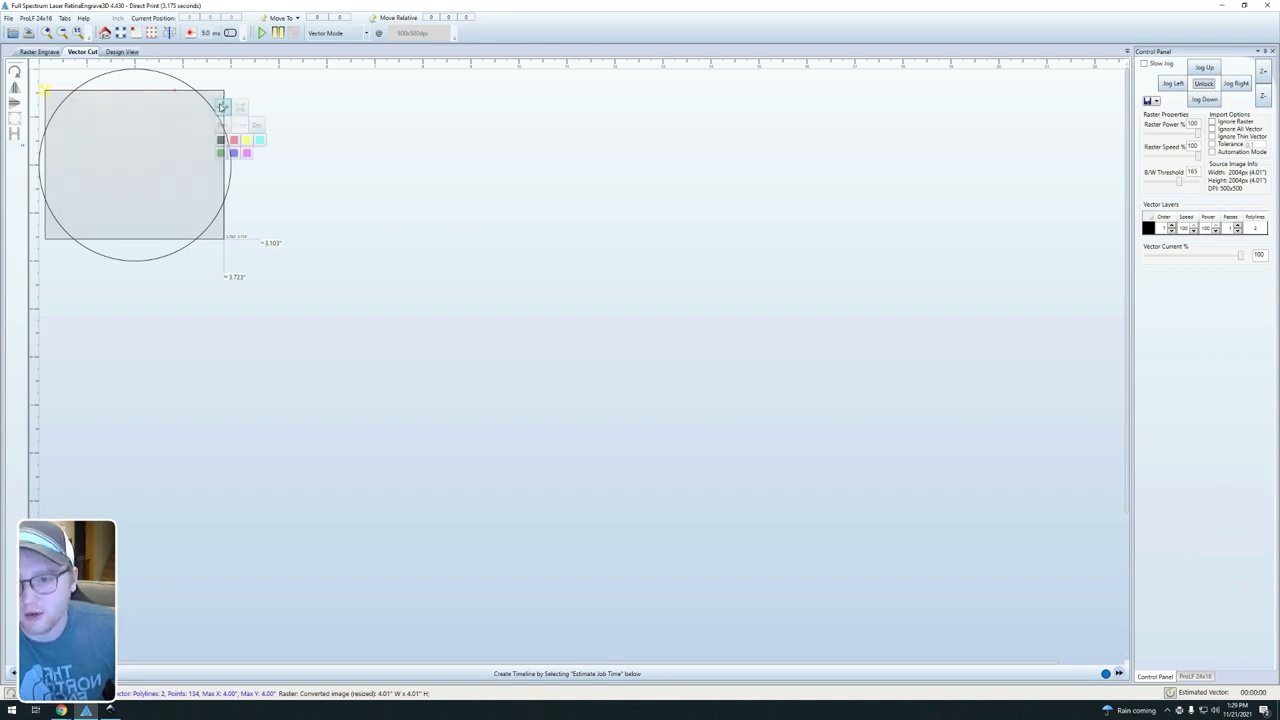
pyautogui.click(228, 165)
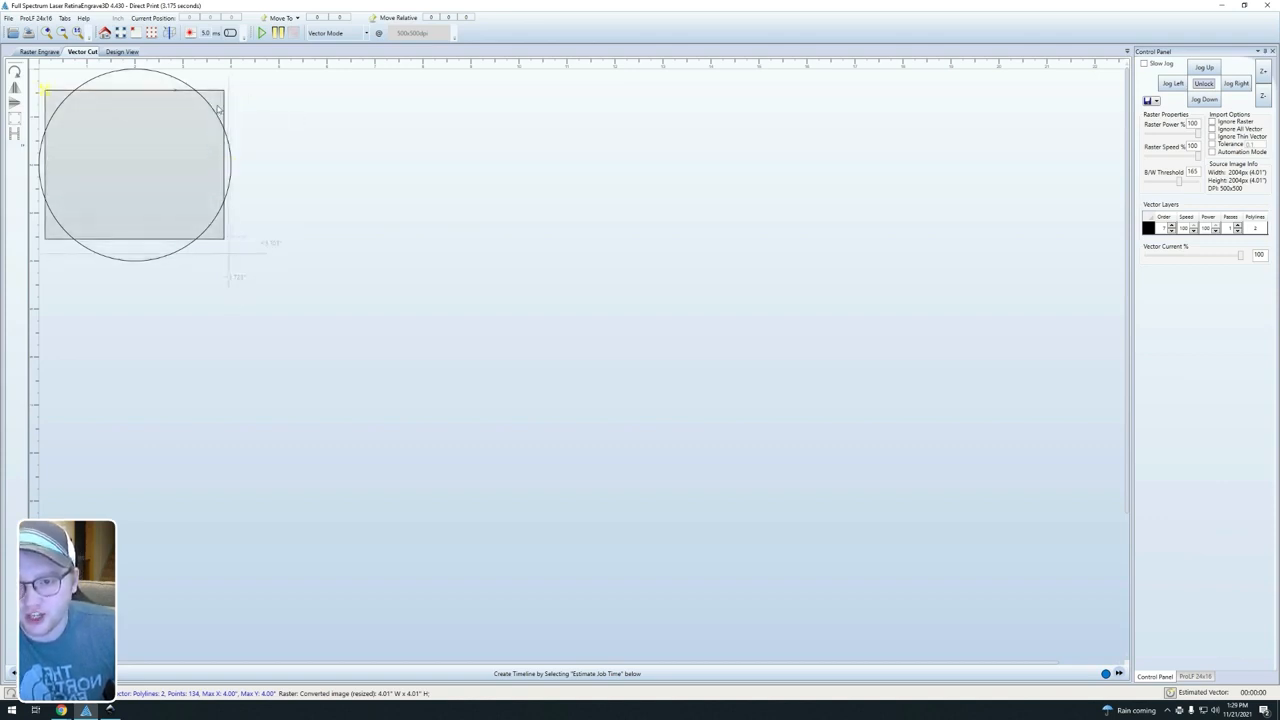
pyautogui.click(45, 90)
pyautogui.click(231, 138)
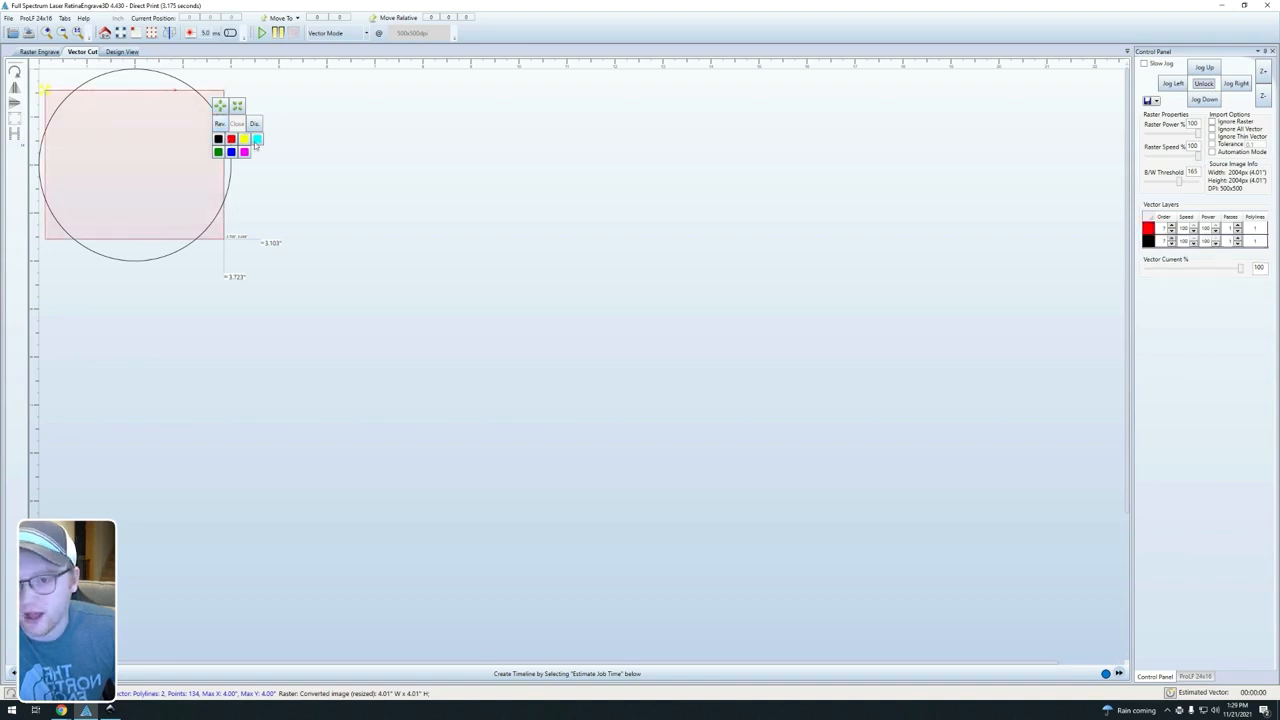
# Step: Set the red vector layer's passes to 0, deselect the rectangle, and check the raster engraving view
pyautogui.click(1239, 232)
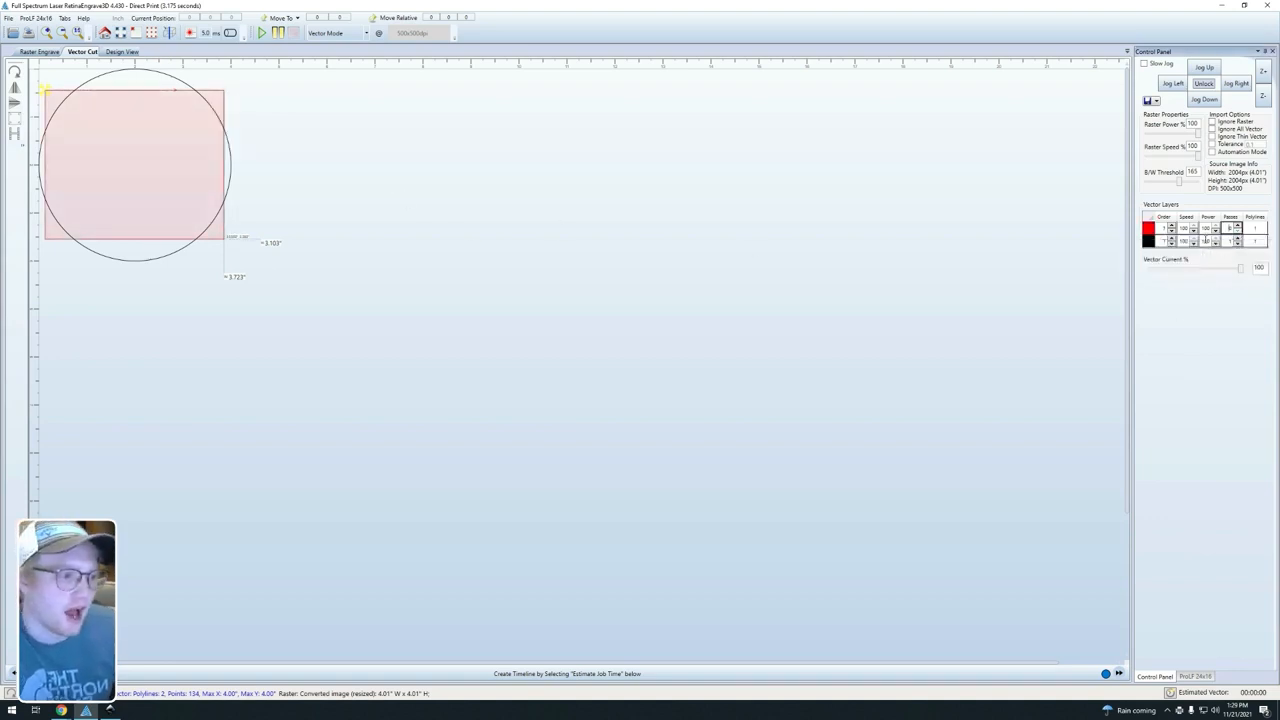
pyautogui.click(100, 68)
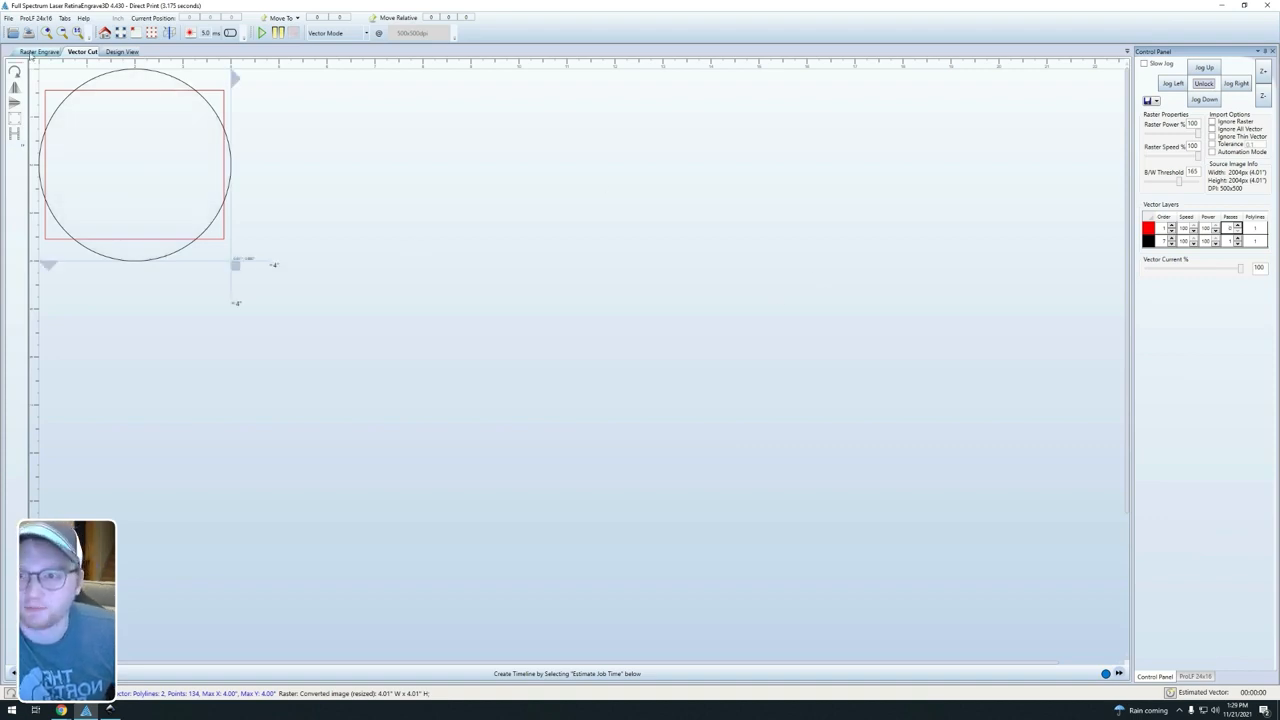
pyautogui.click(38, 52)
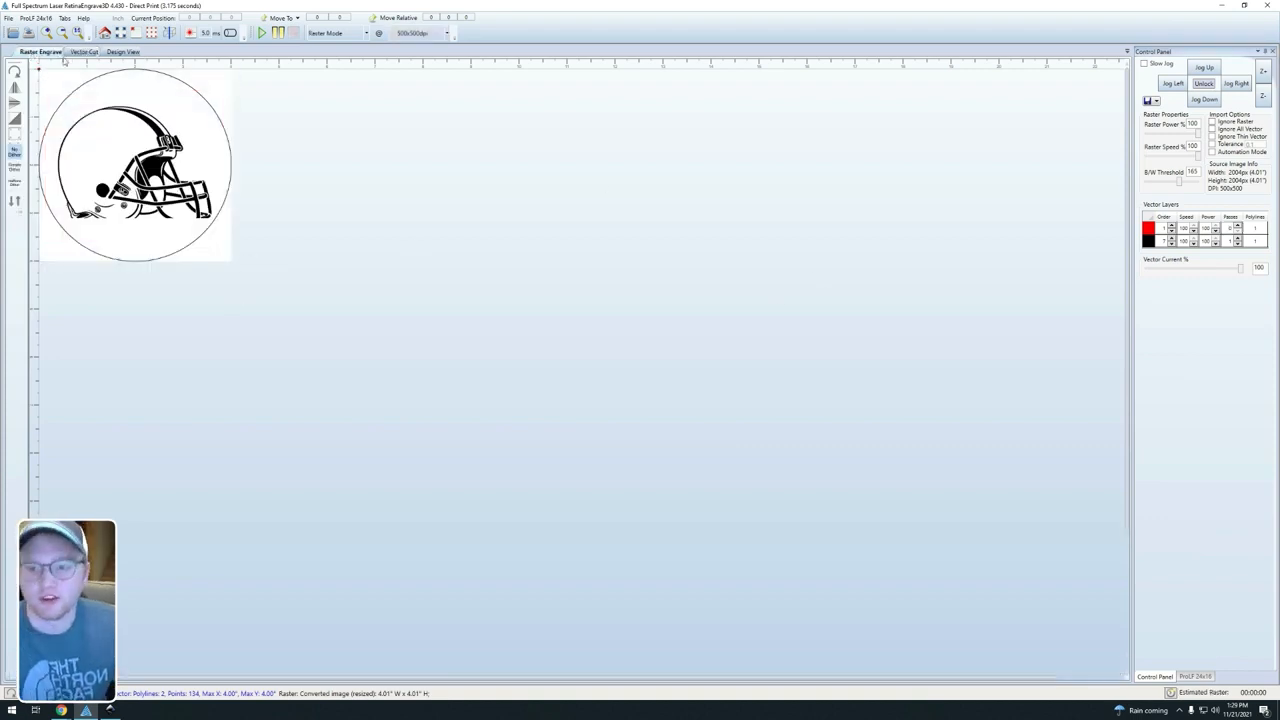
pyautogui.click(77, 53)
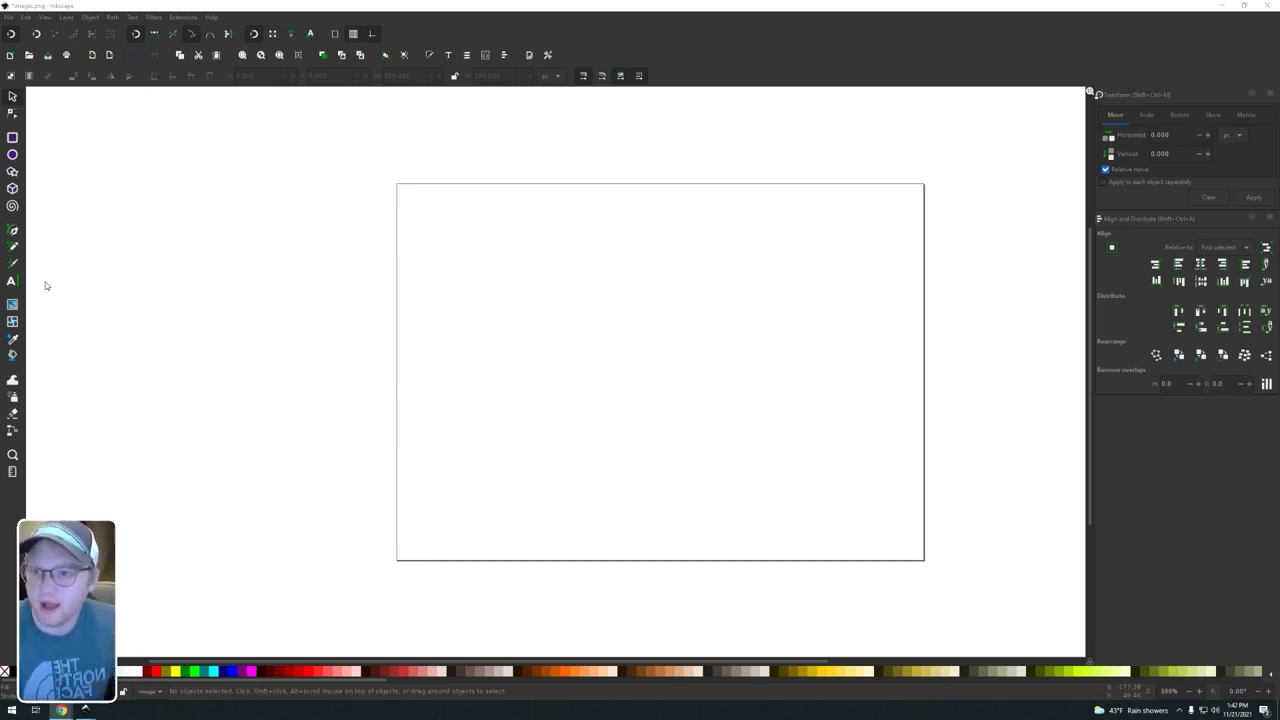
# Step: In Inkscape, open cleveland-browns-logo-black-and-white.png and accept the PNG import settings
pyautogui.click(7, 18)
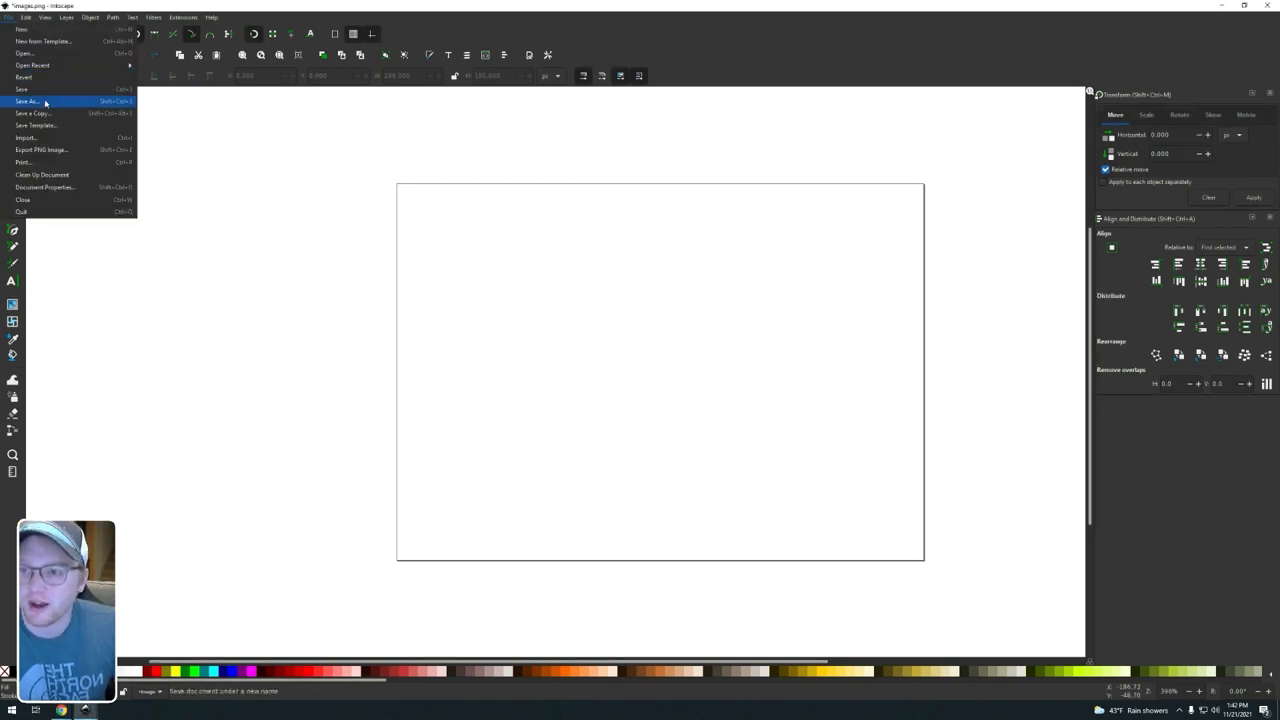
pyautogui.click(45, 55)
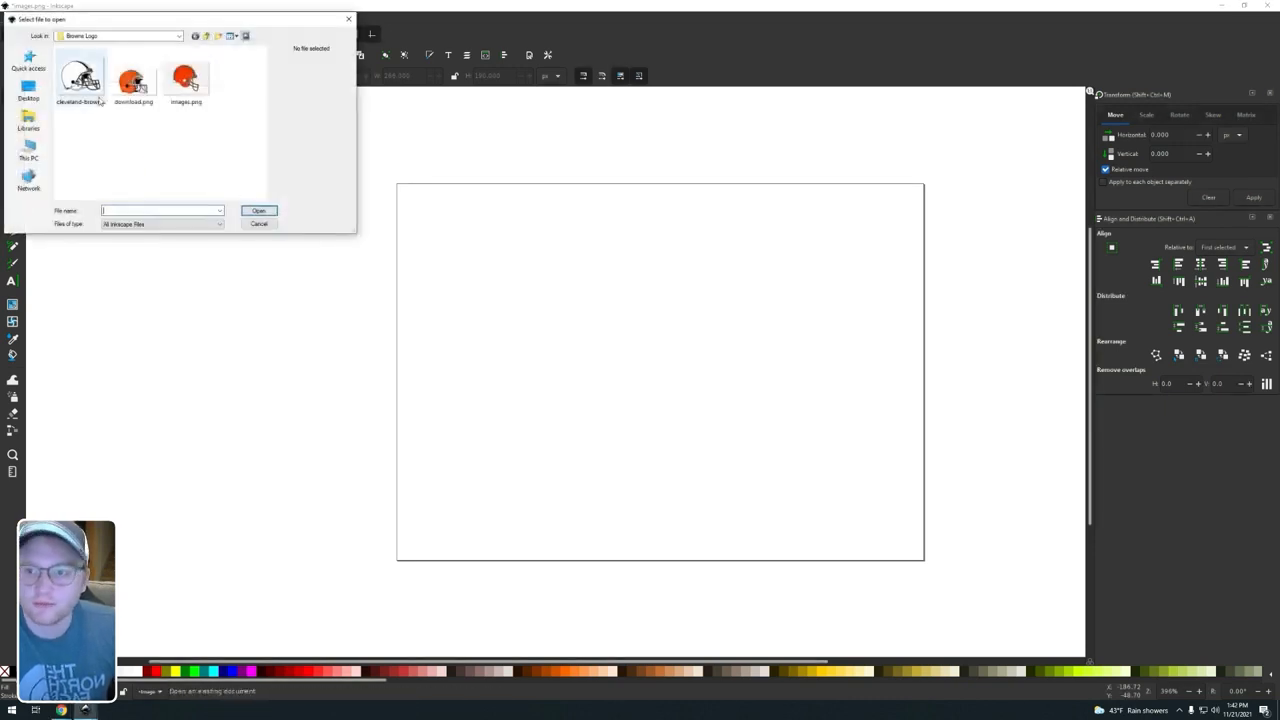
pyautogui.click(80, 82)
pyautogui.click(258, 212)
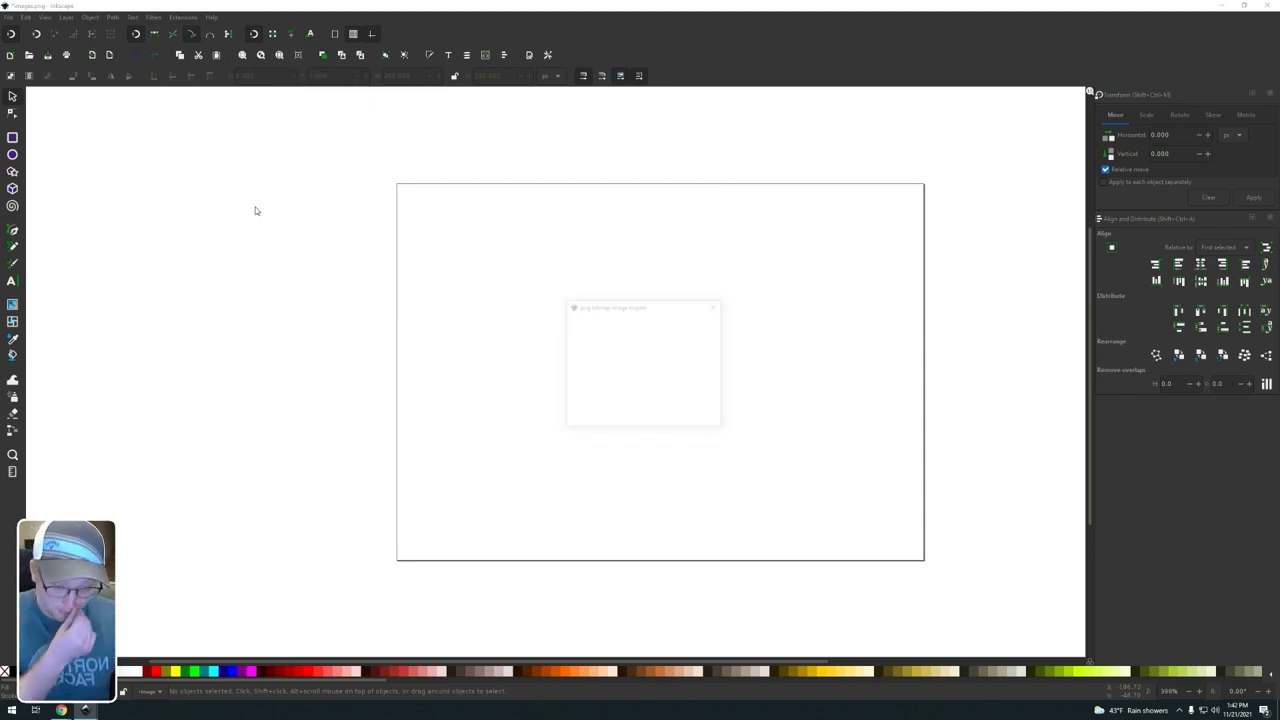
pyautogui.click(701, 419)
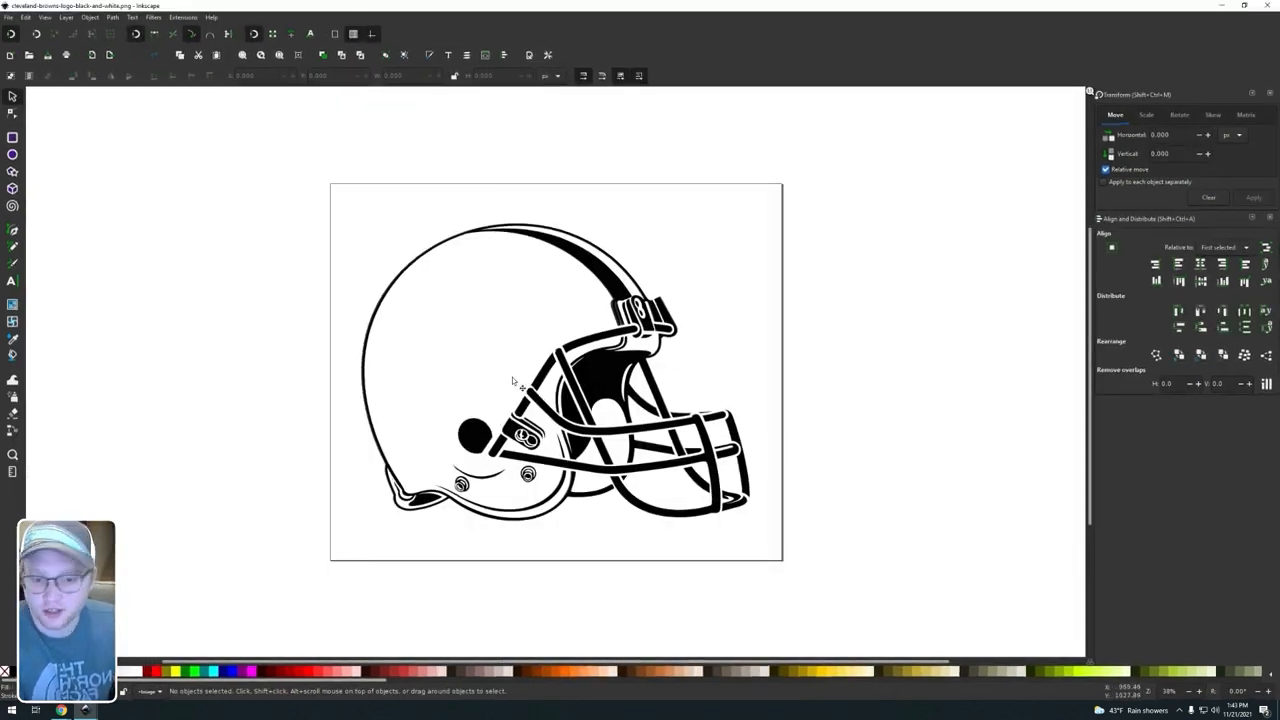
# Step: Try to print the helmet to the Full Spectrum Engineering Driver, and start RetinaEngrave in the background
pyautogui.hotkey('ctrl', 'p')
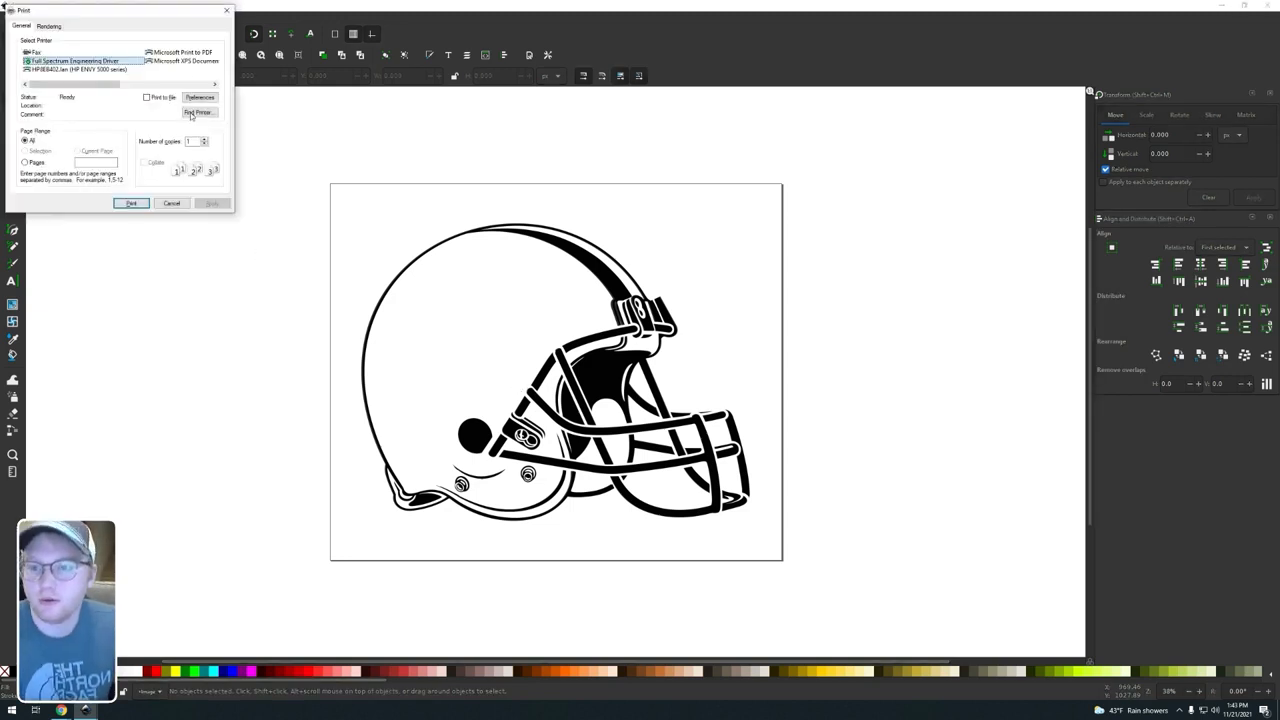
pyautogui.click(131, 203)
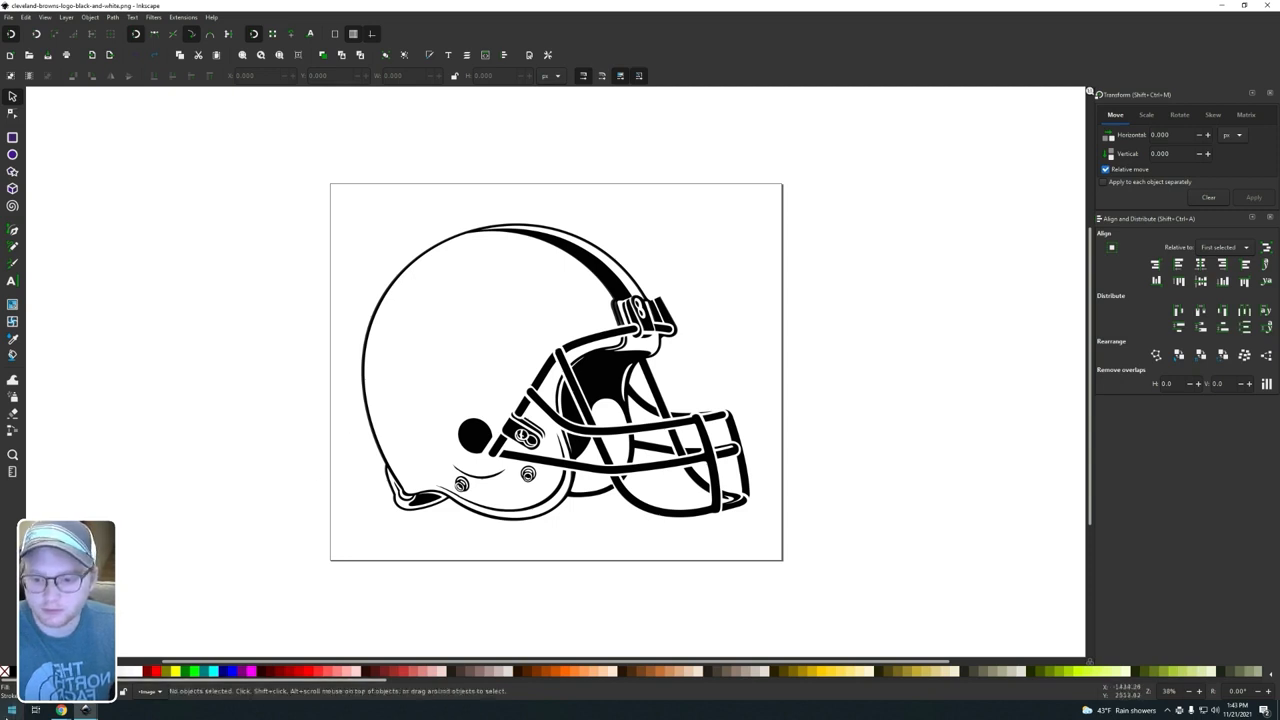
pyautogui.click(12, 710)
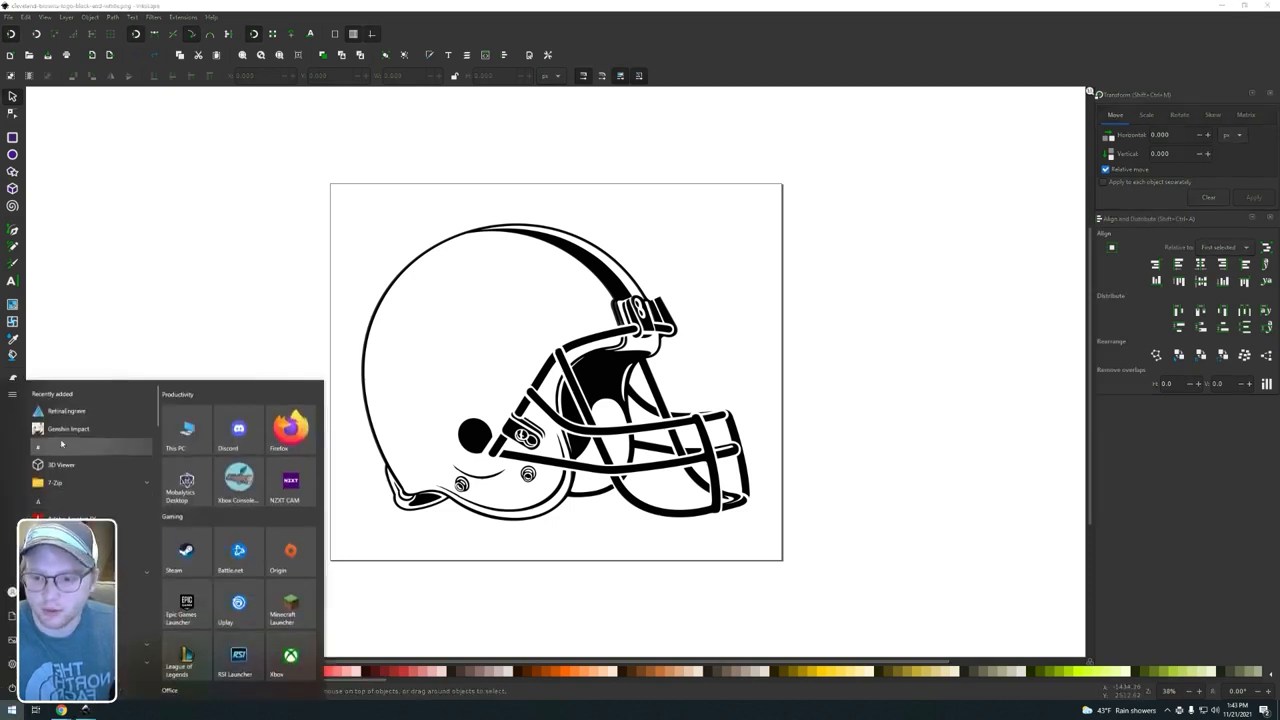
pyautogui.click(71, 414)
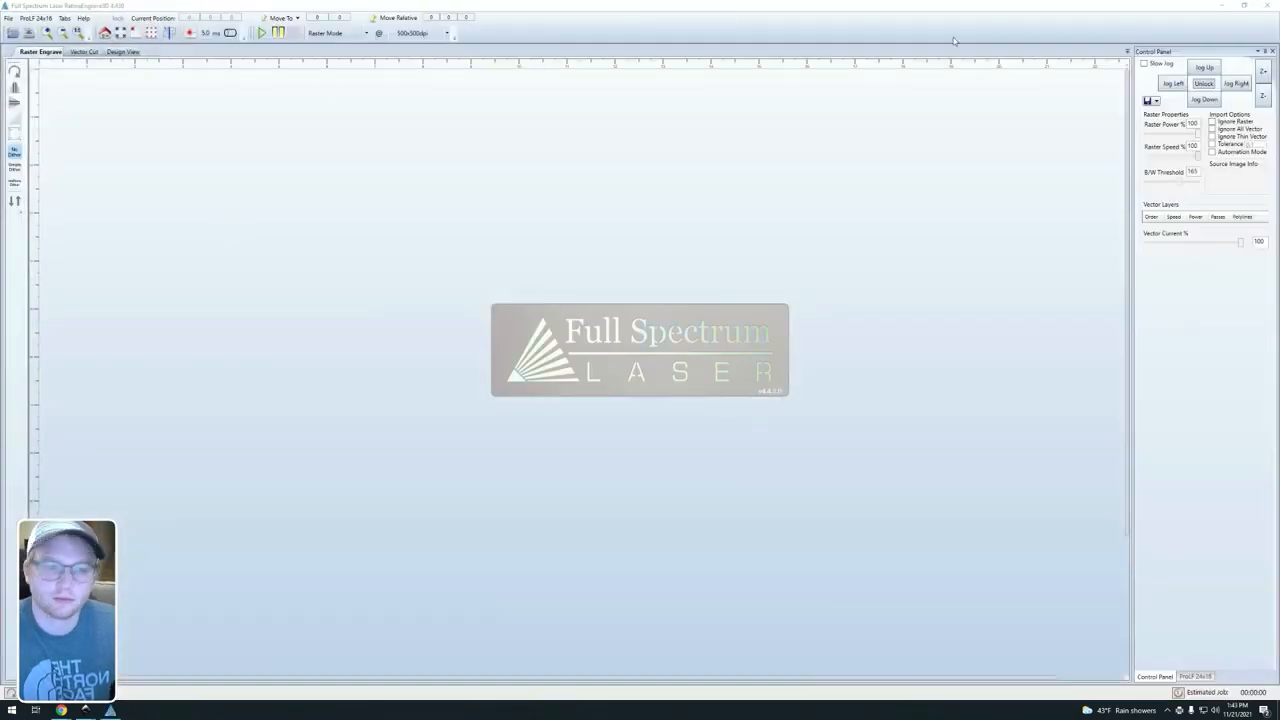
pyautogui.click(1222, 8)
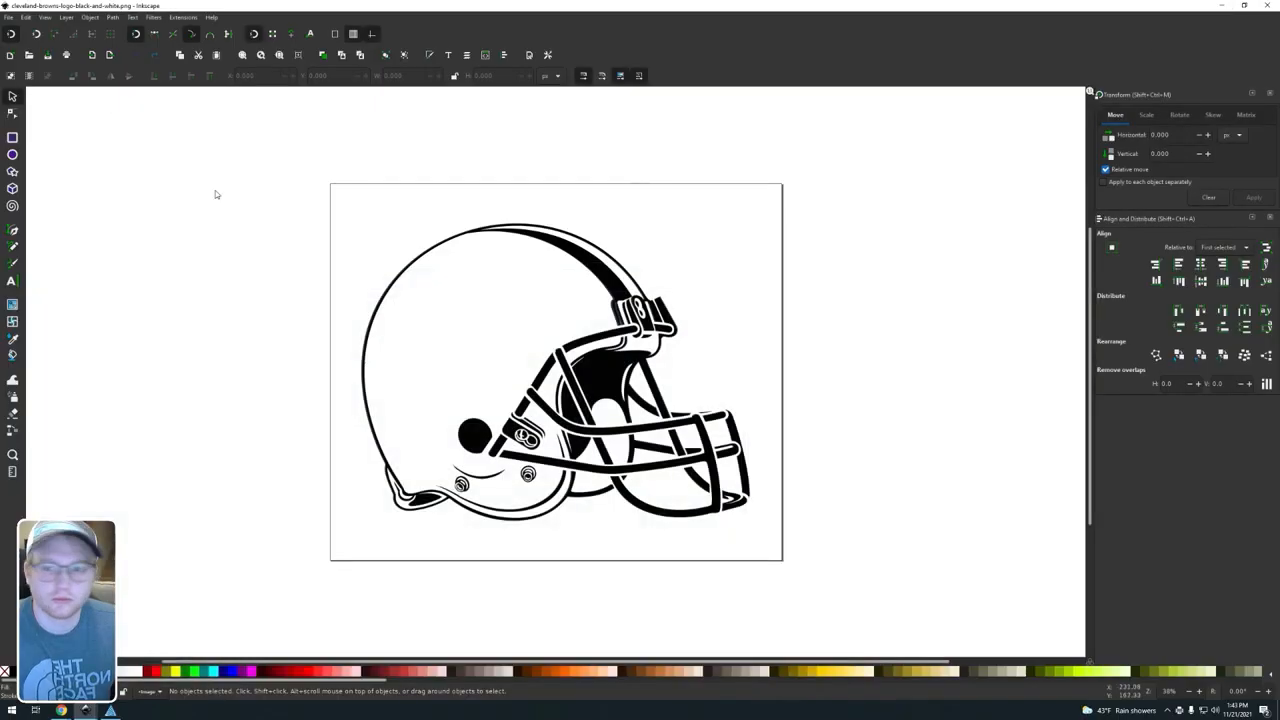
# Step: Print the helmet image again to the Full Spectrum Engineering Driver and accept its import into RetinaEngrave
pyautogui.click(8, 17)
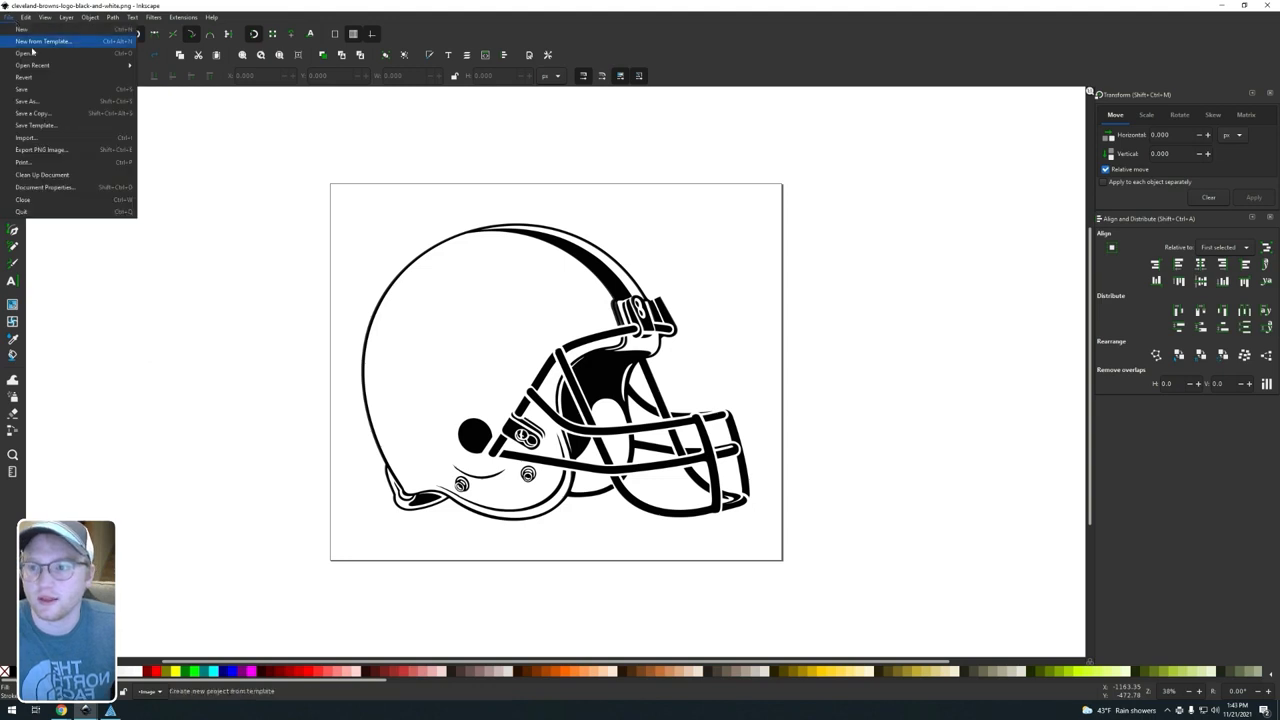
pyautogui.click(25, 162)
pyautogui.click(131, 203)
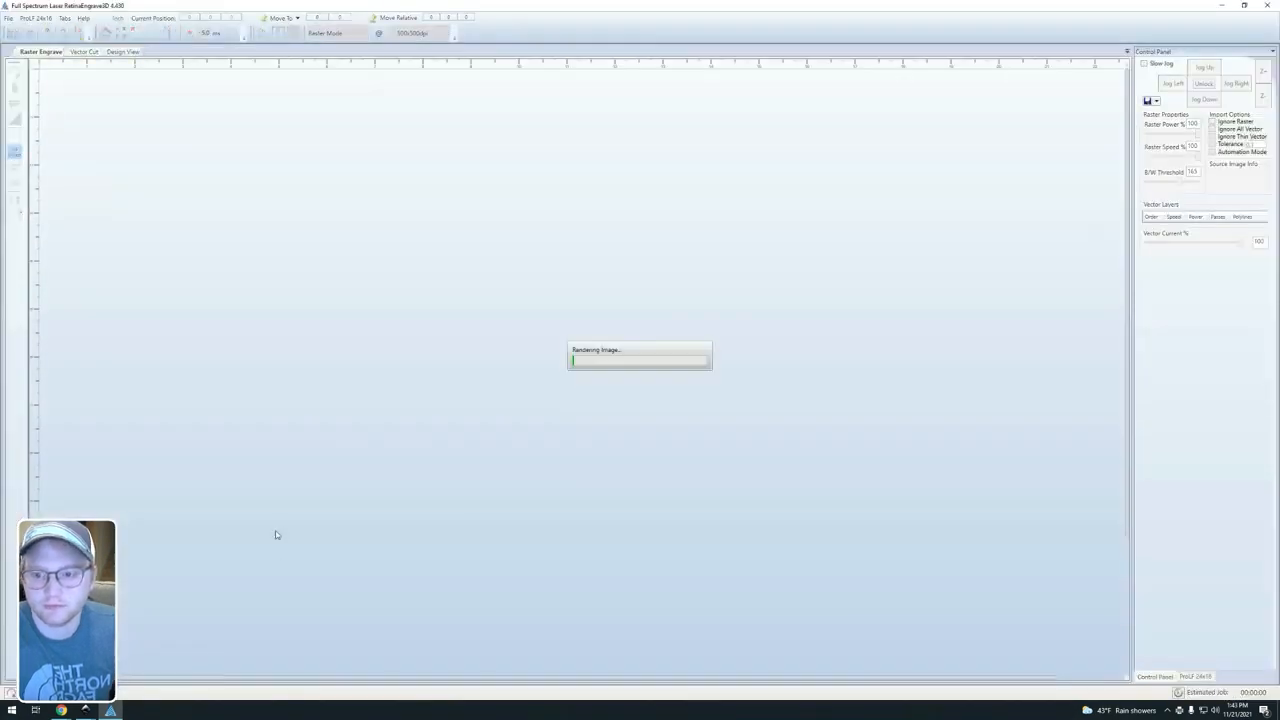
pyautogui.click(672, 419)
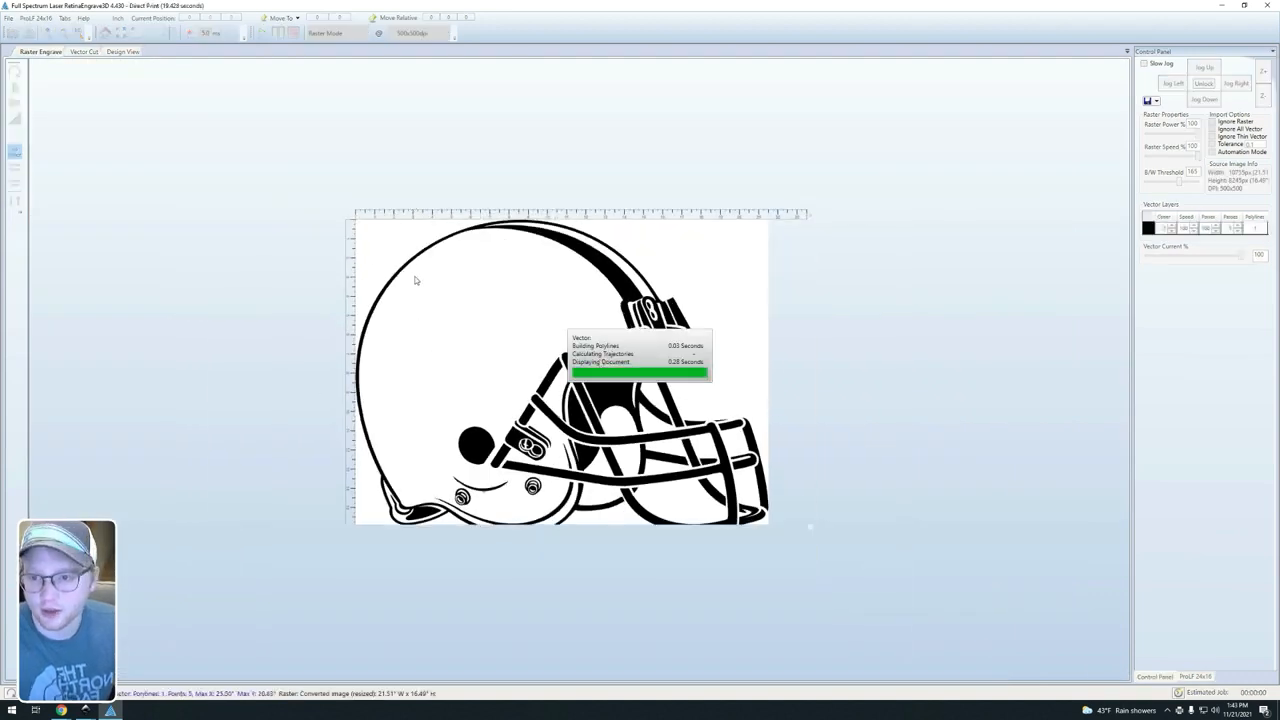
# Step: Inspect the imported helmet's vector cut and raster engraving views, and return to Inkscape
pyautogui.click(82, 52)
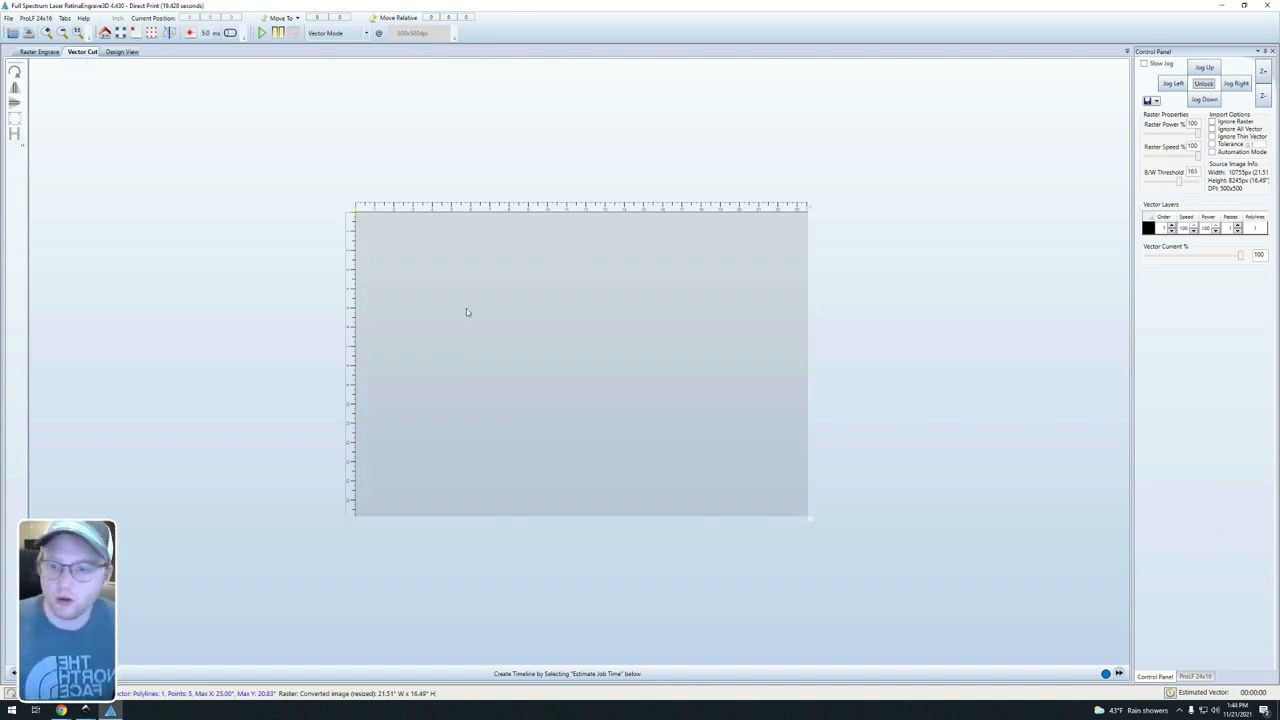
pyautogui.click(32, 52)
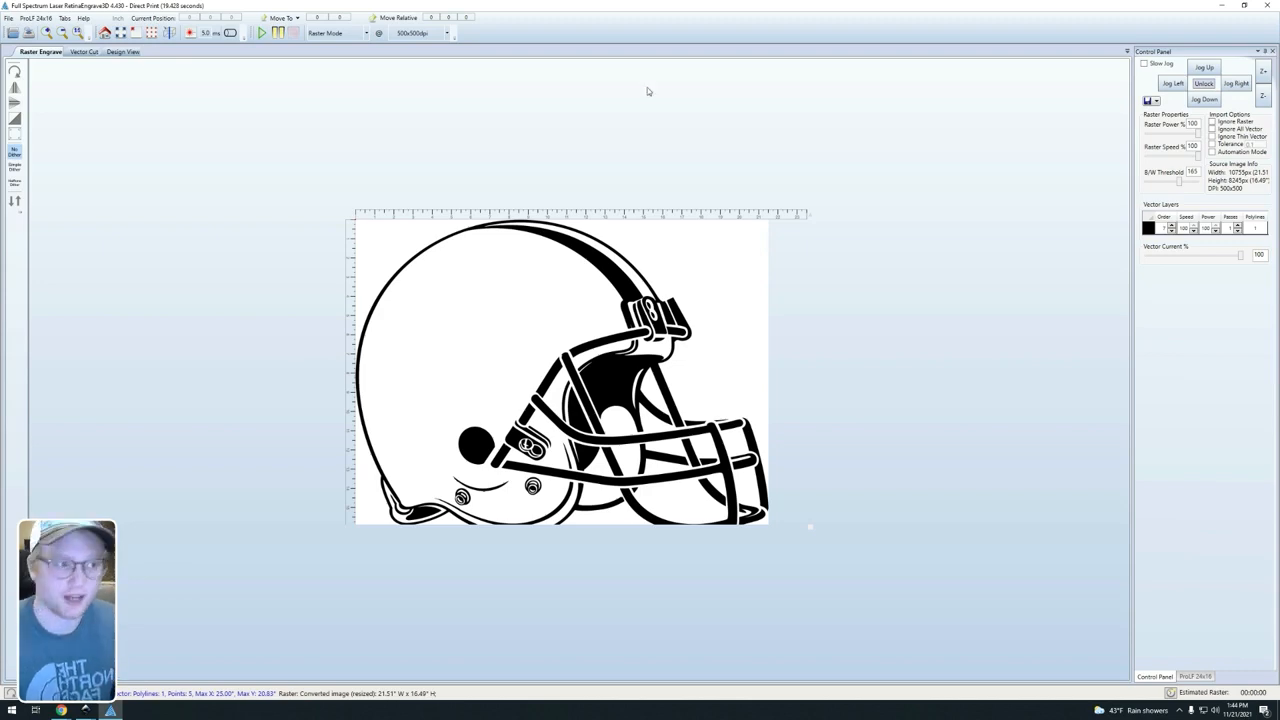
pyautogui.click(1221, 5)
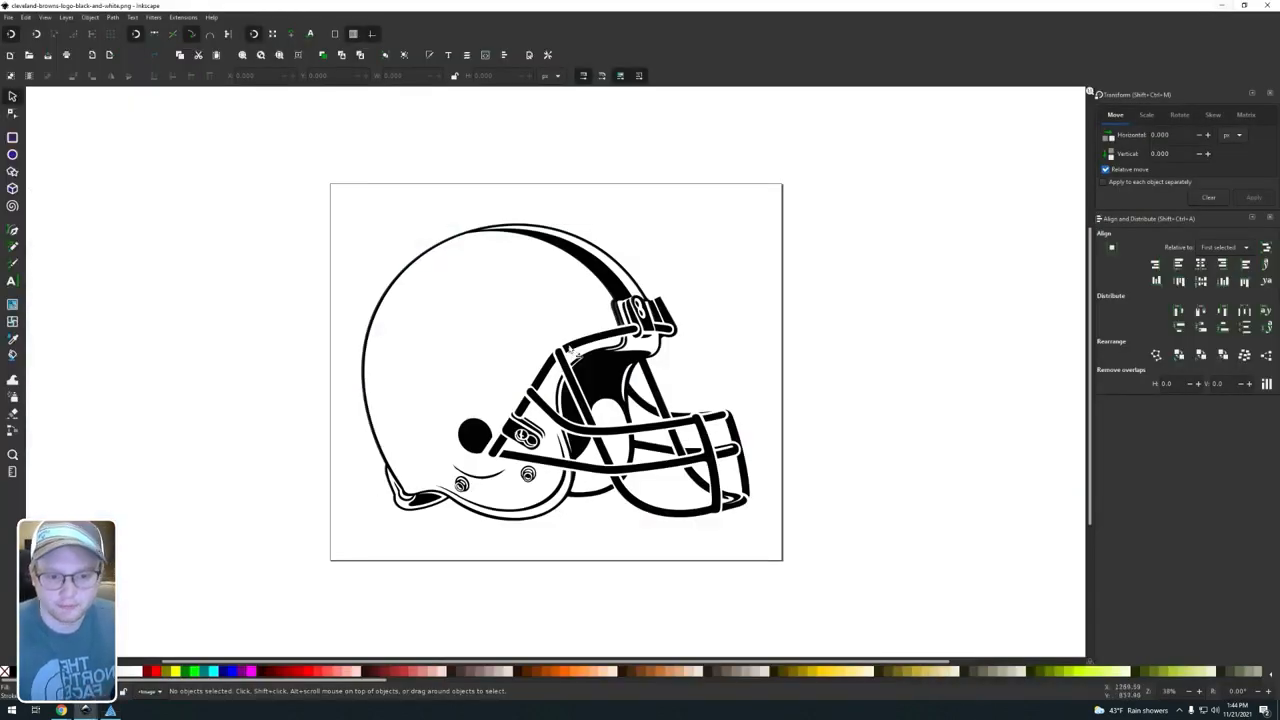
# Step: Trace the helmet bitmap as a single scan using brightness cutoff with a 0.450 threshold
pyautogui.click(584, 382)
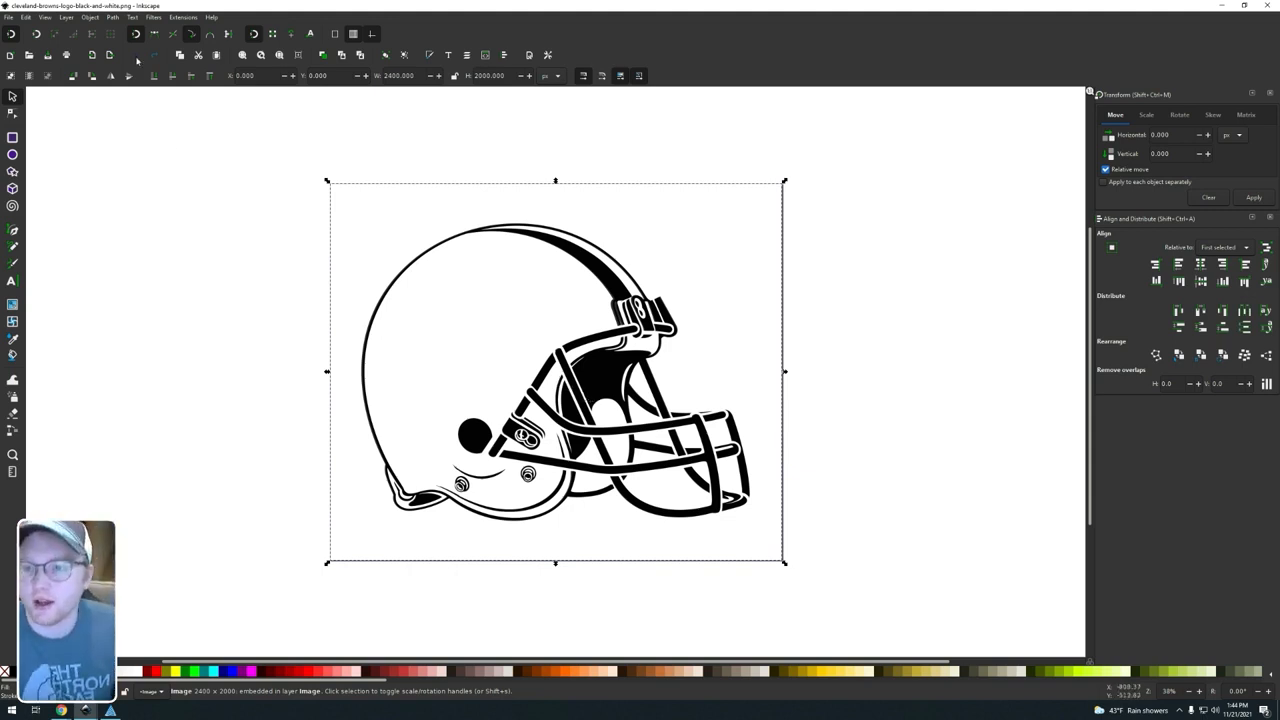
pyautogui.click(113, 18)
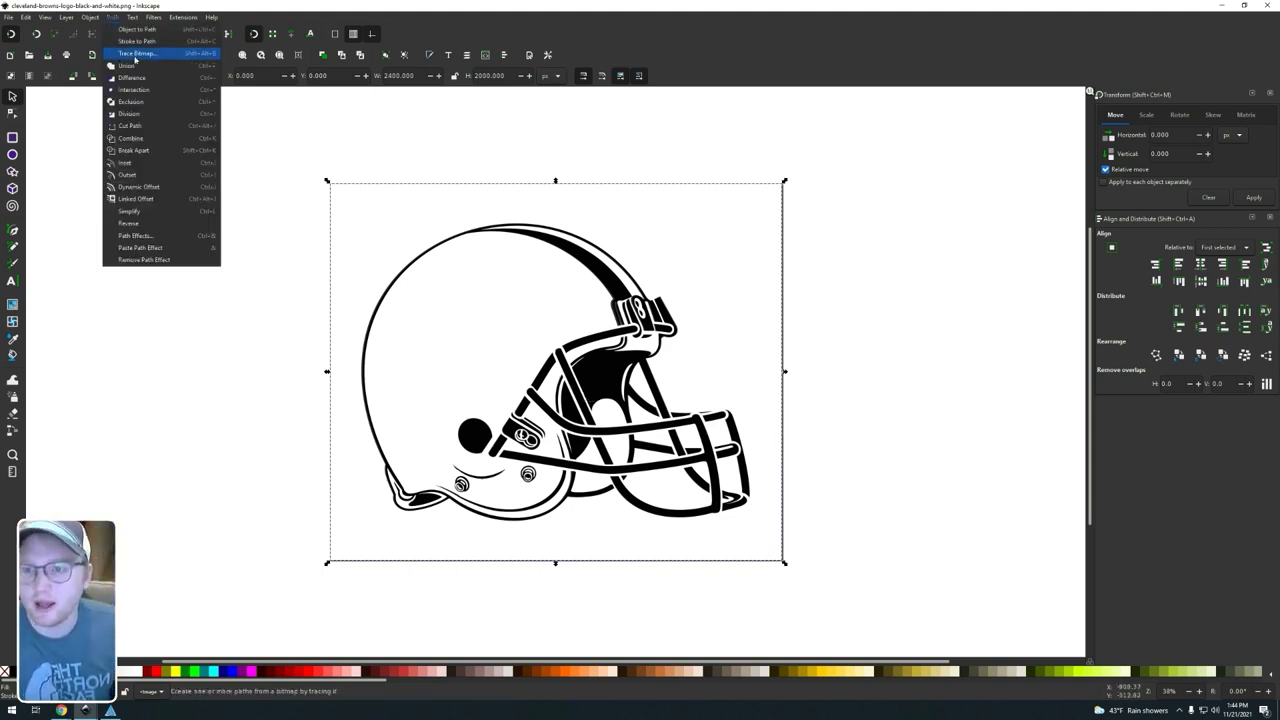
pyautogui.click(137, 54)
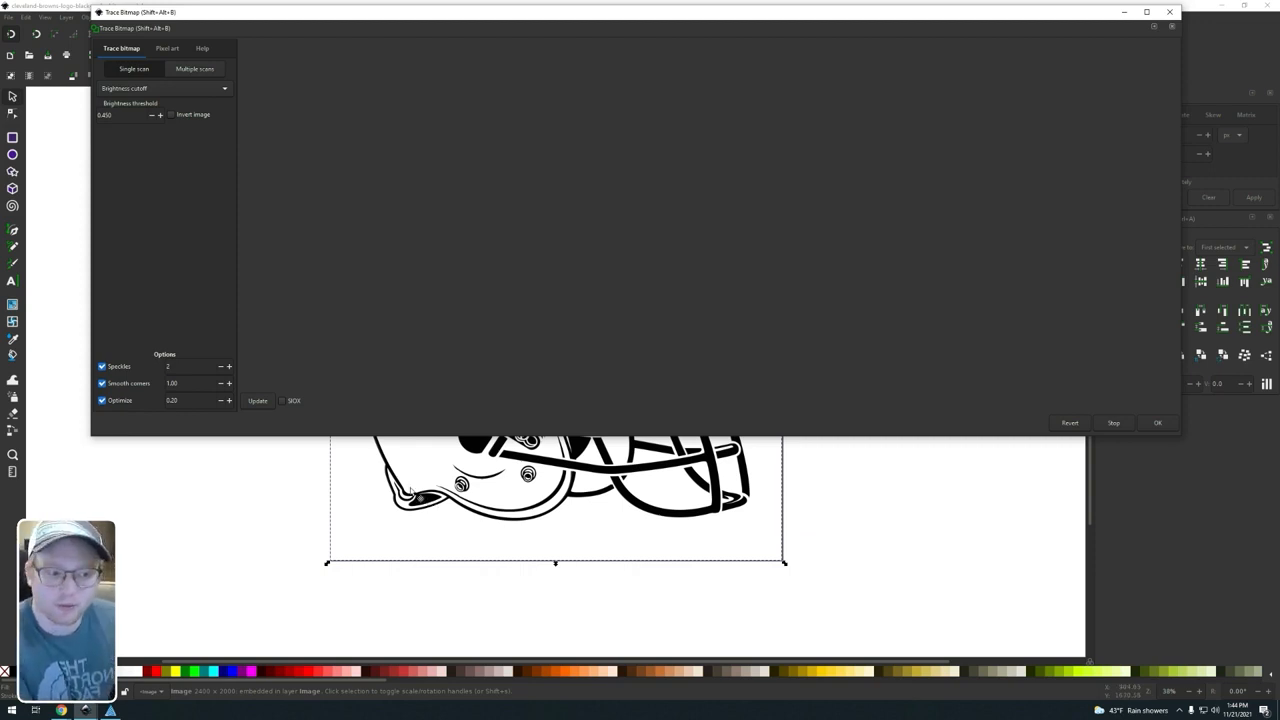
pyautogui.click(257, 401)
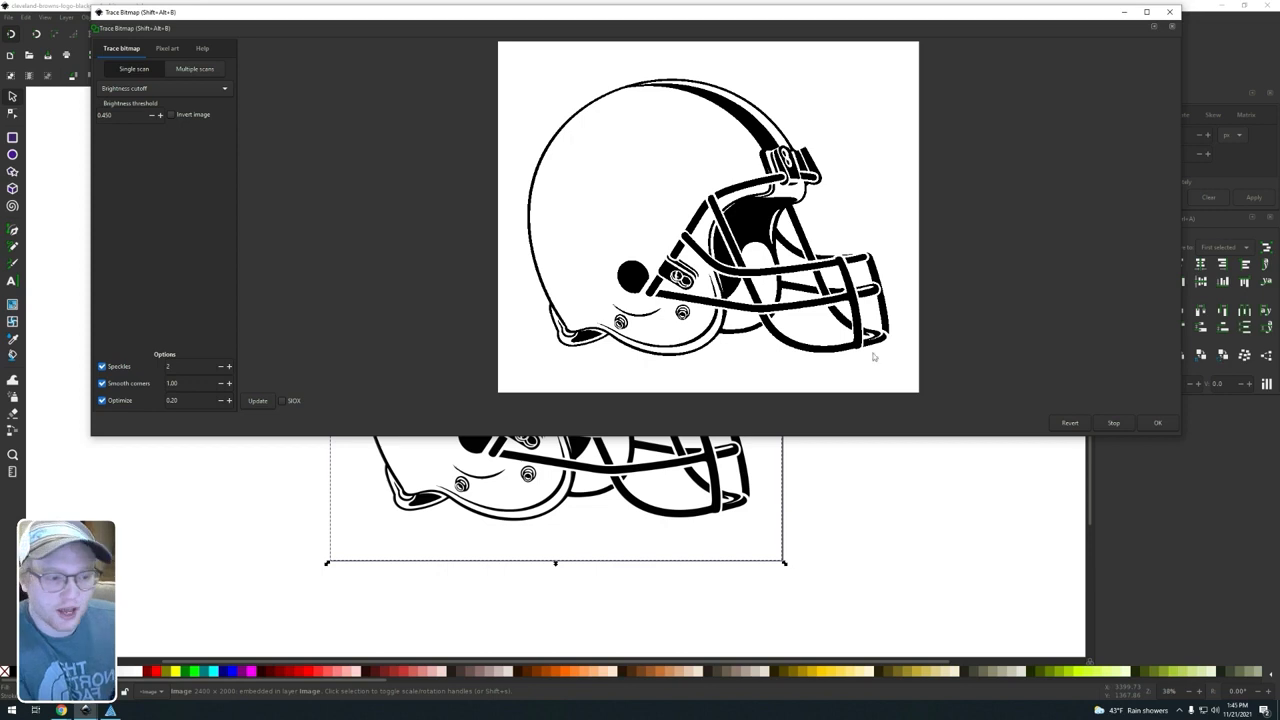
pyautogui.click(1157, 423)
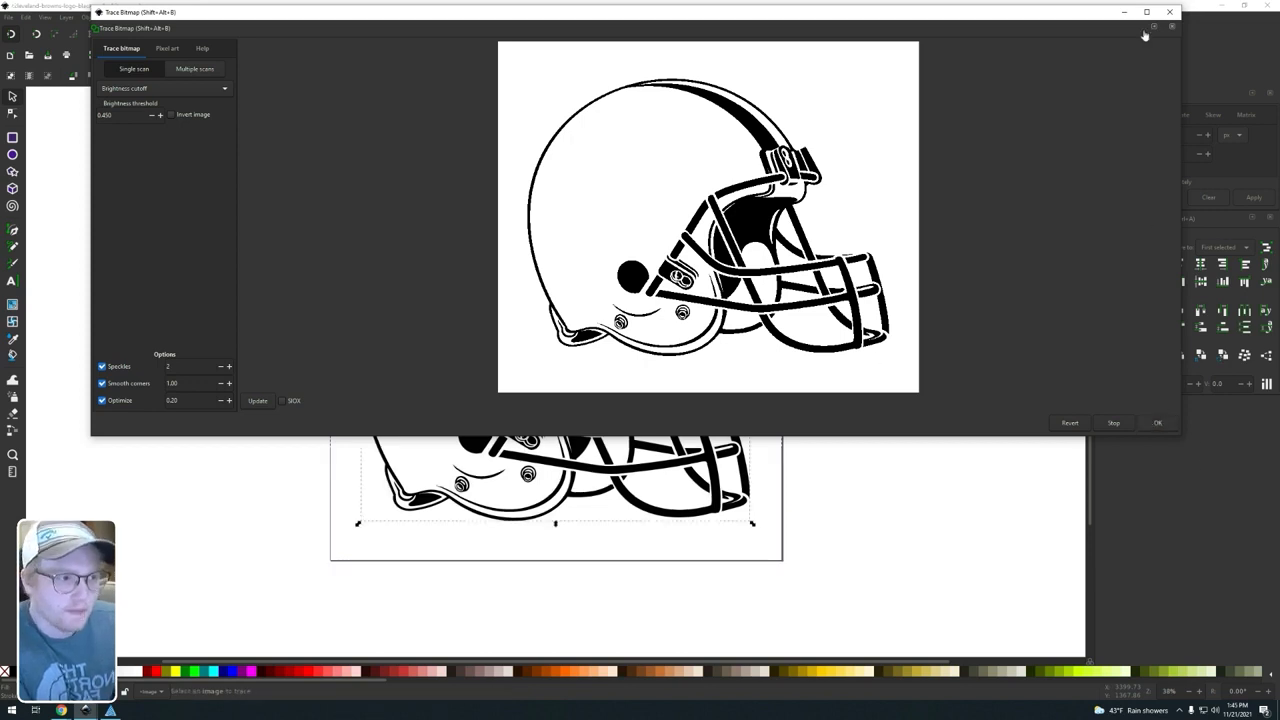
pyautogui.click(1169, 11)
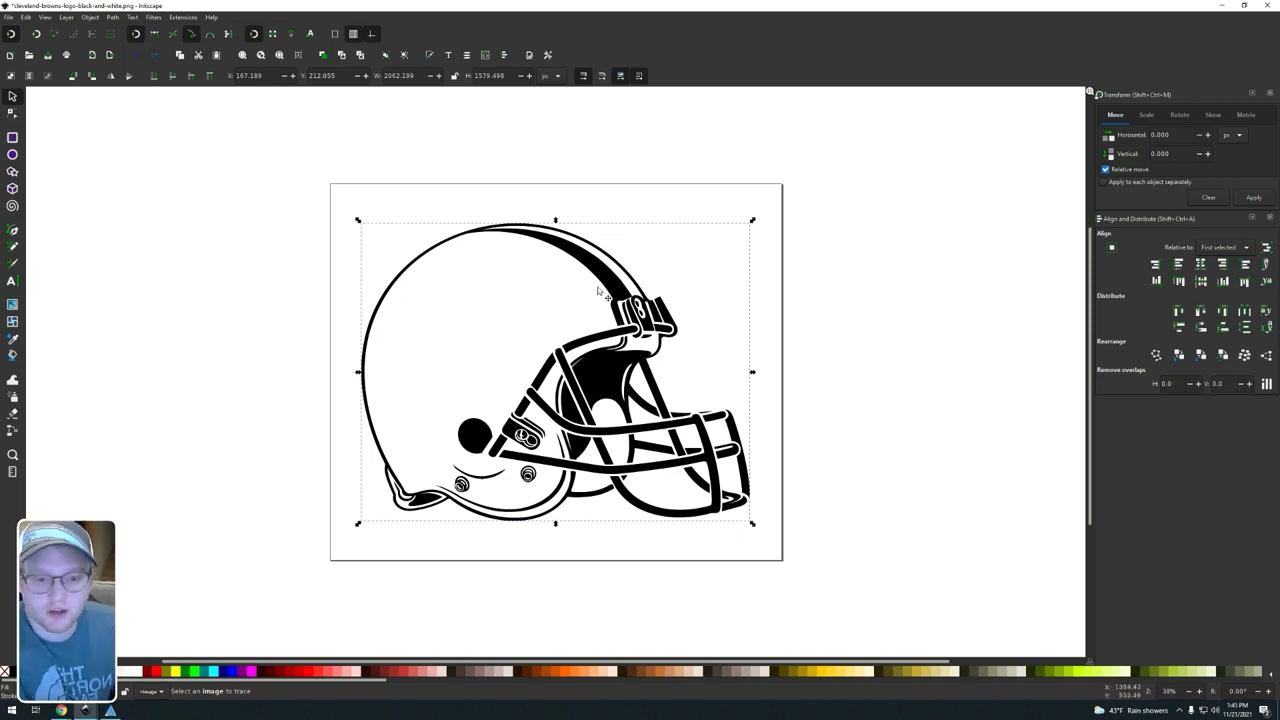
# Step: Move the traced helmet off to the right of the original bitmap and delete the bitmap
pyautogui.moveTo(600, 284); pyautogui.dragTo(1031, 201)
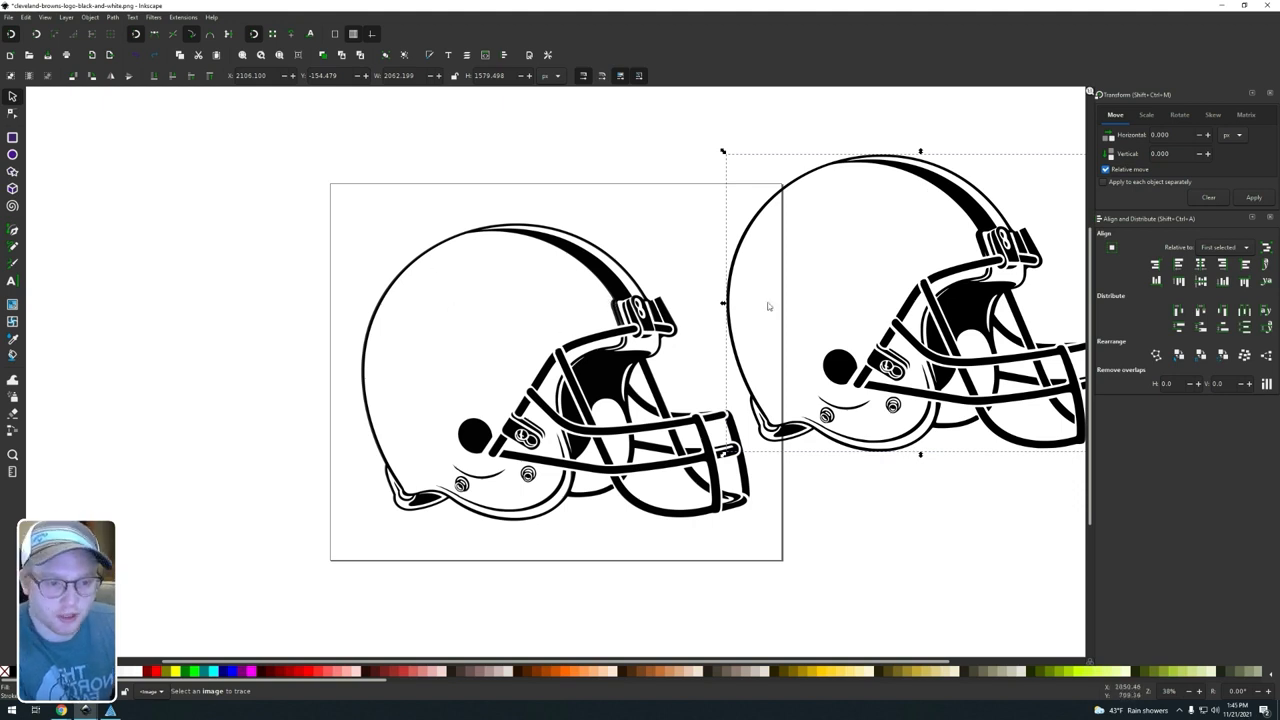
pyautogui.click(586, 311)
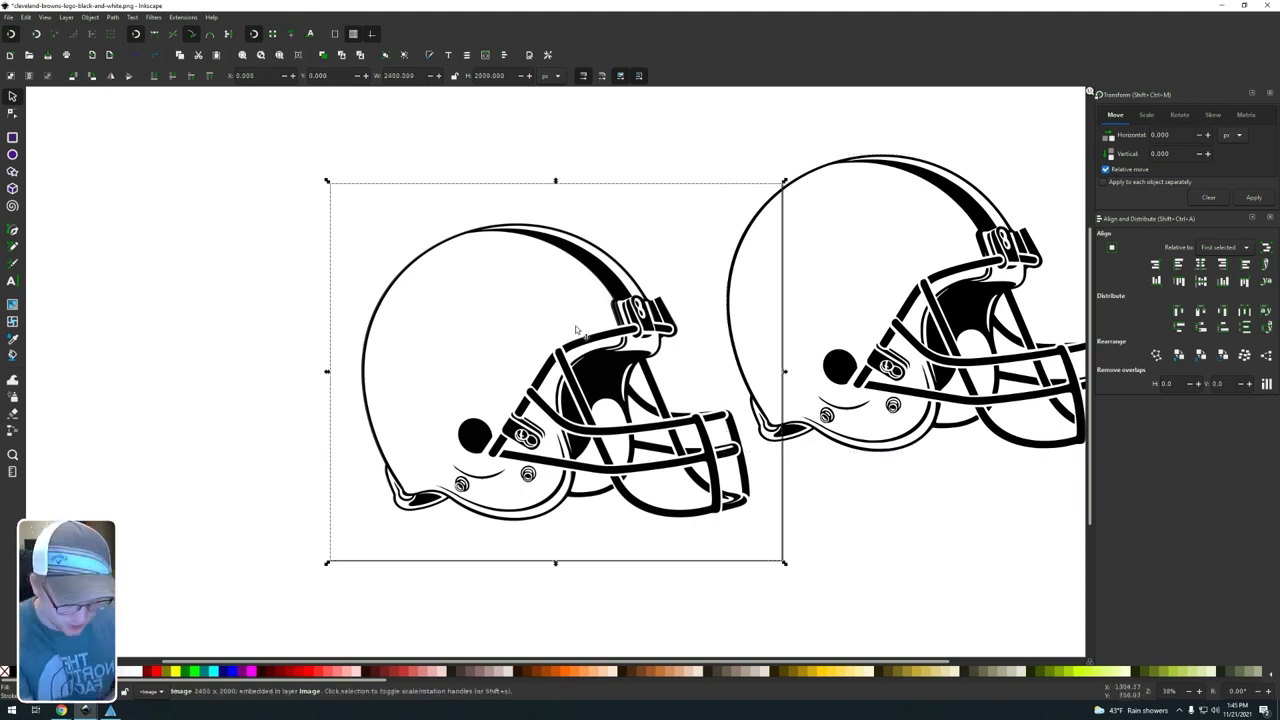
pyautogui.press('Delete')
# Step: Show the traced helmet's nodes, and move the path back onto the page at about X 305, Y 140 px
pyautogui.click(916, 175)
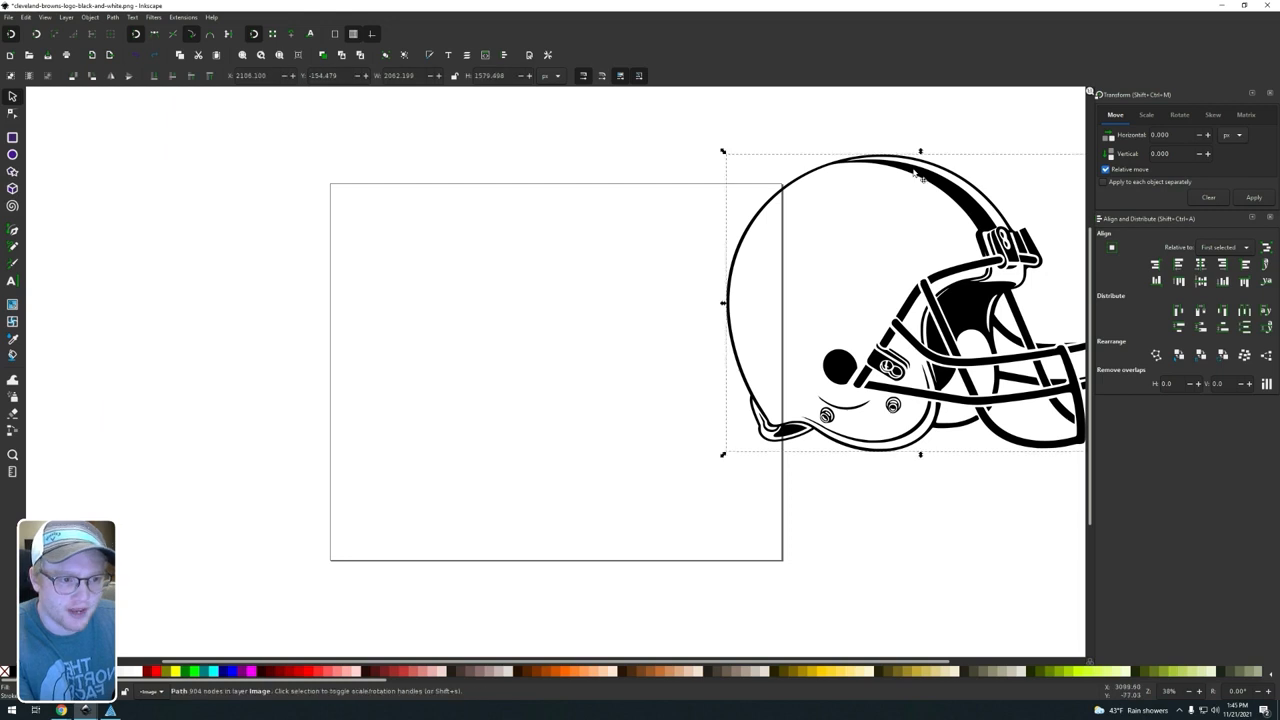
pyautogui.press('n')
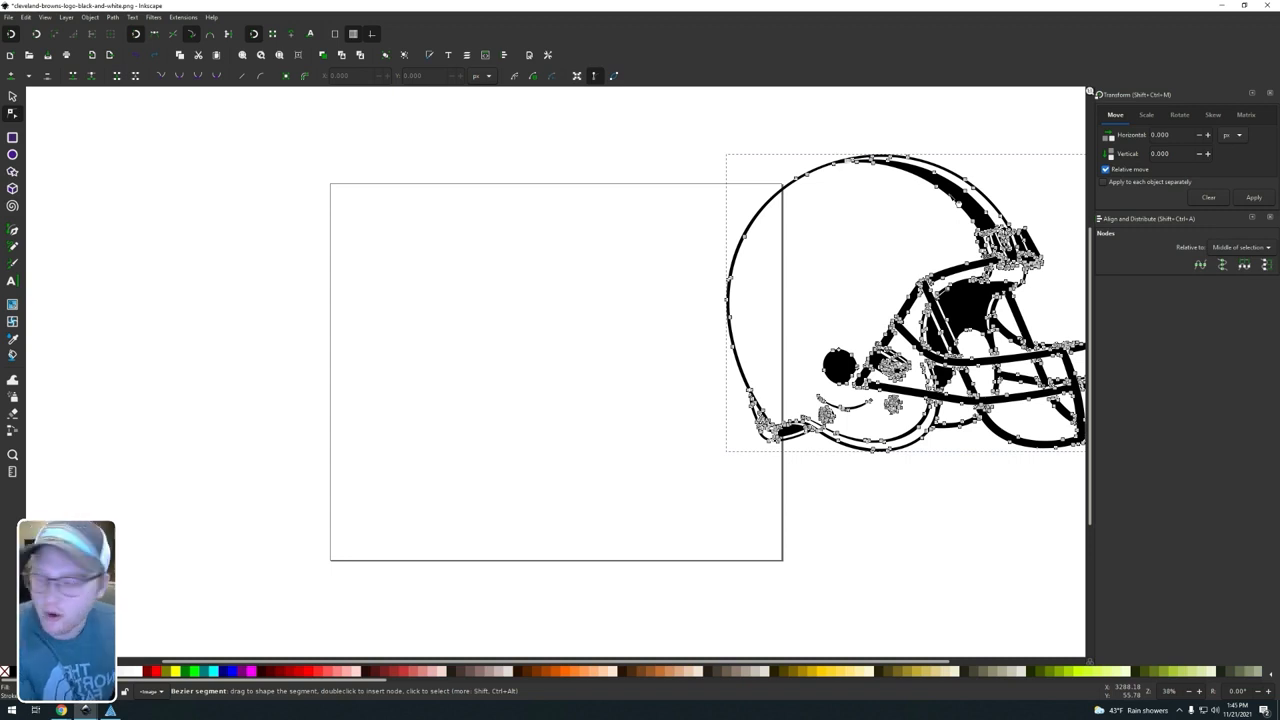
pyautogui.click(576, 157)
pyautogui.click(12, 96)
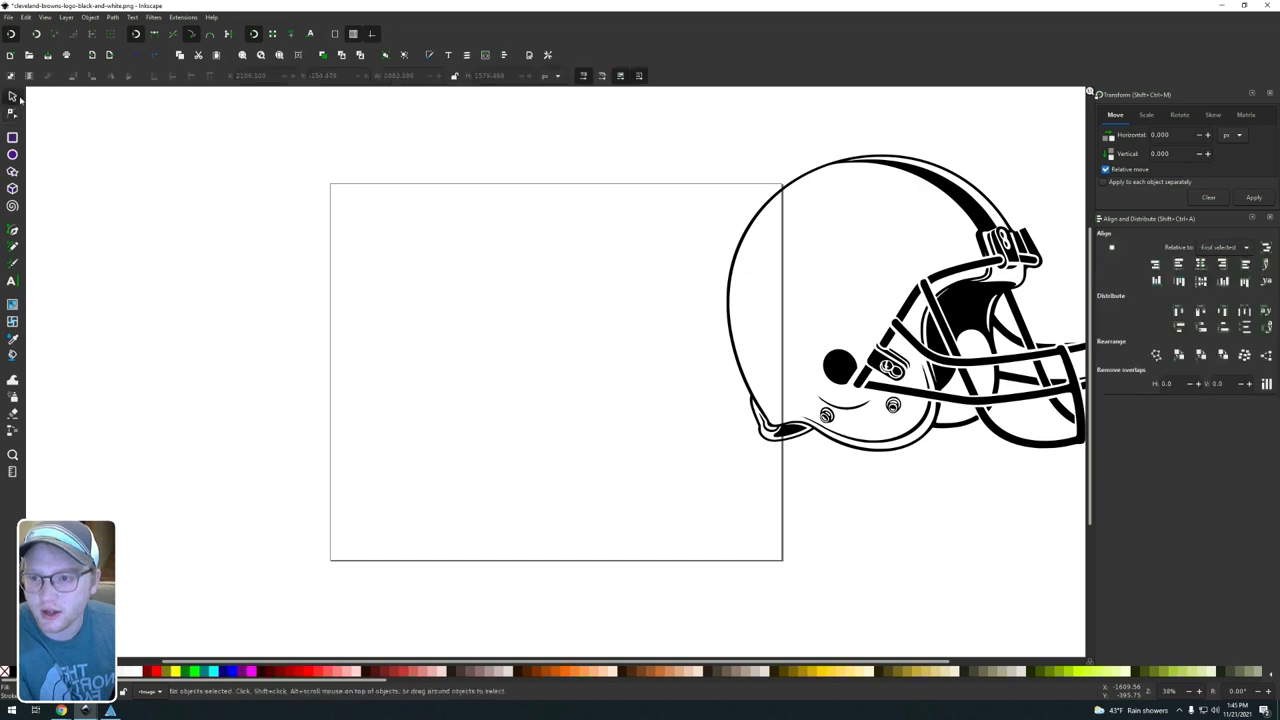
pyautogui.click(906, 212)
pyautogui.moveTo(890, 223); pyautogui.dragTo(614, 250)
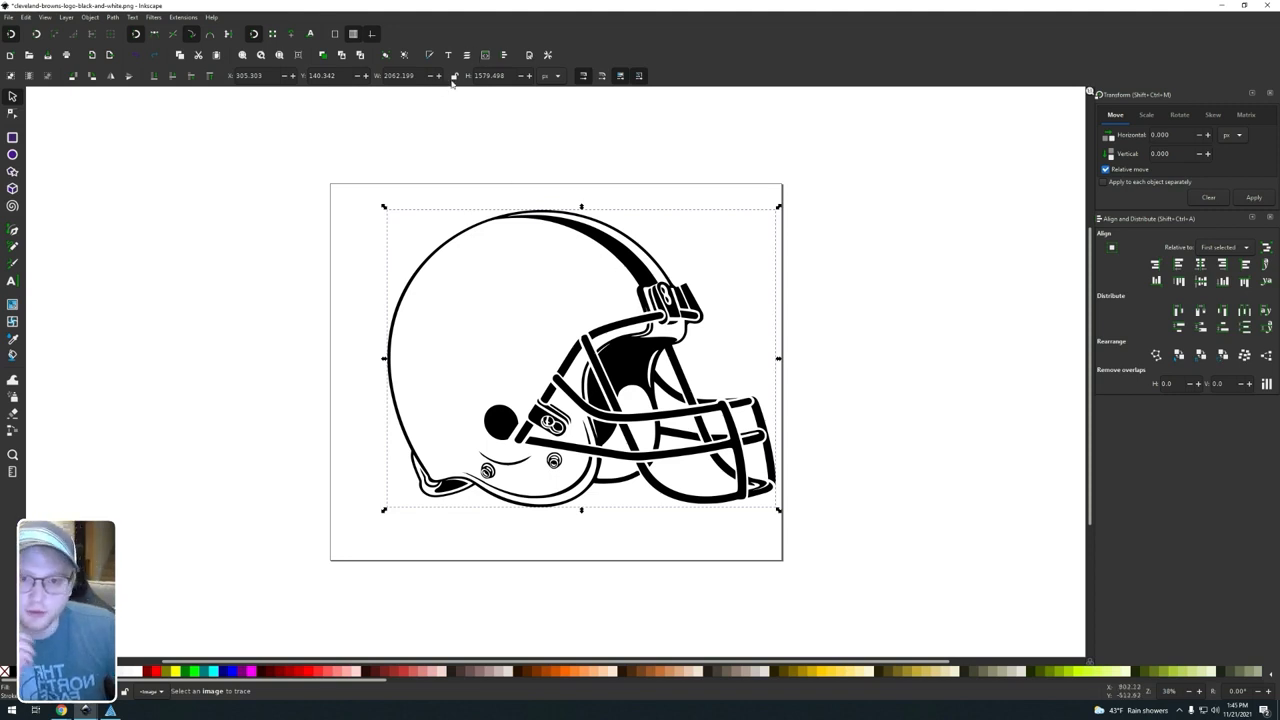
# Step: Switch the measurement units to inches and scale the traced helmet proportionally to a width of 3 in
pyautogui.click(551, 77)
pyautogui.click(551, 52)
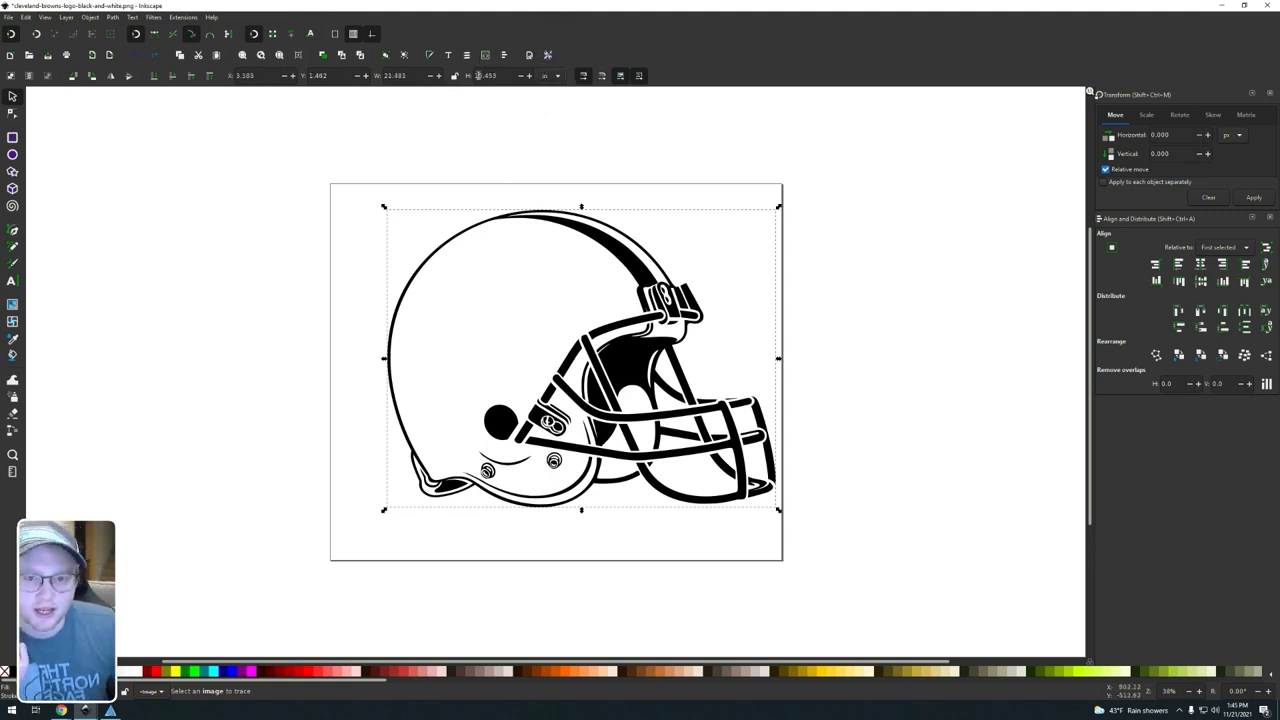
pyautogui.doubleClick(420, 76)
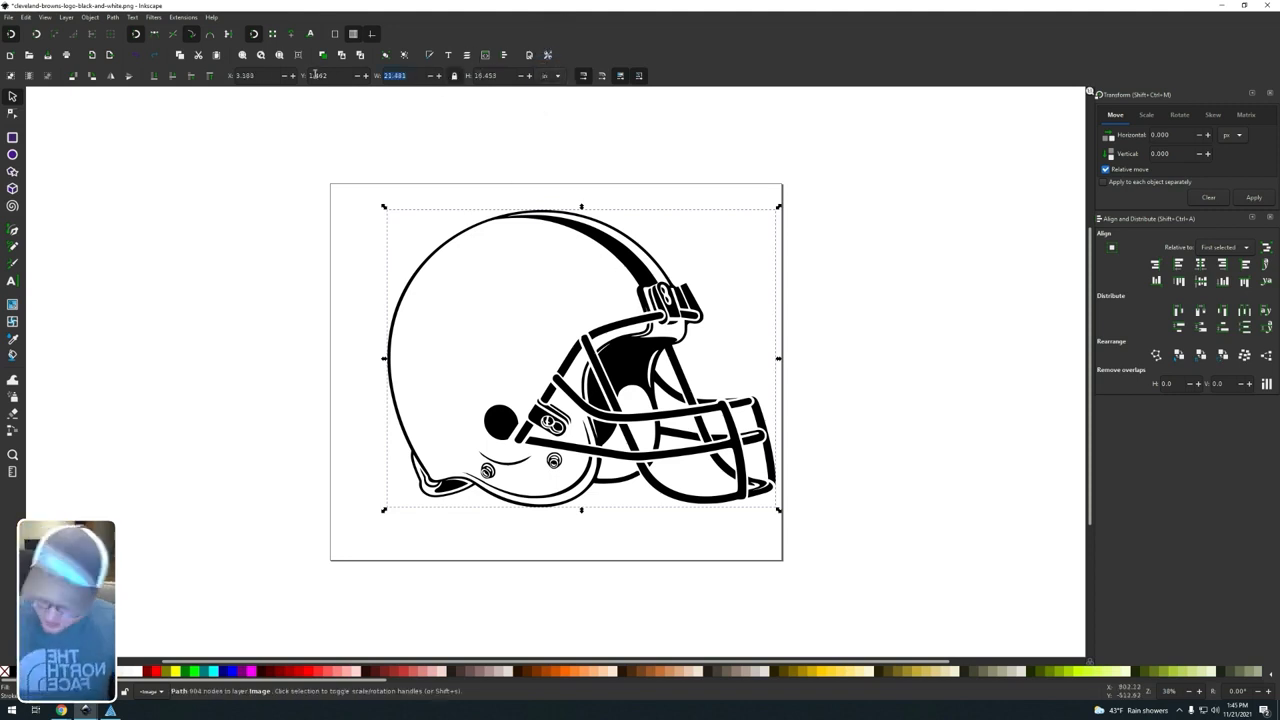
pyautogui.write('4')
pyautogui.press('Return')
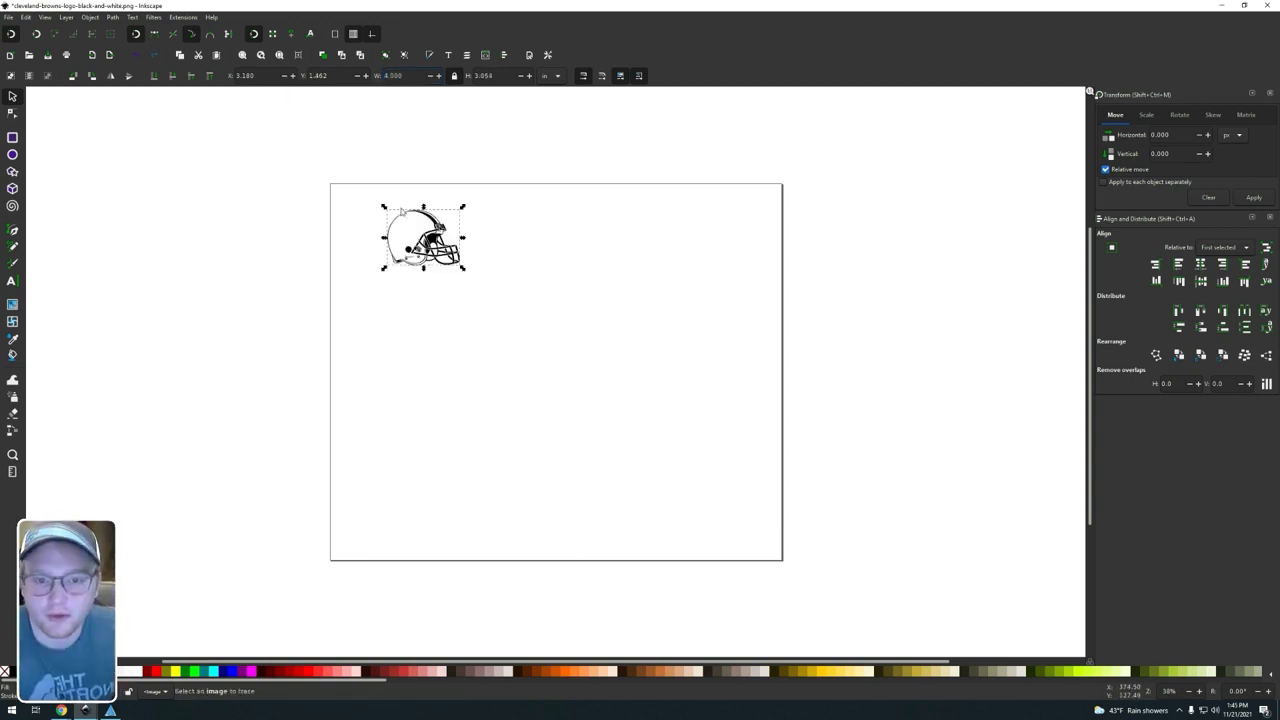
pyautogui.write('3')
pyautogui.press('Return')
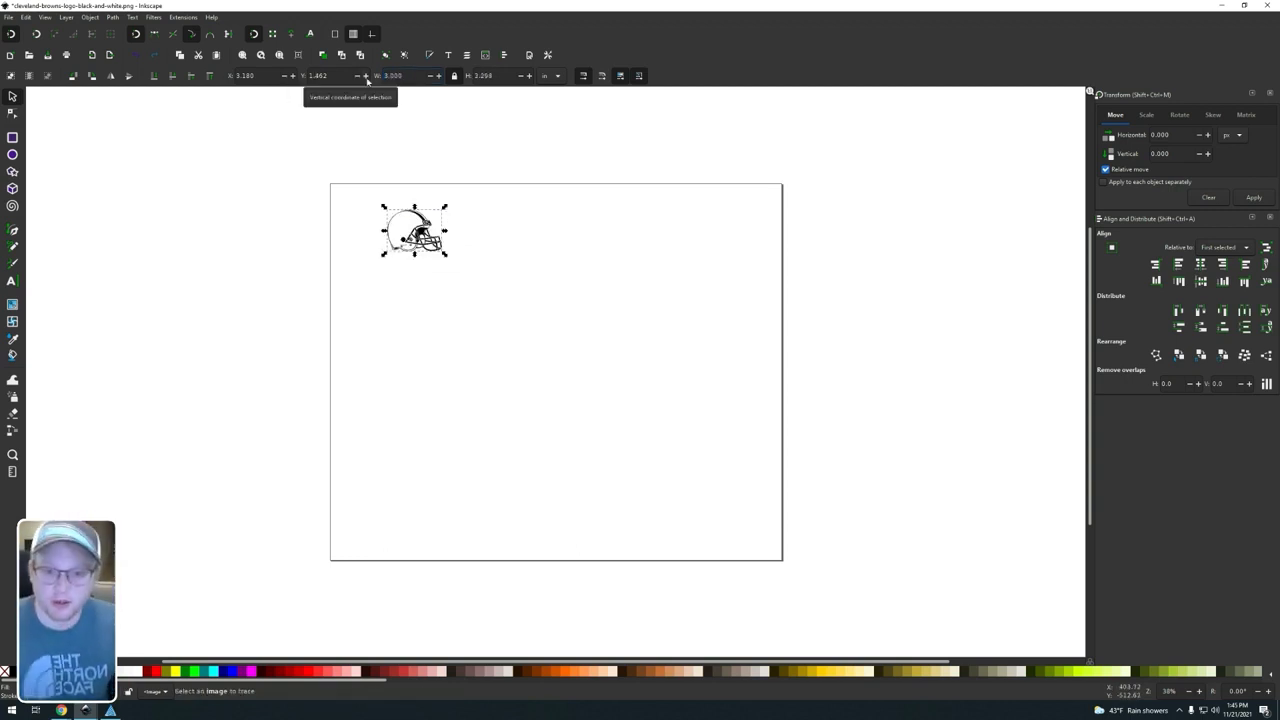
pyautogui.moveTo(329, 143); pyautogui.dragTo(490, 335)
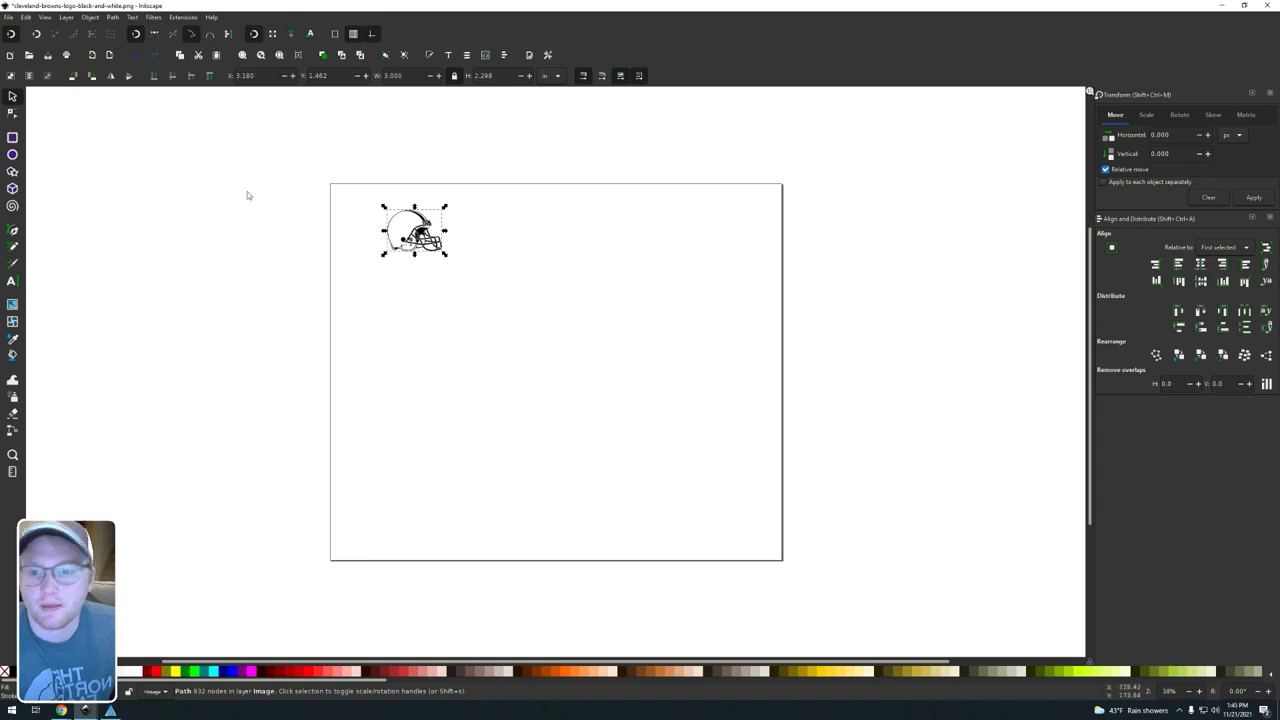
# Step: Resize the page to the selected helmet and turn off the page border display in the document properties
pyautogui.click(25, 17)
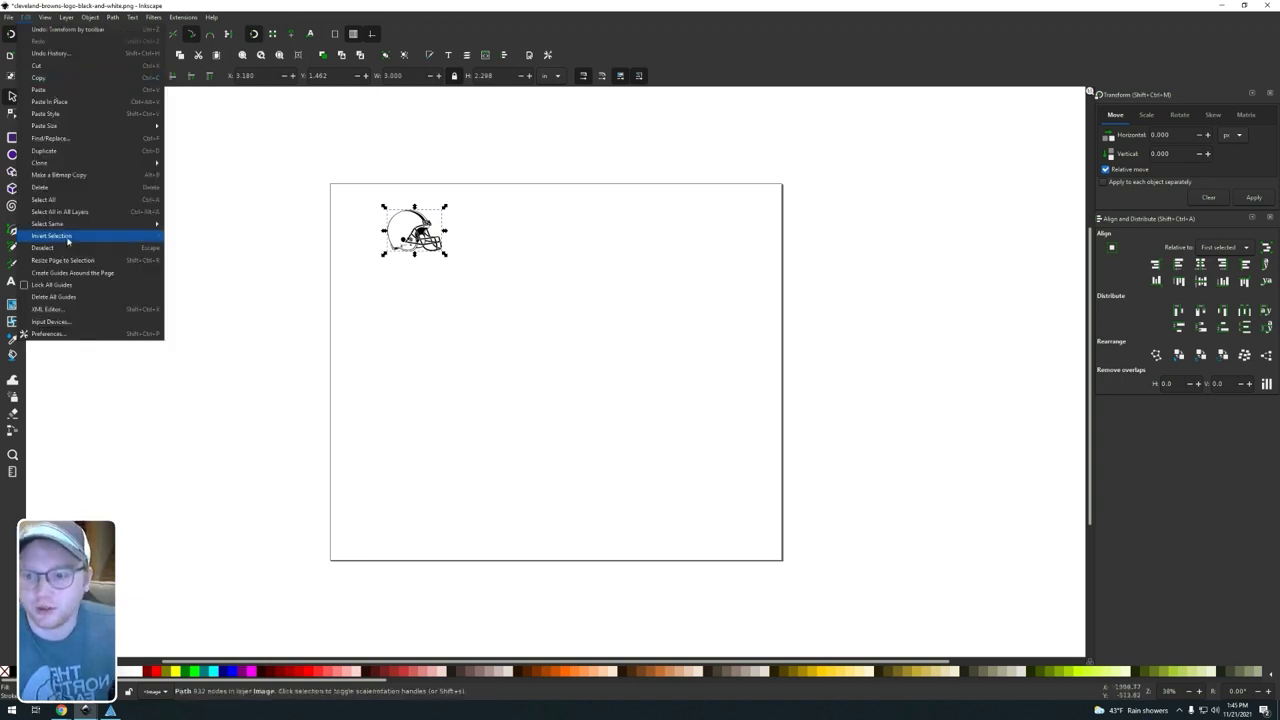
pyautogui.click(70, 261)
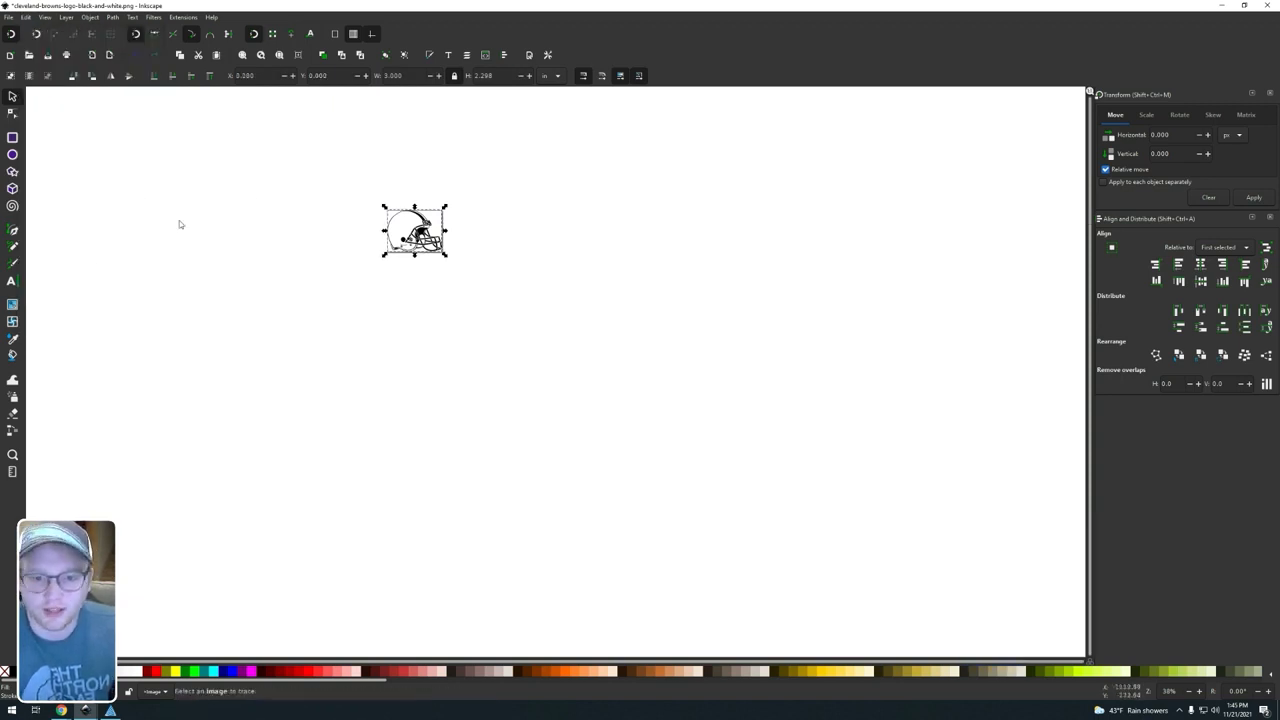
pyautogui.click(8, 17)
pyautogui.click(30, 187)
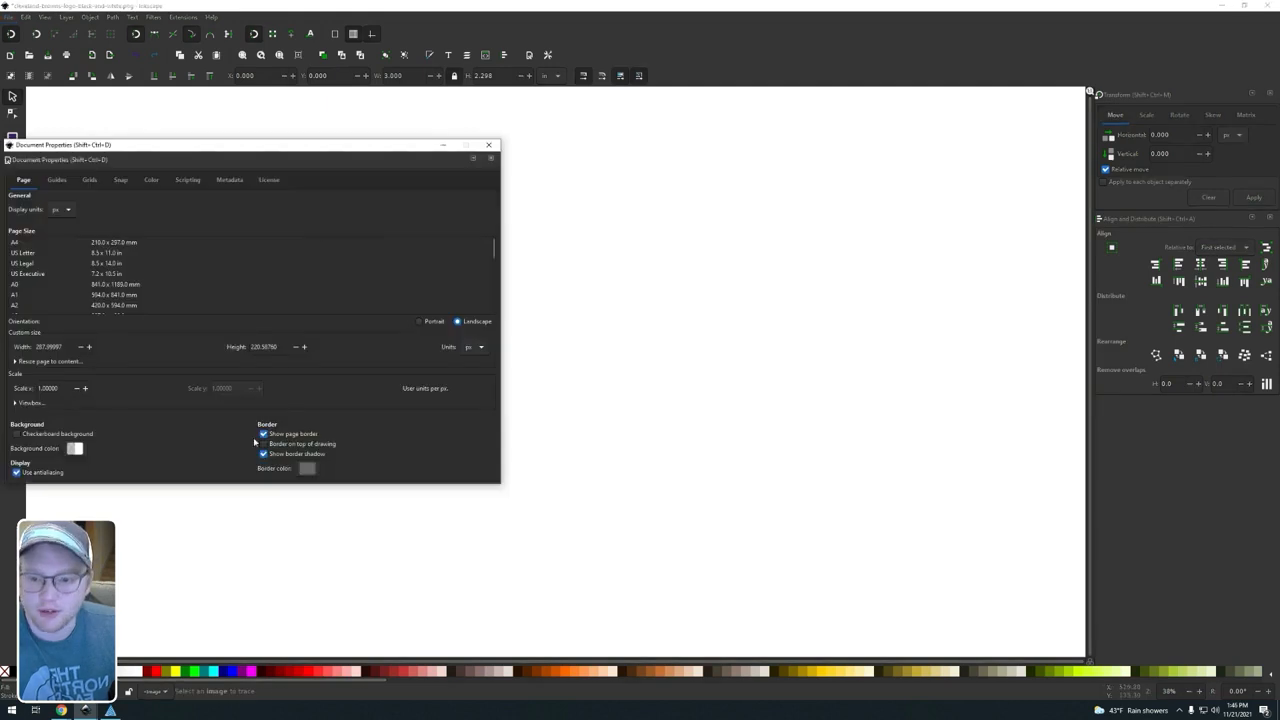
pyautogui.click(263, 434)
pyautogui.click(490, 158)
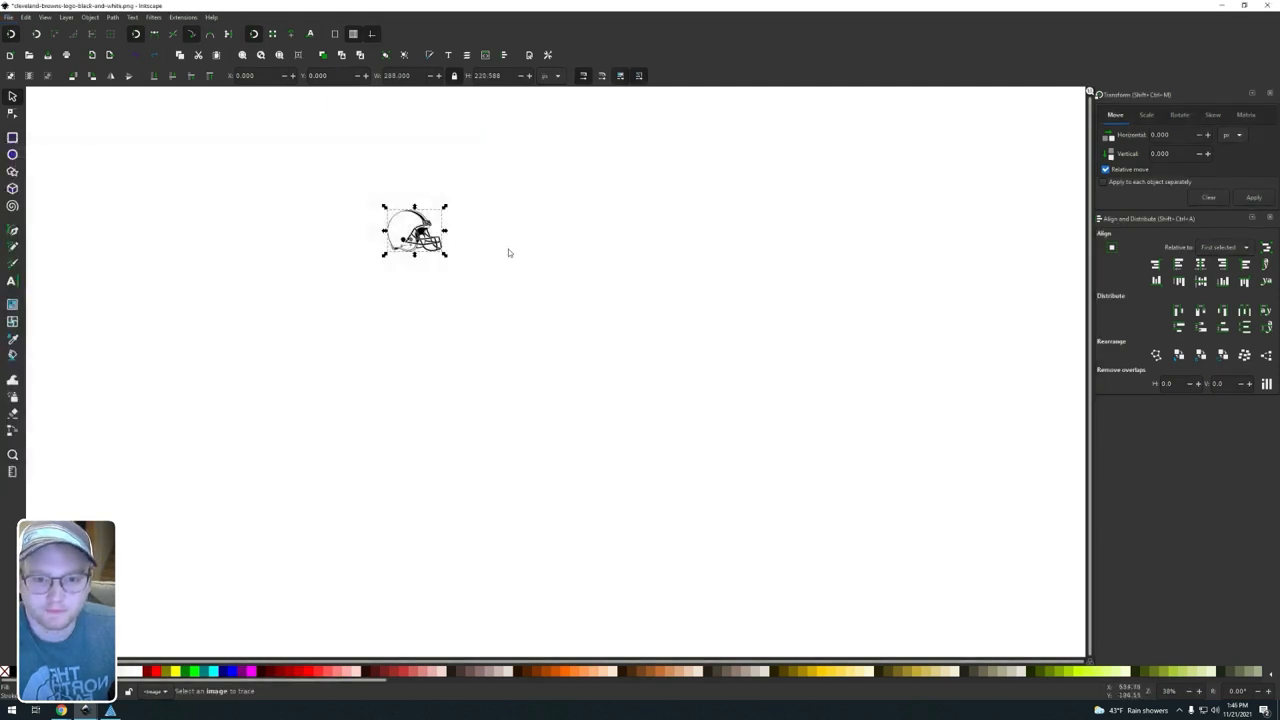
pyautogui.click(506, 248)
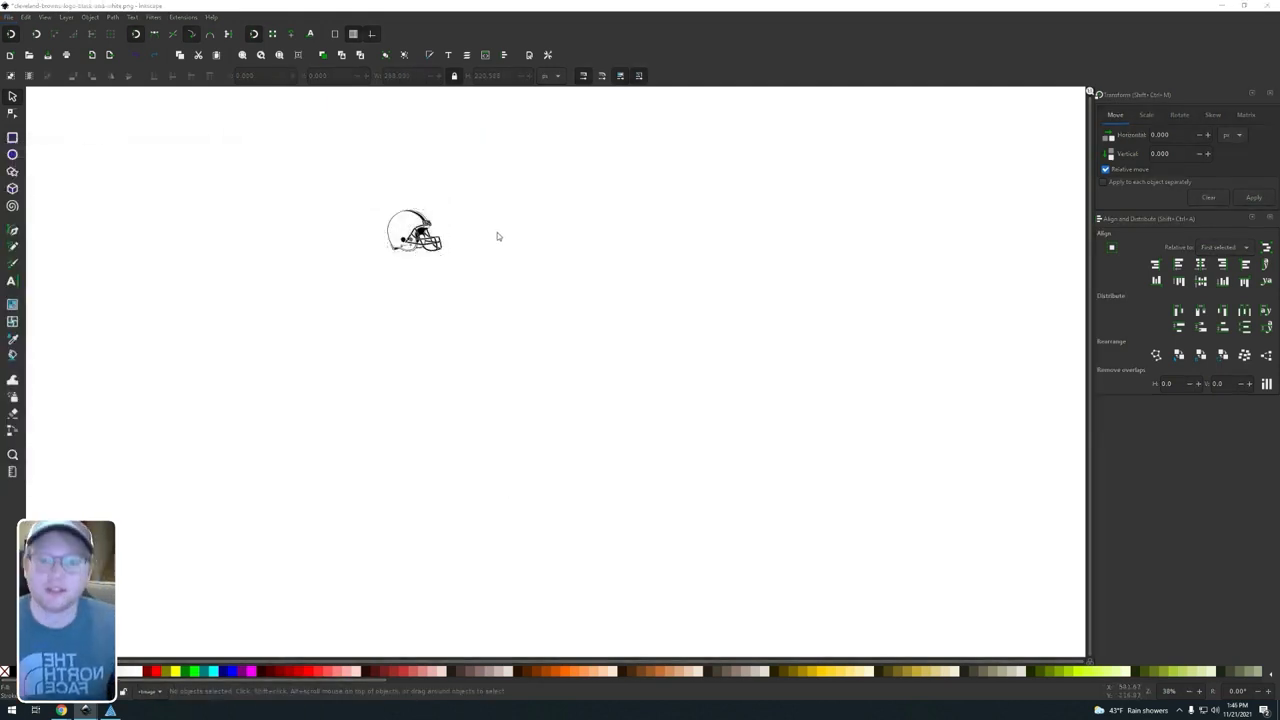
# Step: Print the resized helmet to the laser engraver, and switch to RetinaEngrave to view its vector cut paths
pyautogui.hotkey('ctrl', 'p')
pyautogui.click(132, 203)
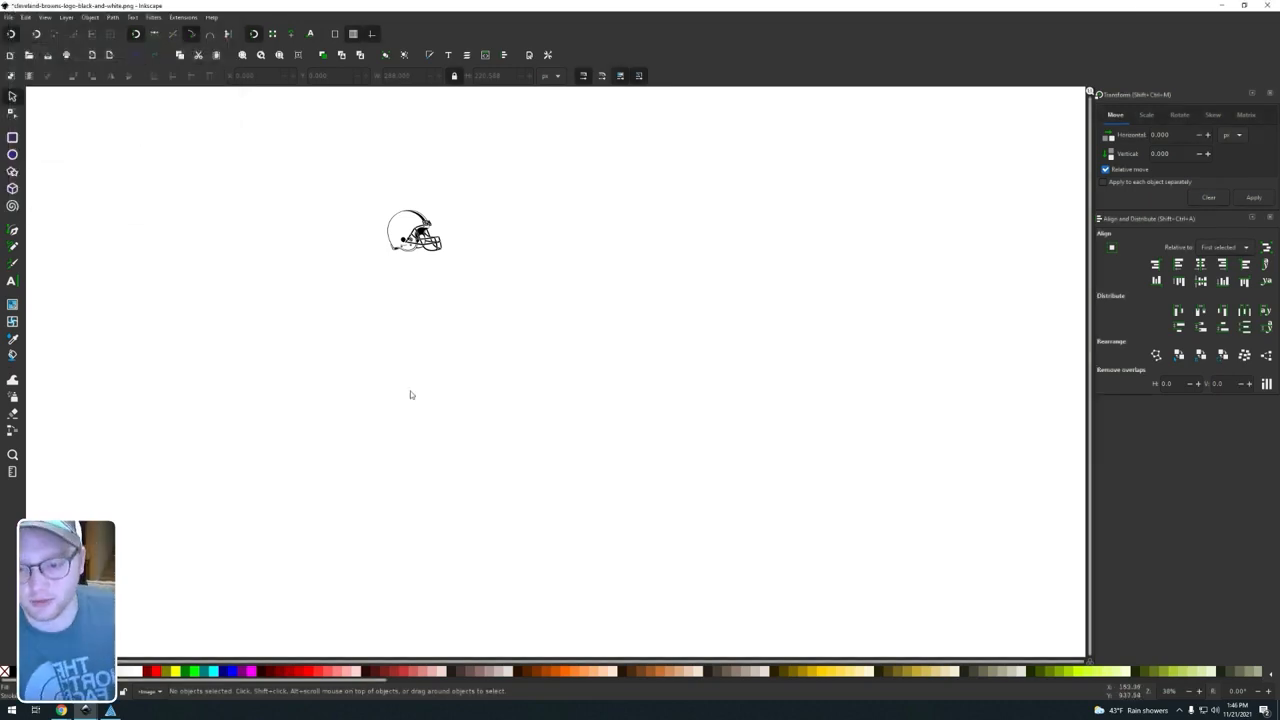
pyautogui.click(112, 710)
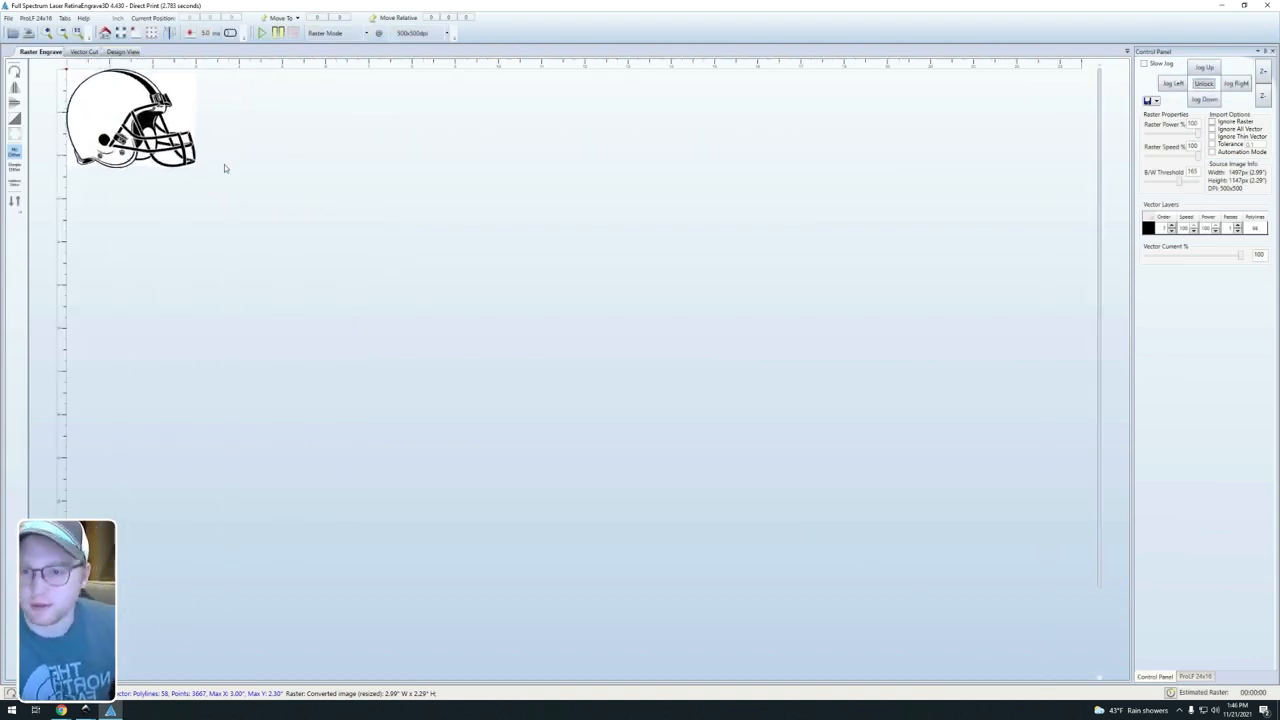
pyautogui.click(82, 52)
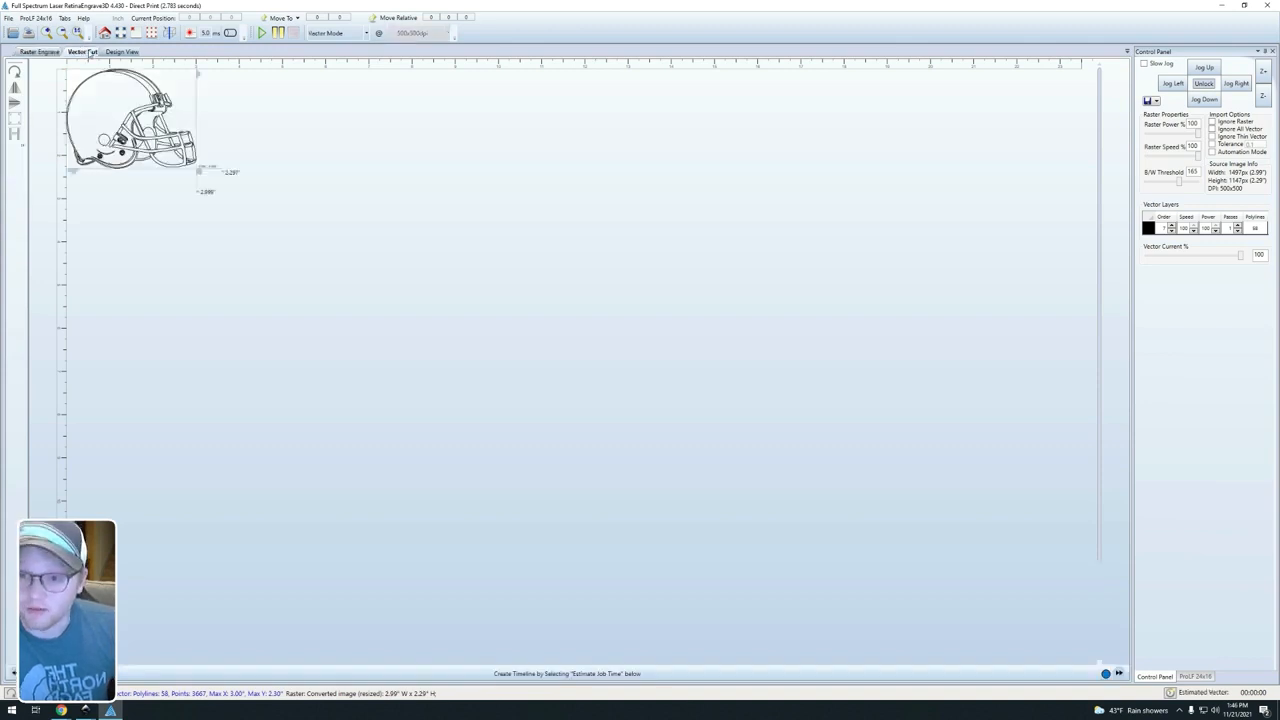